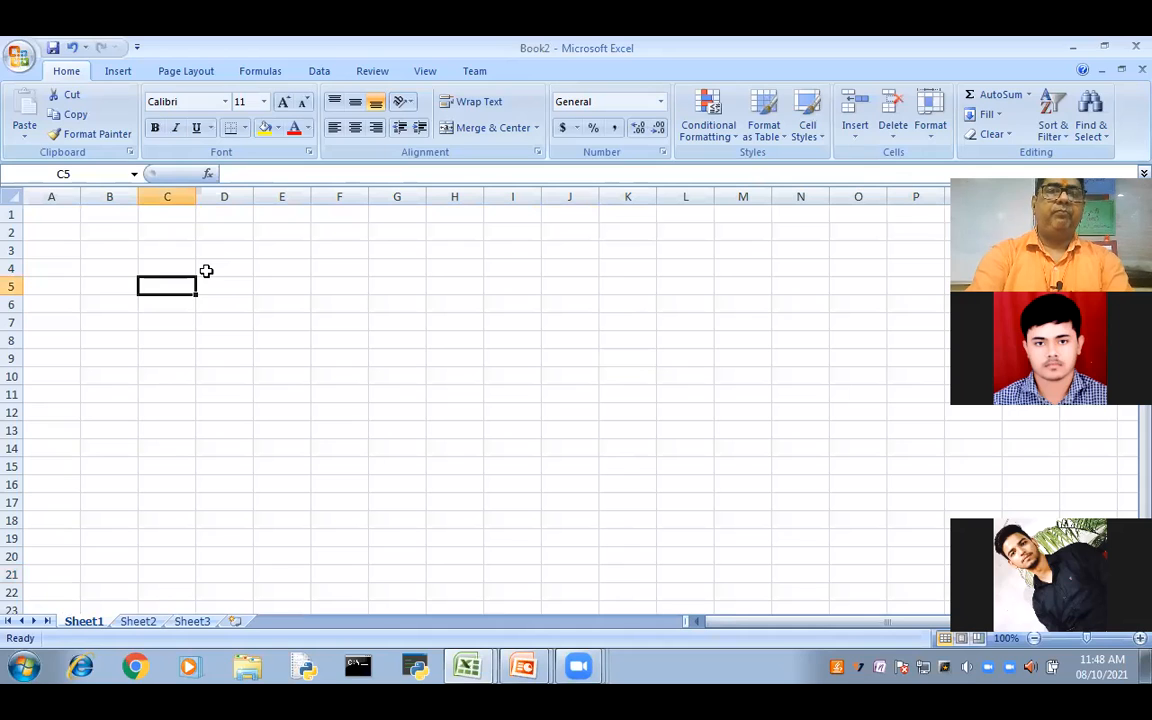
Enter the text "hello india" in cell C5 and auto-fit column C to its contents
{"action": "type", "text": "hello"}
{"action": "key", "text": "Tab"}
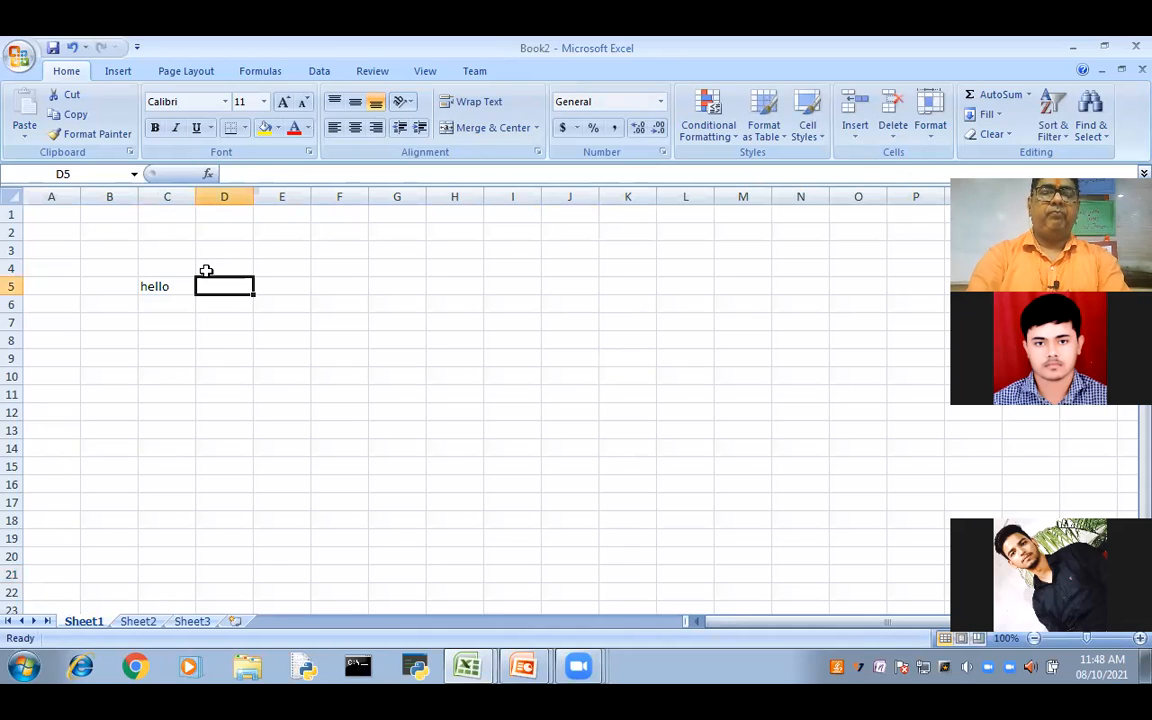
{"action": "key", "text": "Left"}
{"action": "key", "text": "F2"}
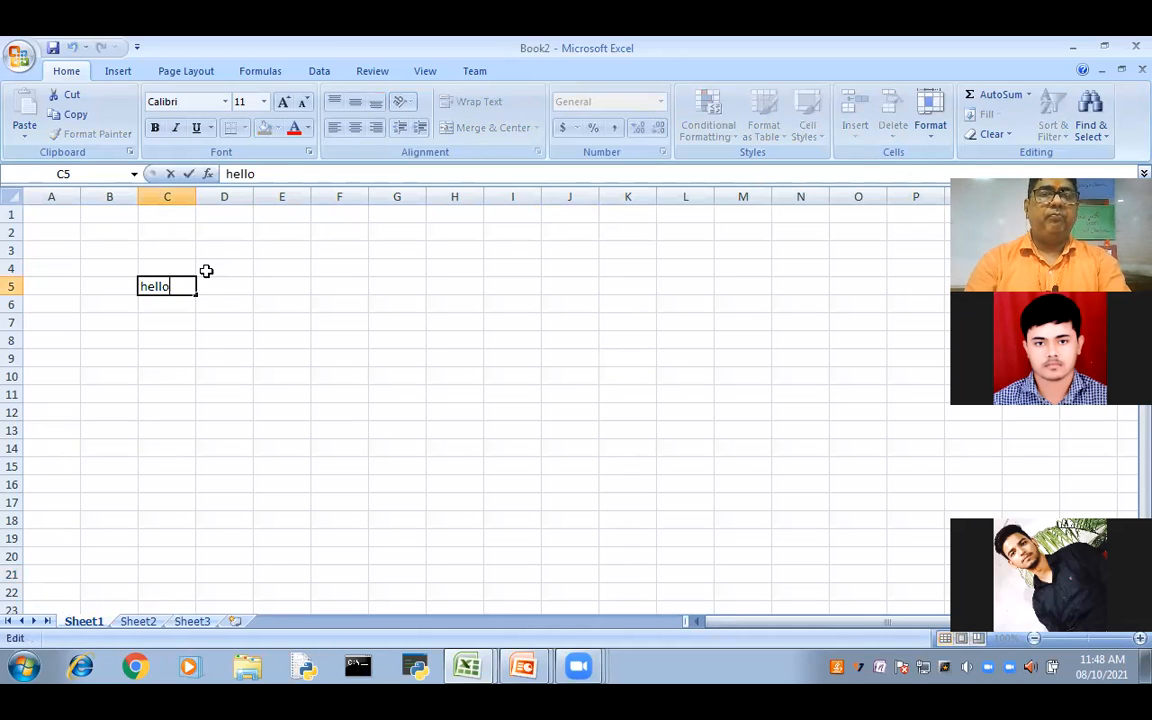
{"action": "type", "text": "i"}
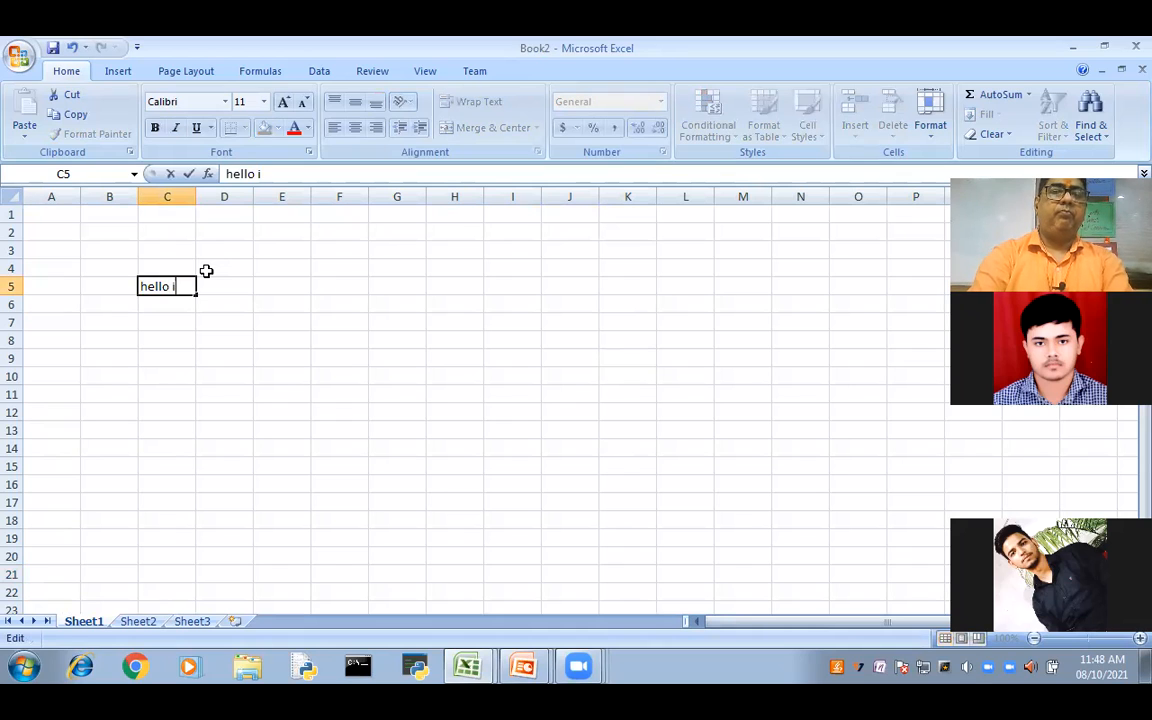
{"action": "type", "text": "ndia"}
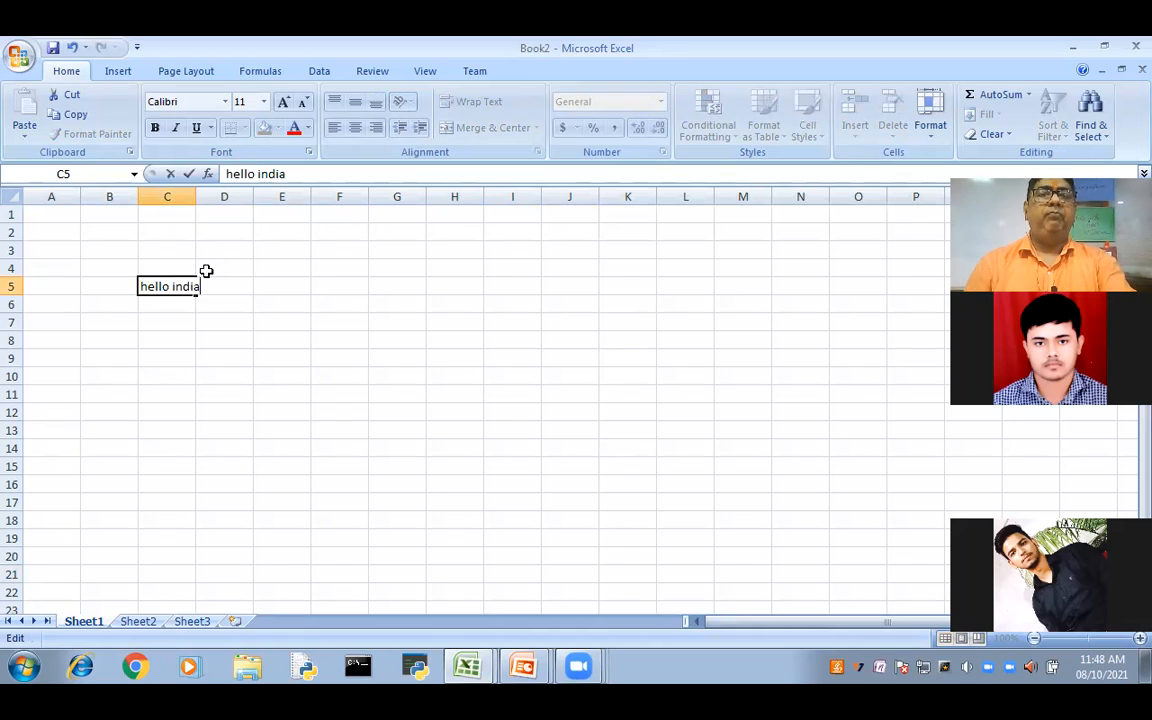
{"action": "key", "text": "Tab"}
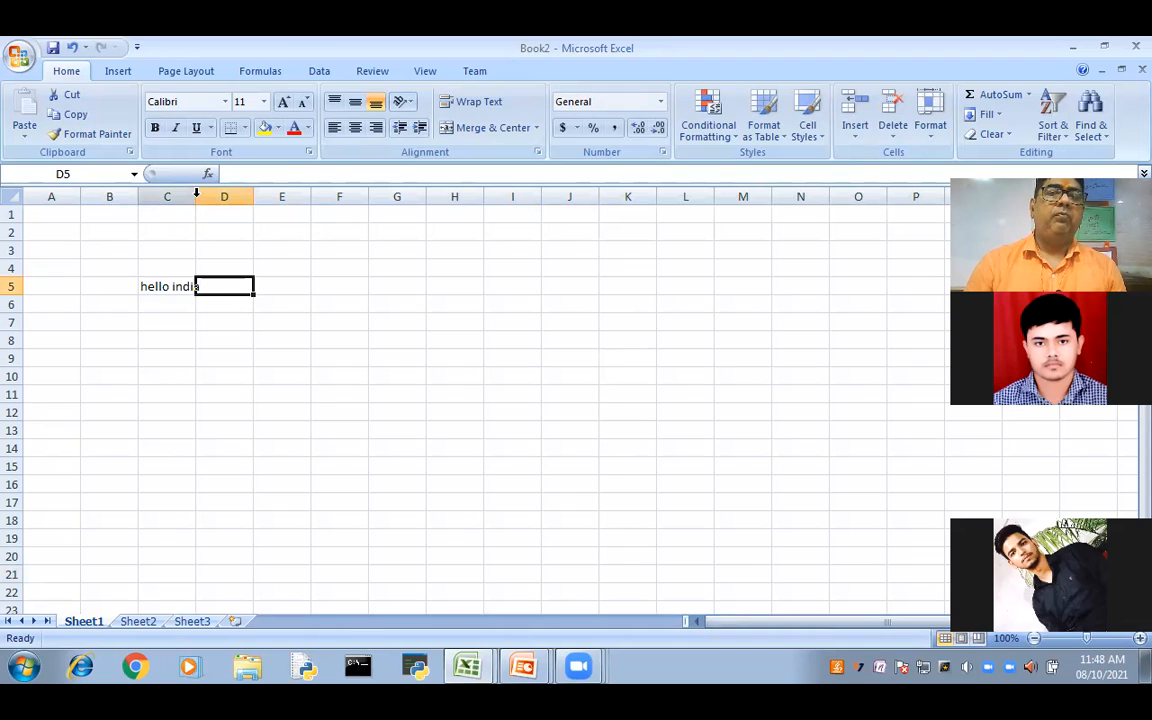
{"action": "double_click", "coordinate": [196, 197]}
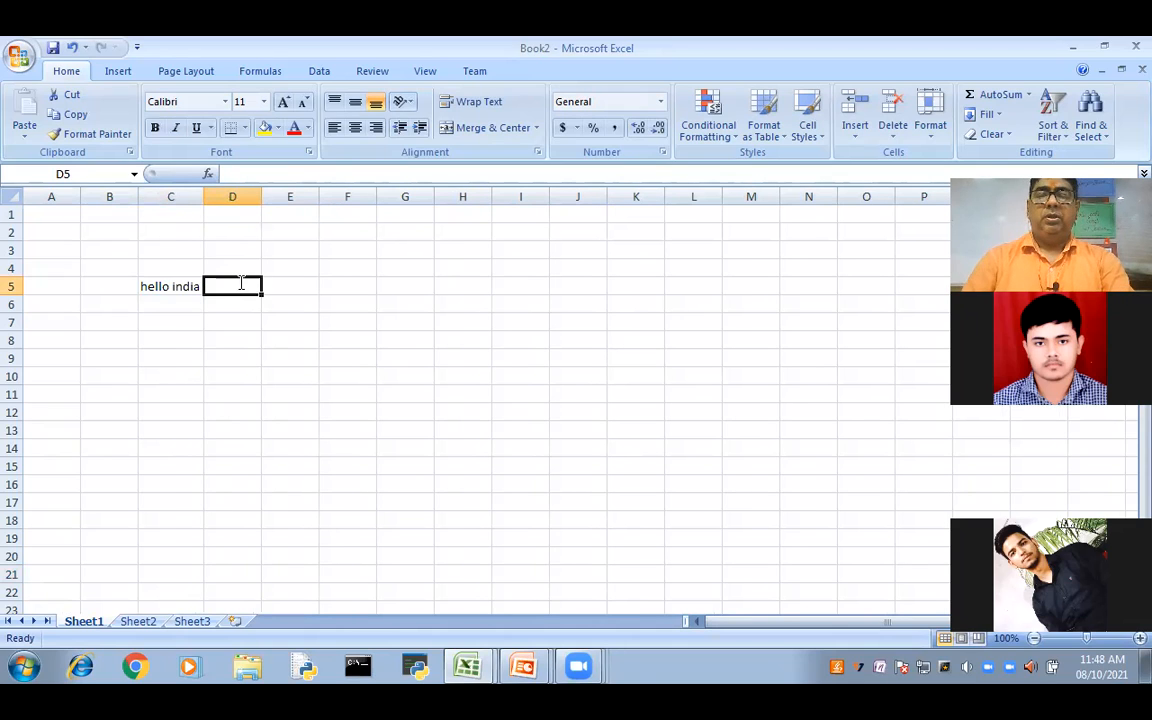
Enter =UPPER(C5) in cell D5 and auto-fit column D to the uppercase text
{"action": "type", "text": "=upe"}
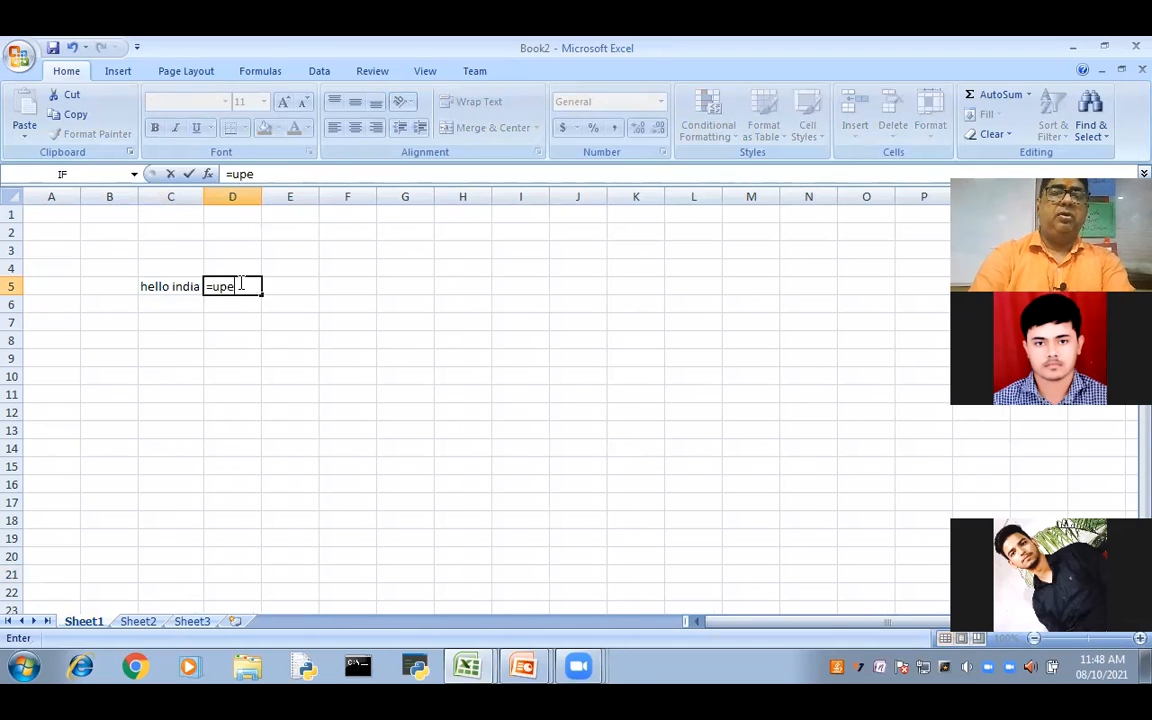
{"action": "type", "text": "r"}
{"action": "key", "text": "BackSpace"}
{"action": "key", "text": "BackSpace"}
{"action": "type", "text": "p"}
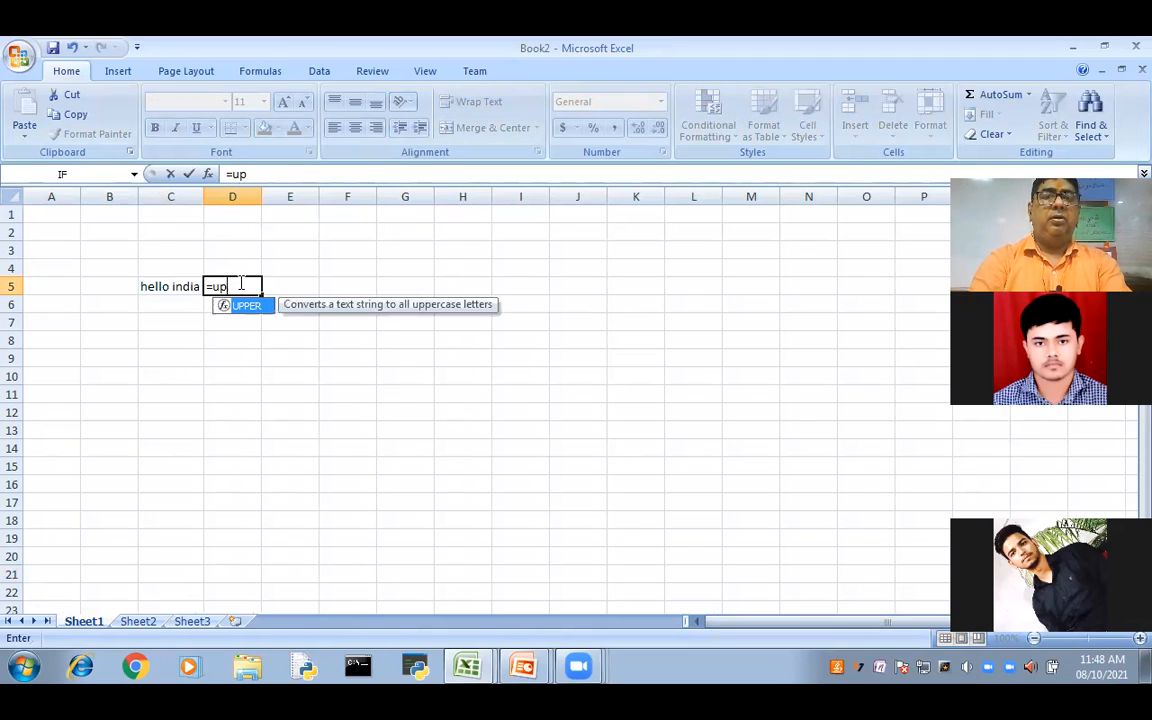
{"action": "key", "text": "Tab"}
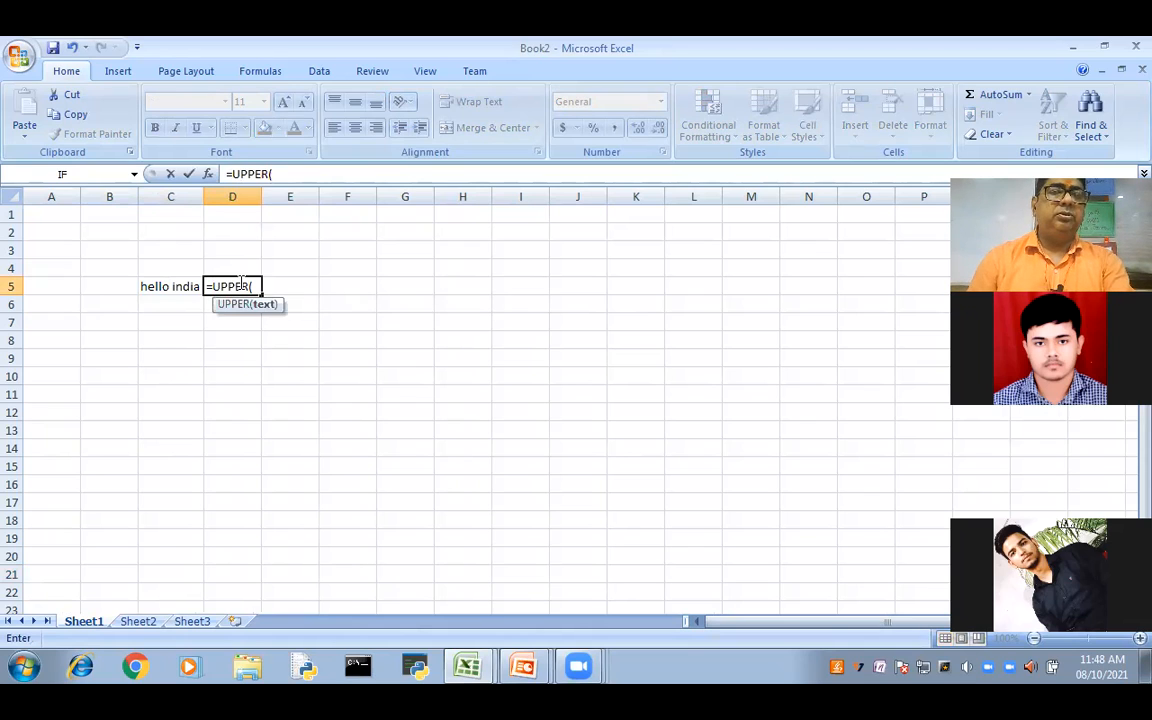
{"action": "left_click", "coordinate": [162, 287]}
{"action": "type", "text": ")"}
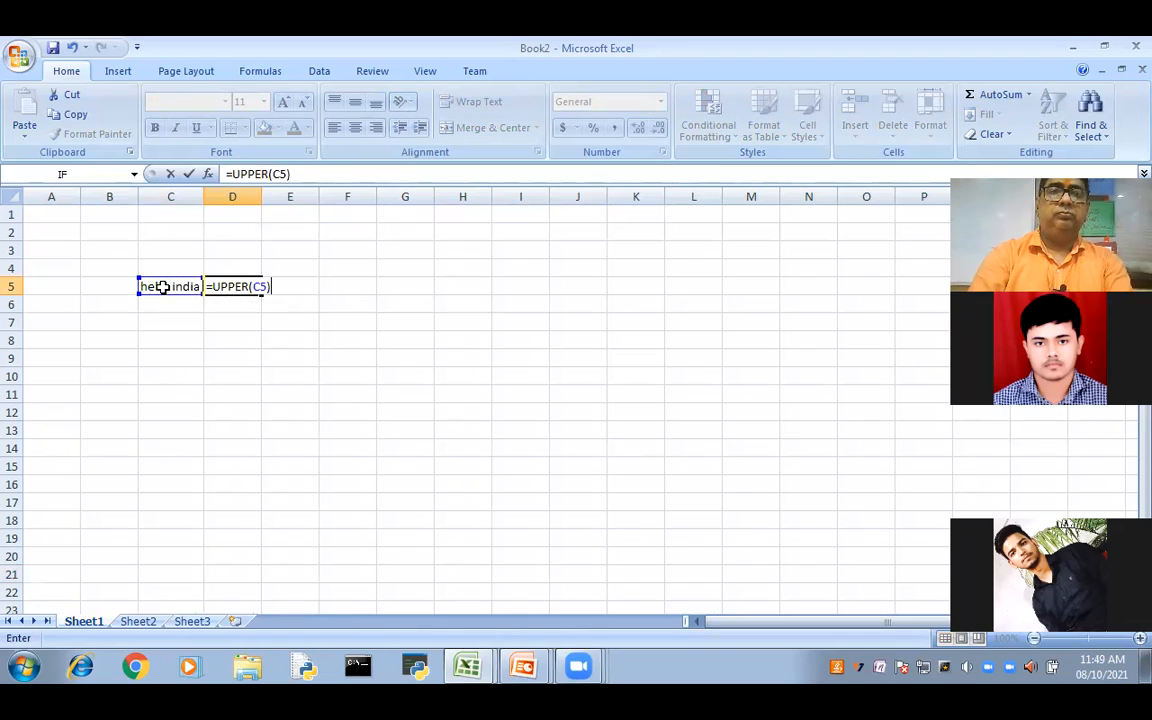
{"action": "key", "text": "Return"}
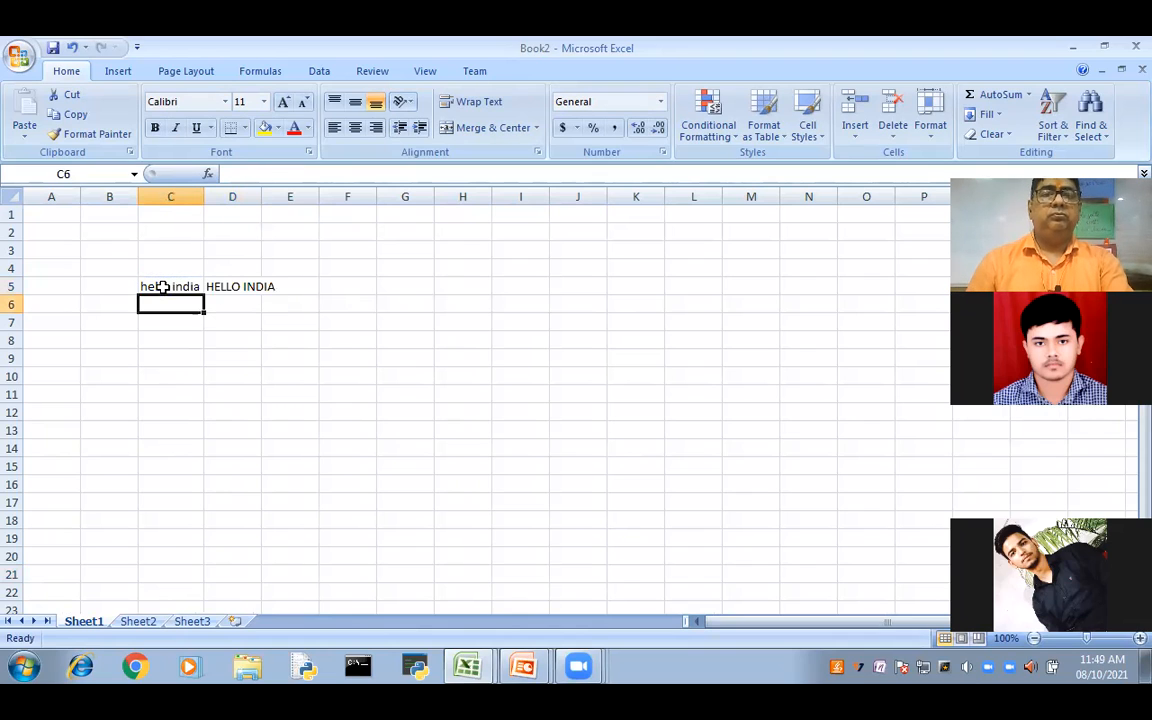
{"action": "double_click", "coordinate": [261, 190]}
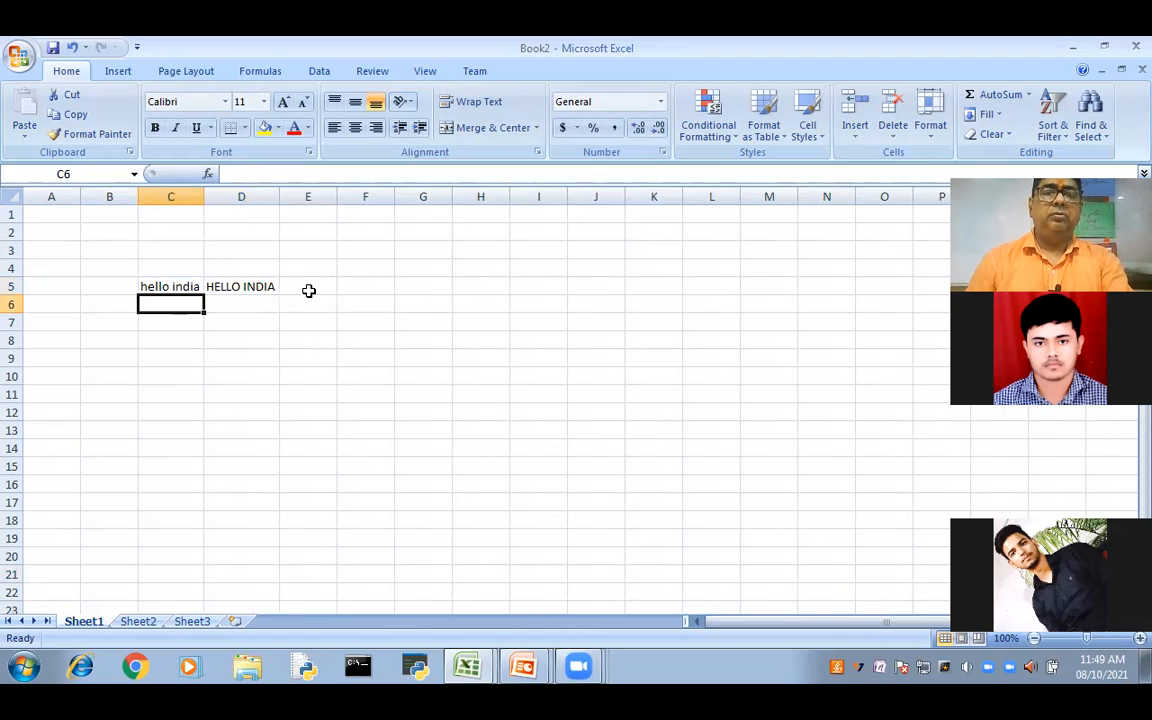
Enter a LOWER formula in cell E5 that converts the text in D5 to lowercase
{"action": "double_click", "coordinate": [308, 289]}
{"action": "type", "text": "="}
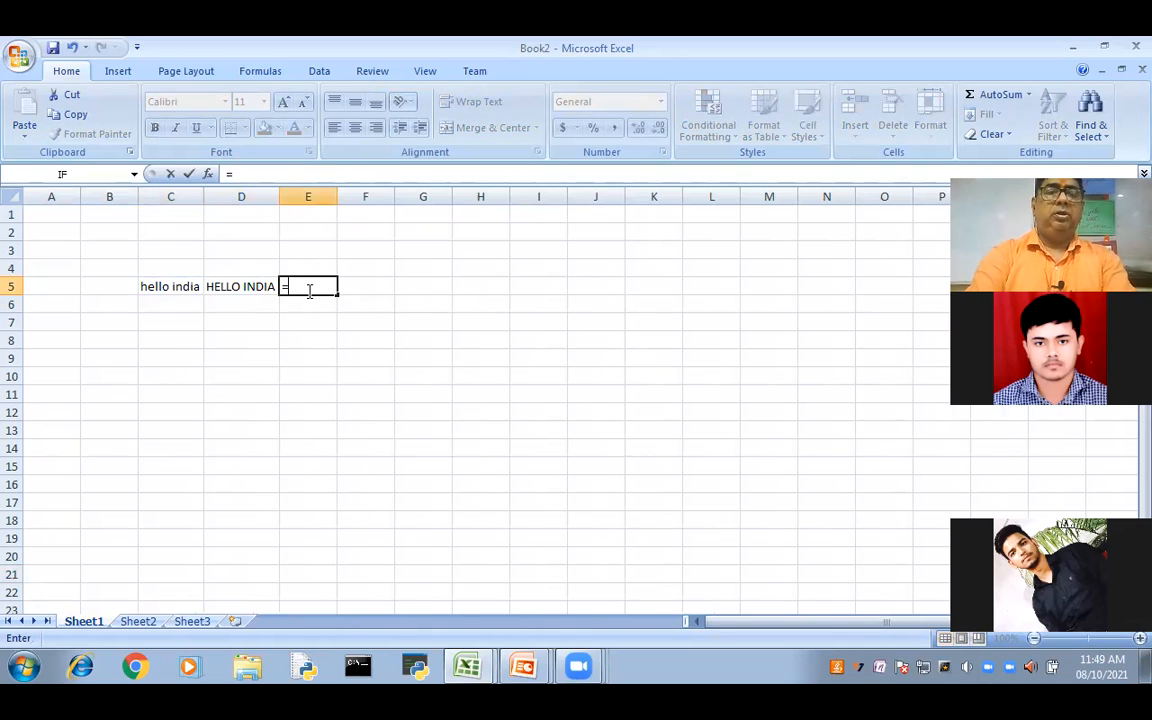
{"action": "type", "text": "lowe"}
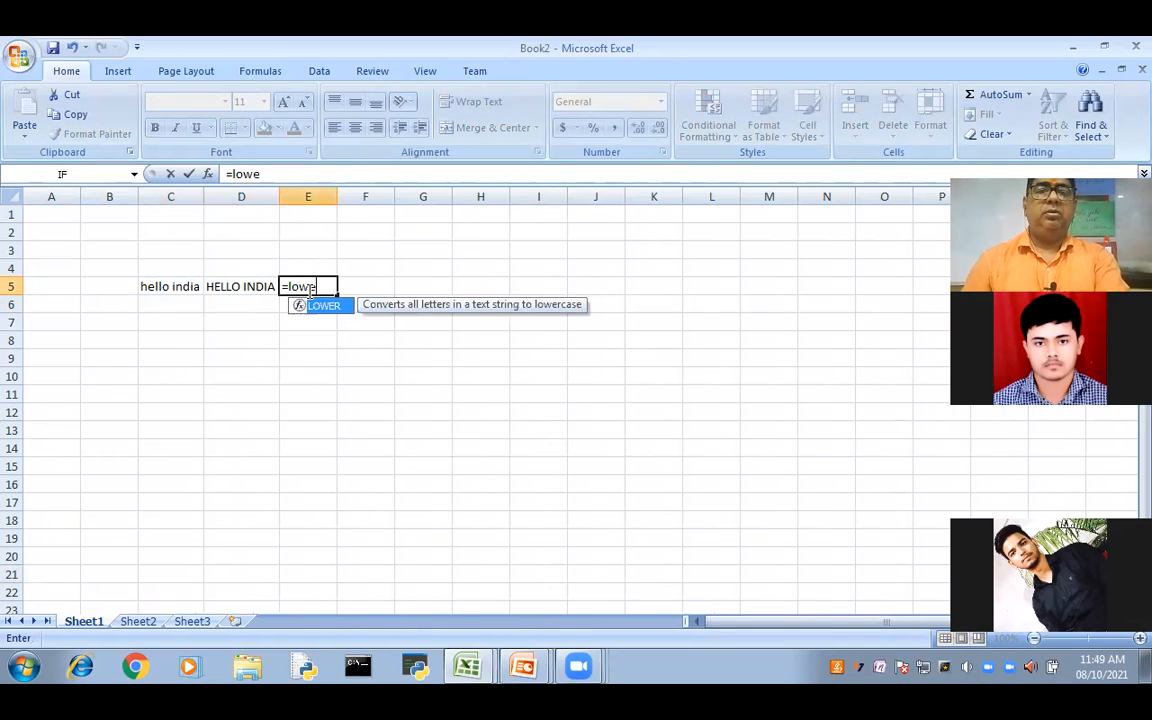
{"action": "key", "text": "Tab"}
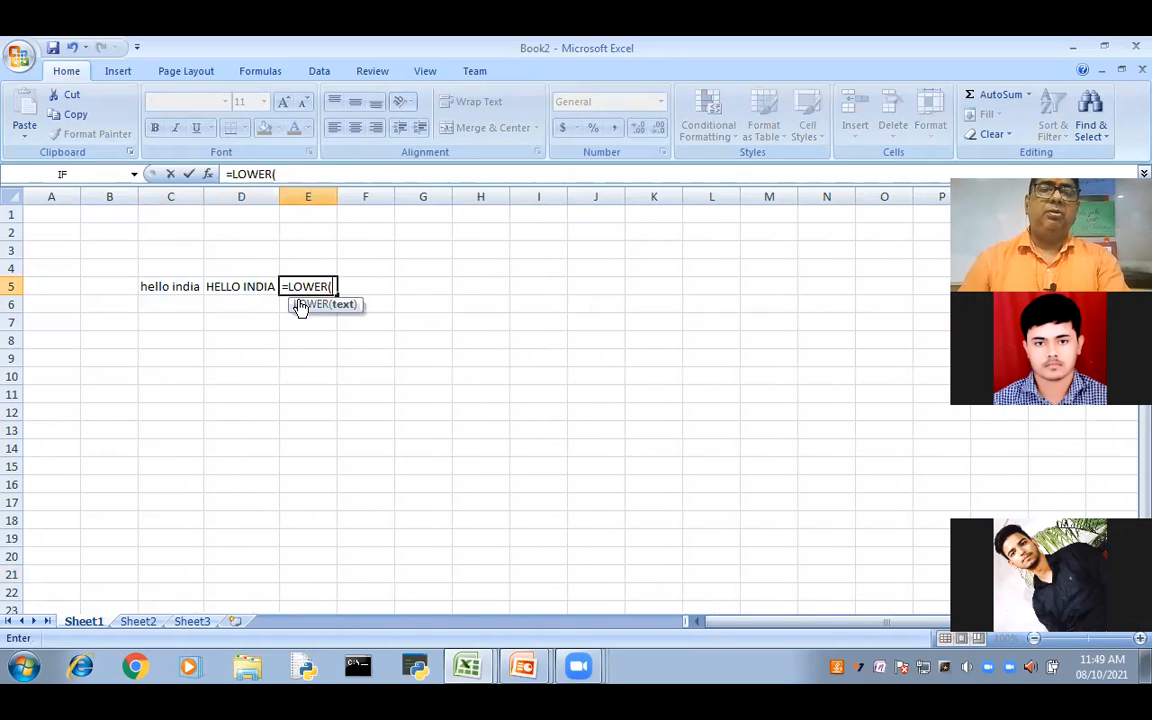
{"action": "left_click", "coordinate": [229, 287]}
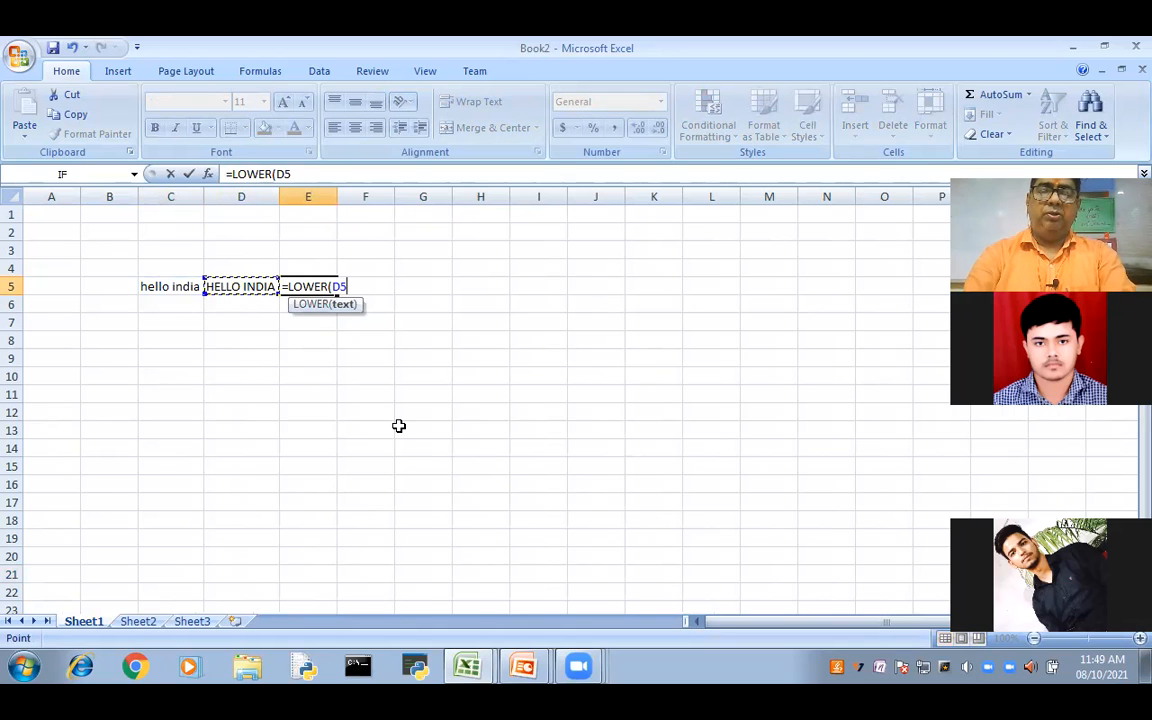
{"action": "key", "text": "Return"}
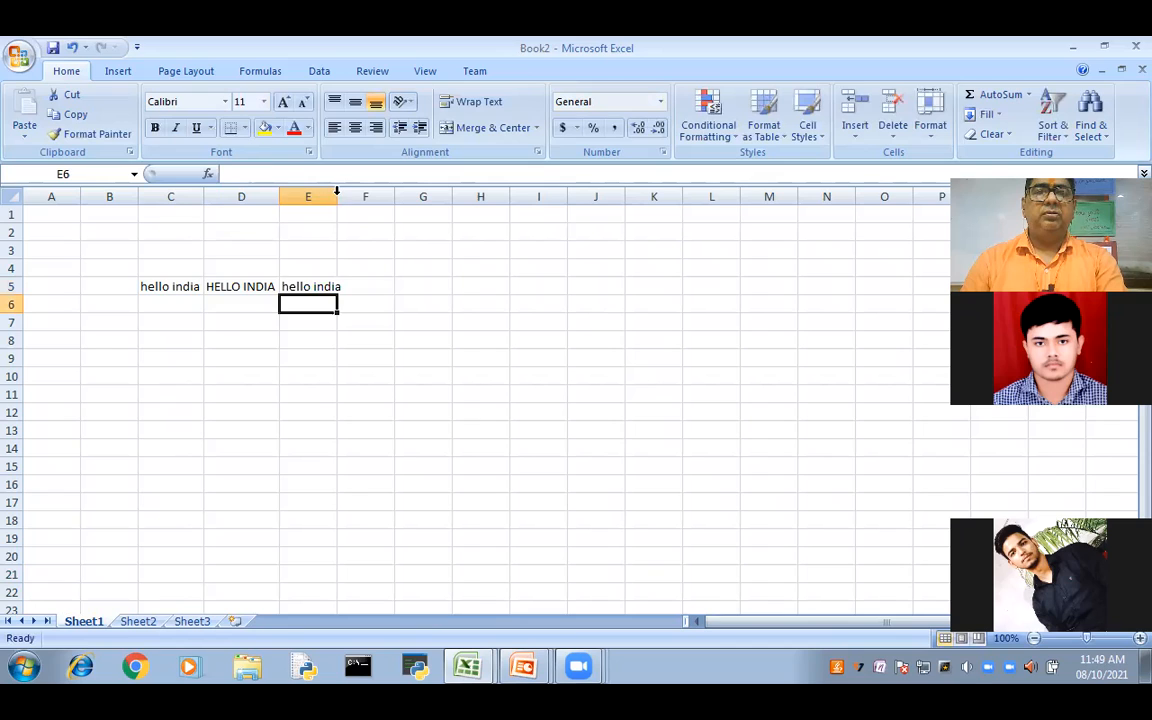
Enter =PROPER(C5) in cell F5 to convert the original text to proper case
{"action": "double_click", "coordinate": [388, 286]}
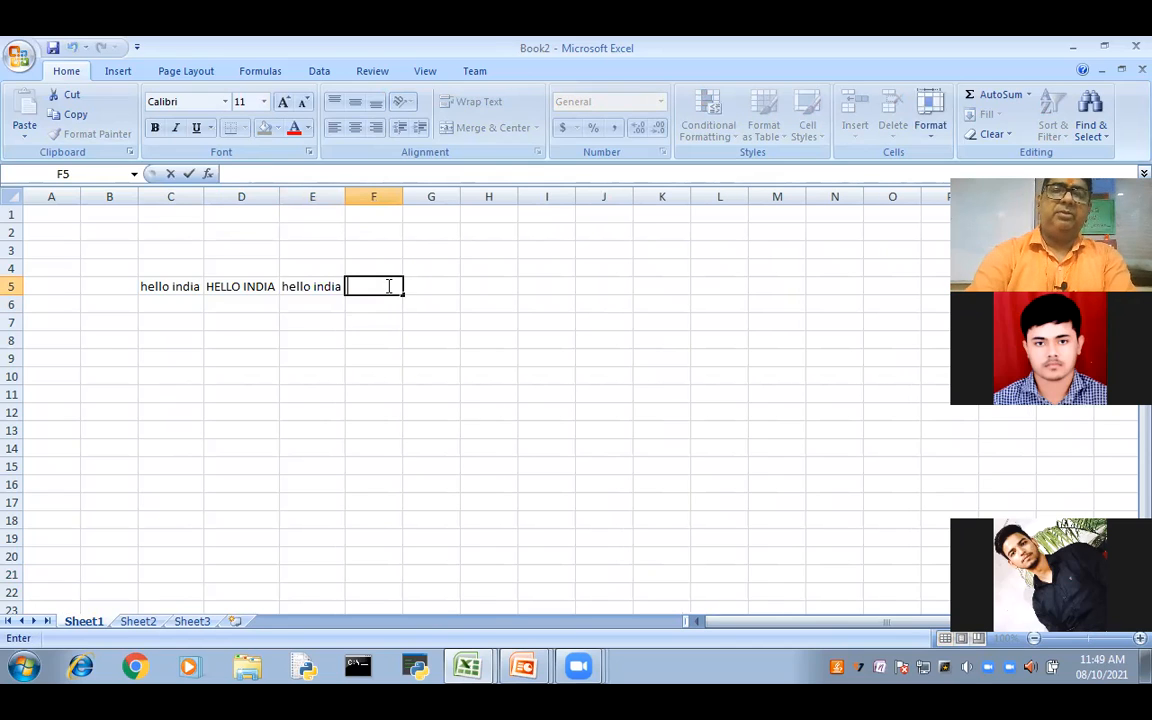
{"action": "type", "text": "=pro"}
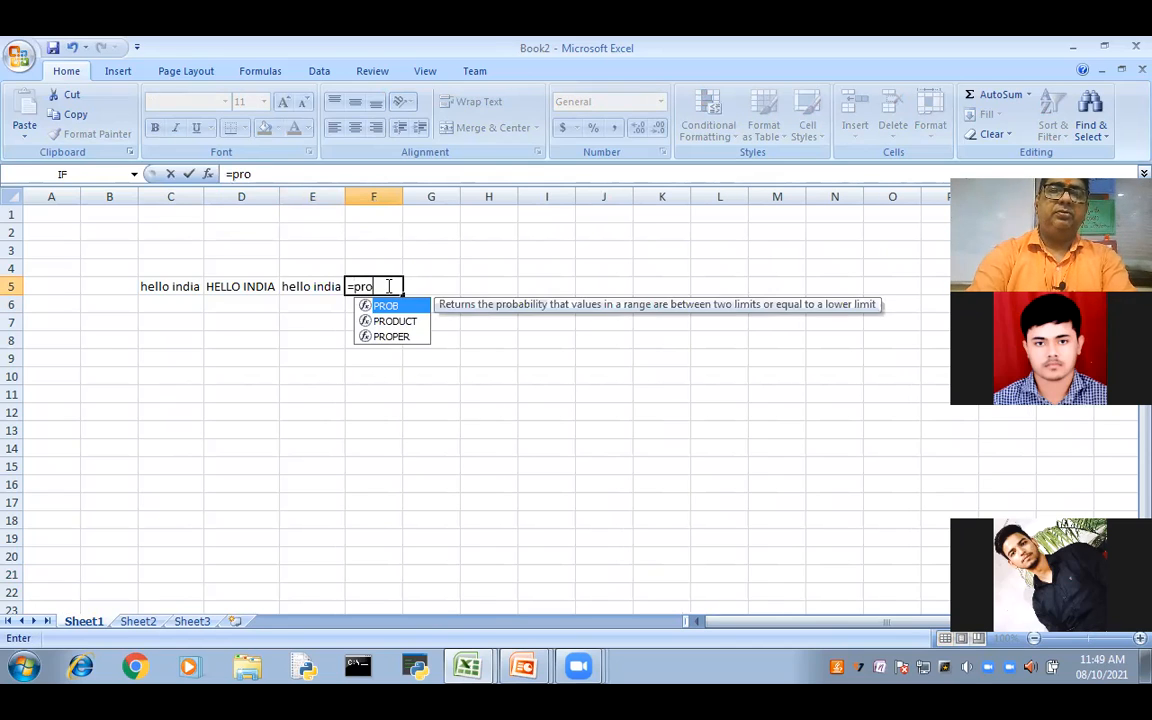
{"action": "key", "text": "Down"}
{"action": "key", "text": "Down"}
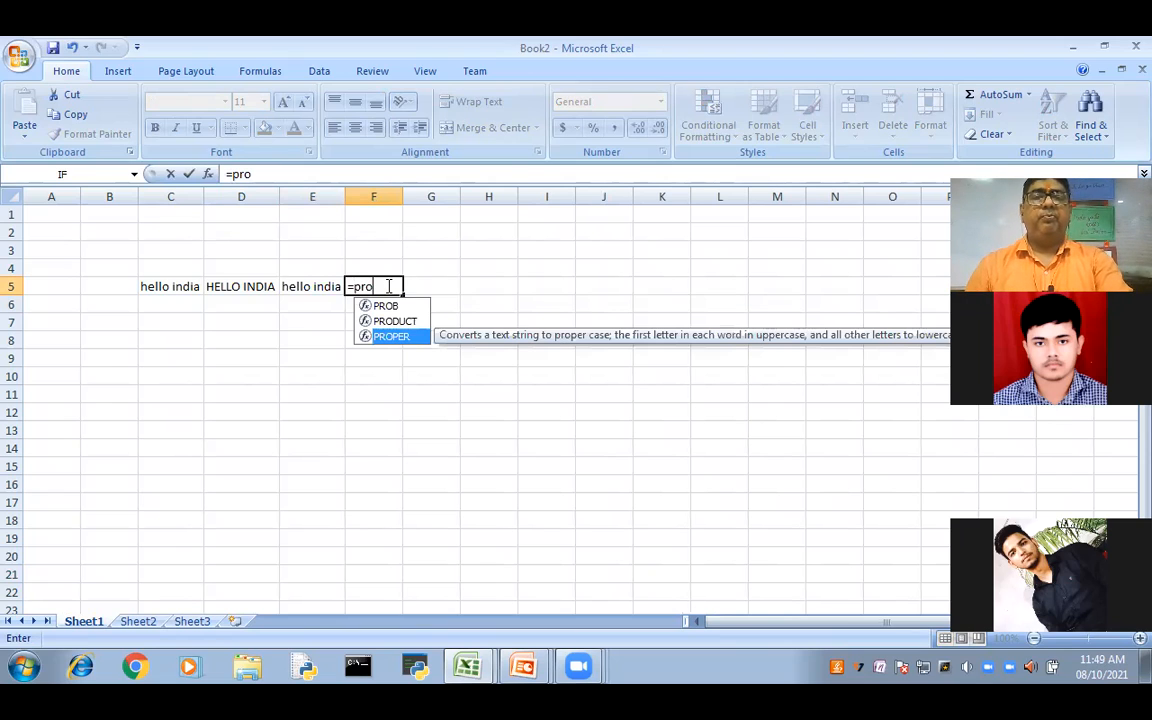
{"action": "key", "text": "Tab"}
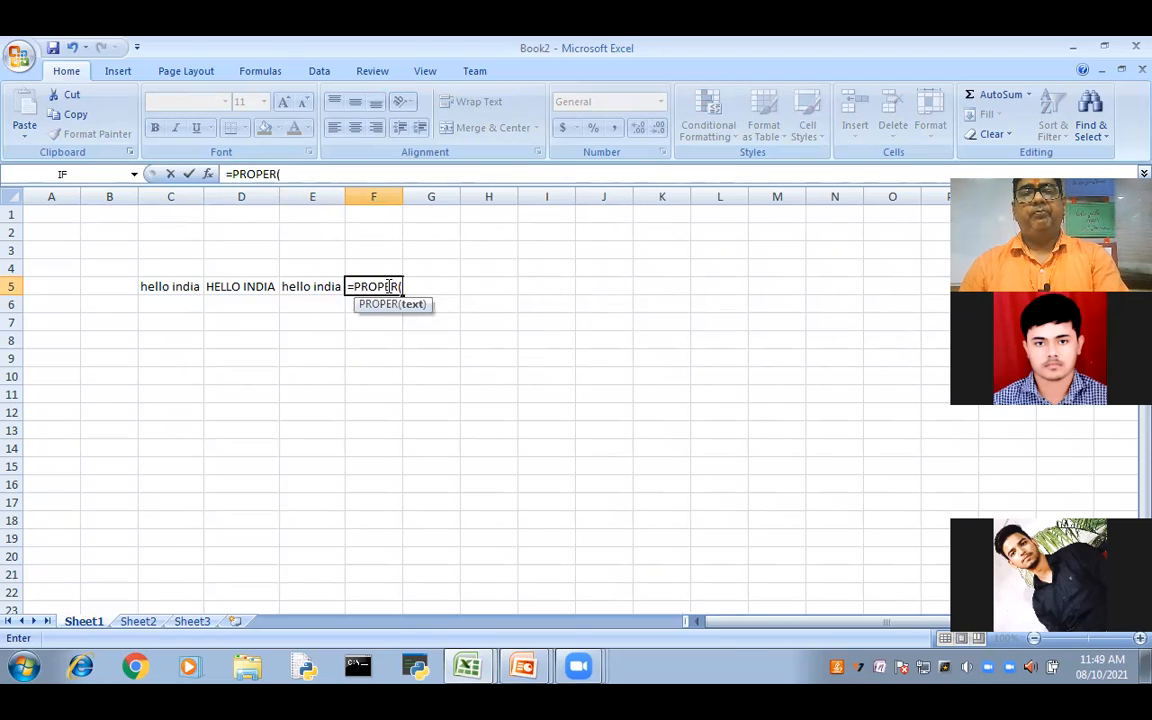
{"action": "left_click", "coordinate": [184, 297]}
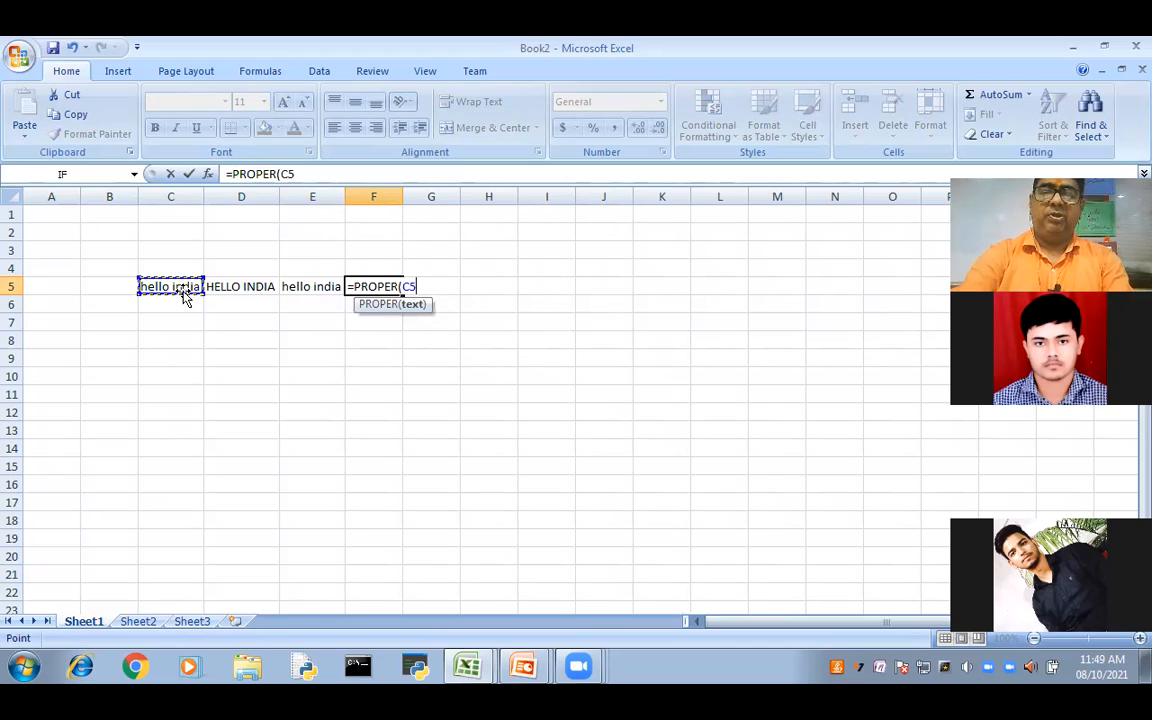
{"action": "type", "text": ")"}
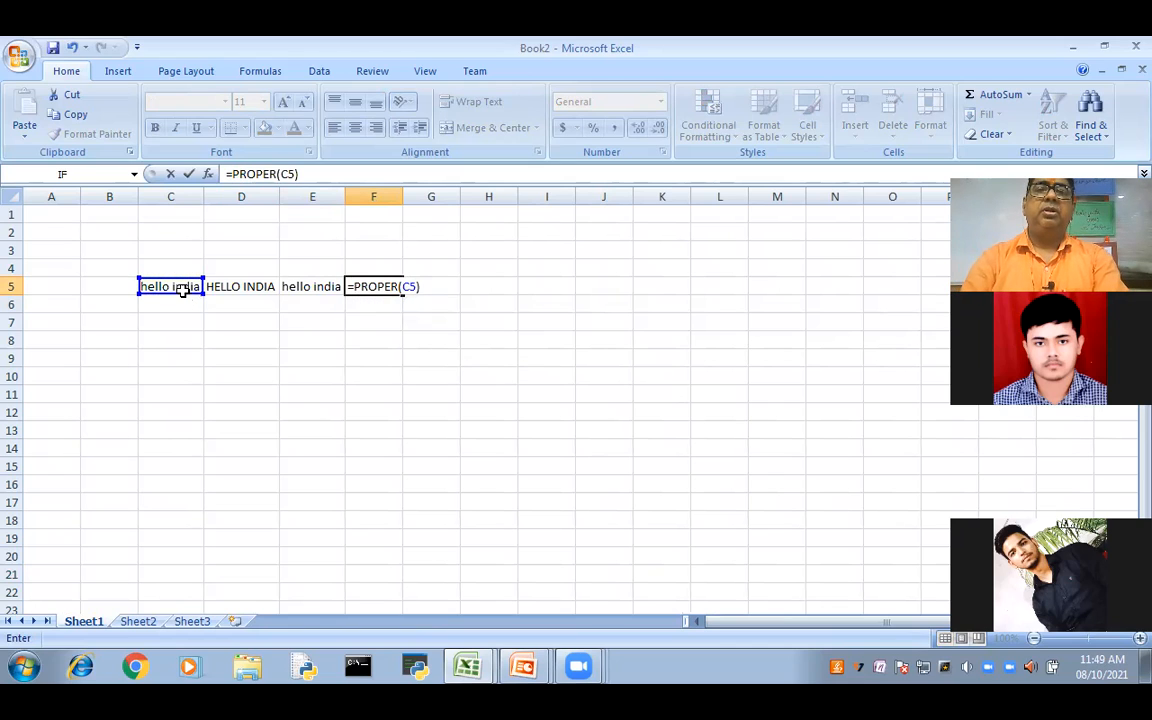
{"action": "key", "text": "Return"}
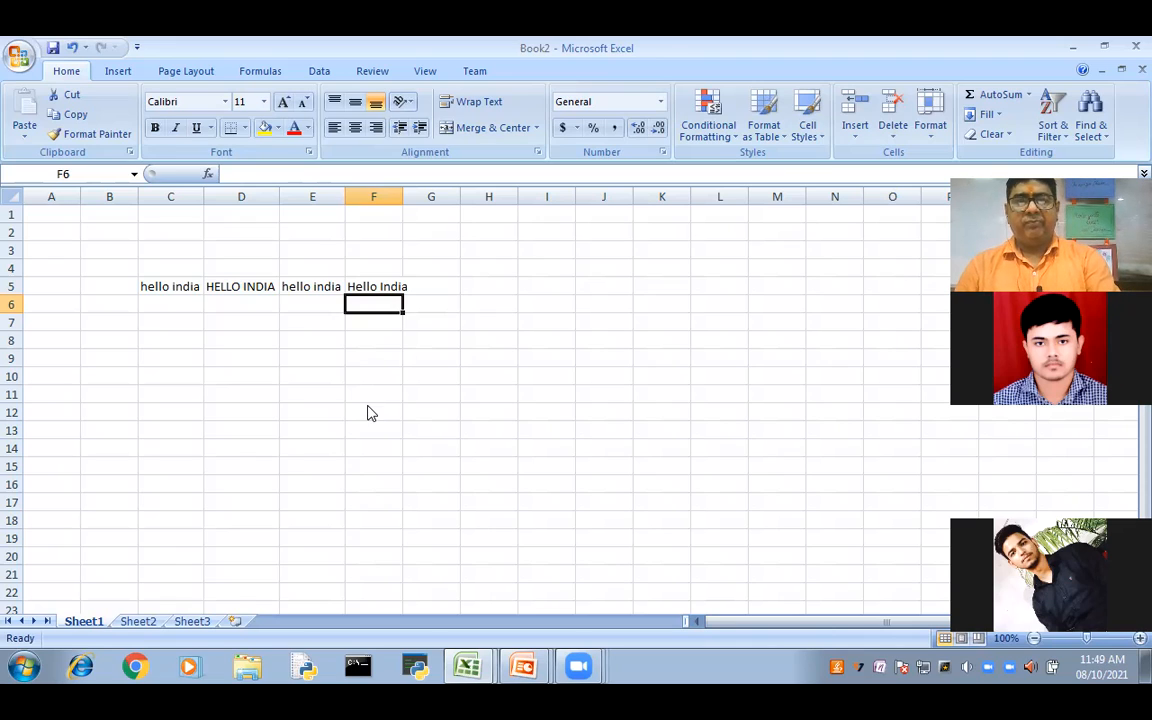
Consult the CHAR() slide in the presentation, return to the Excel workbook and enter =CHAR(65) in cell C8
{"action": "key", "text": "alt+Tab"}
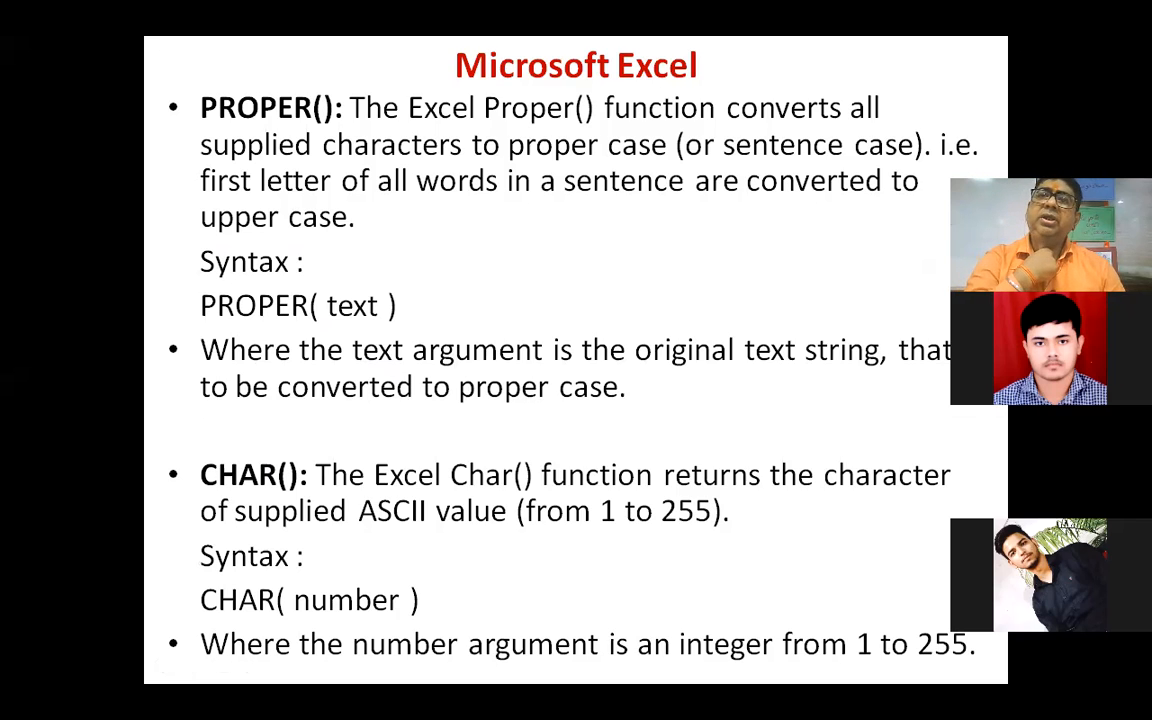
{"action": "key", "text": "alt+Tab"}
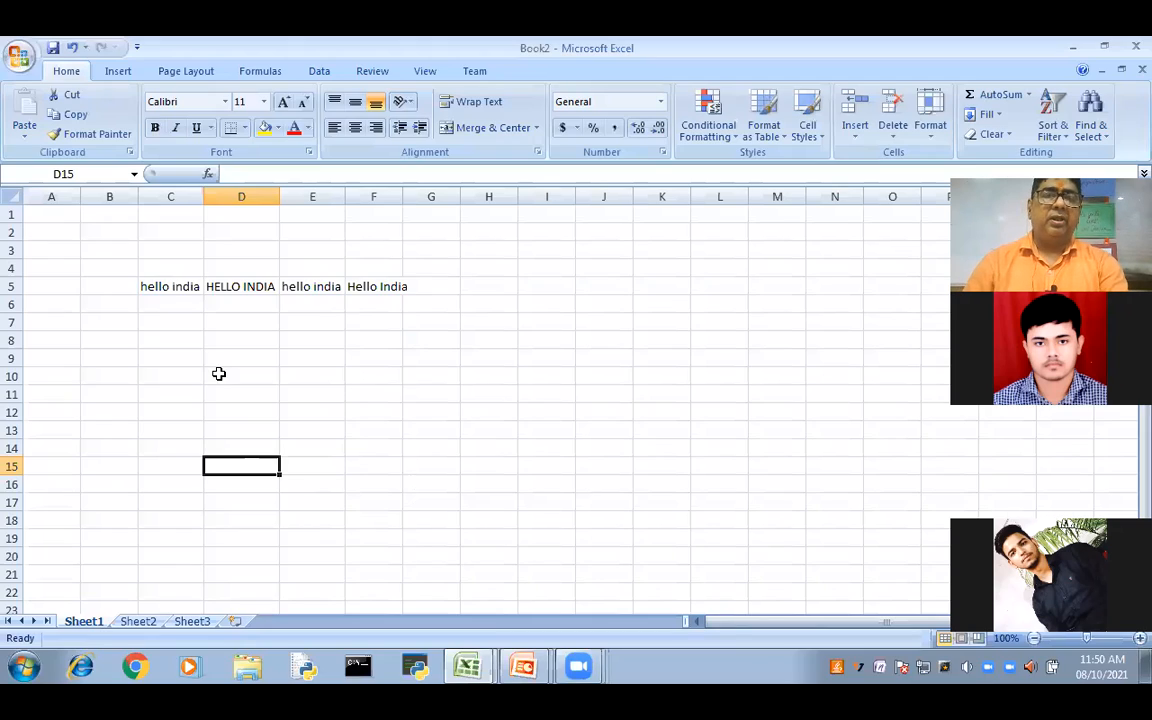
{"action": "double_click", "coordinate": [183, 343]}
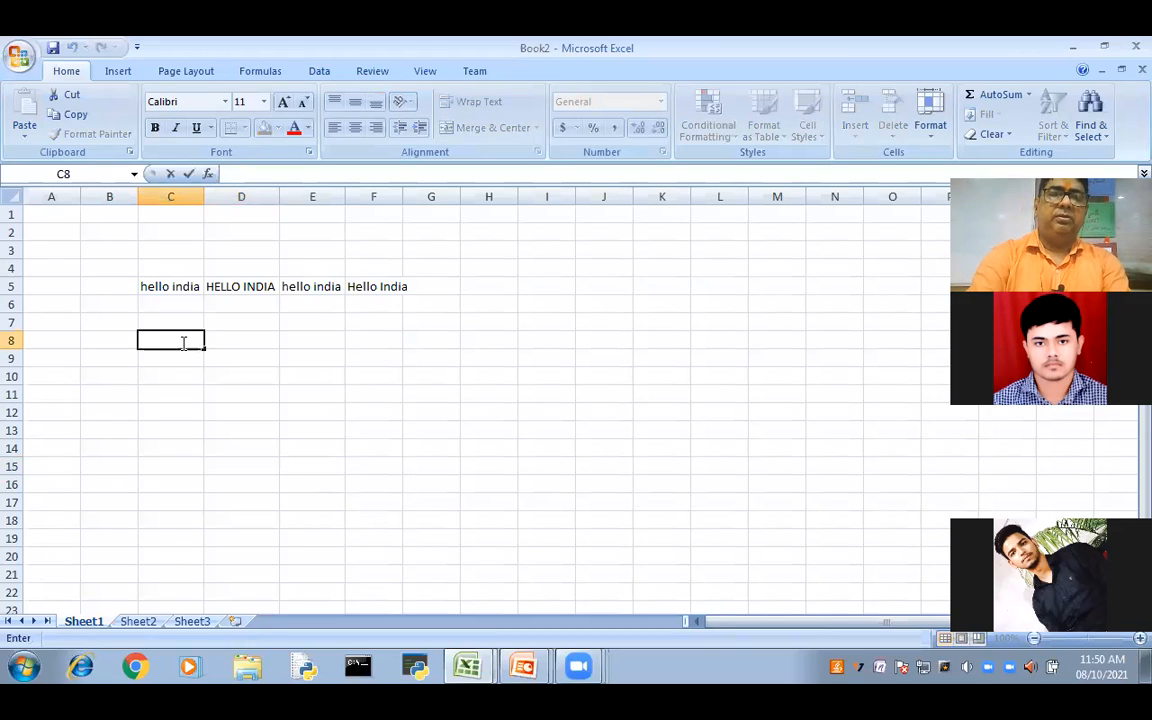
{"action": "type", "text": "=char"}
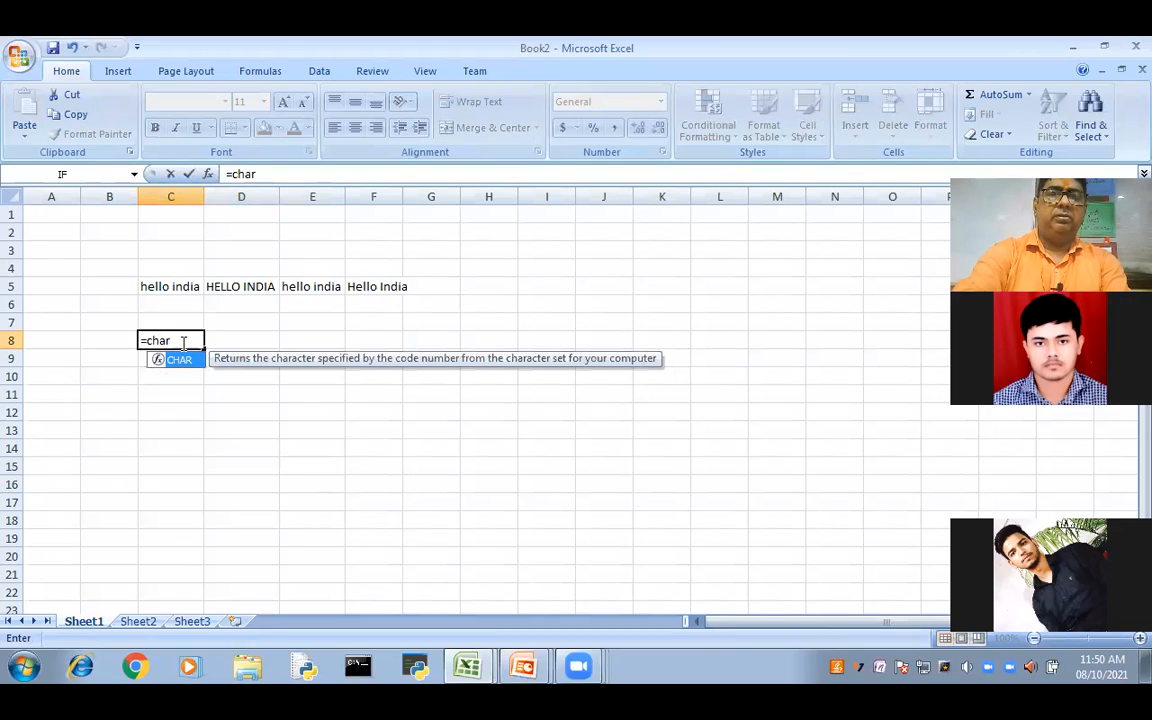
{"action": "type", "text": "(65"}
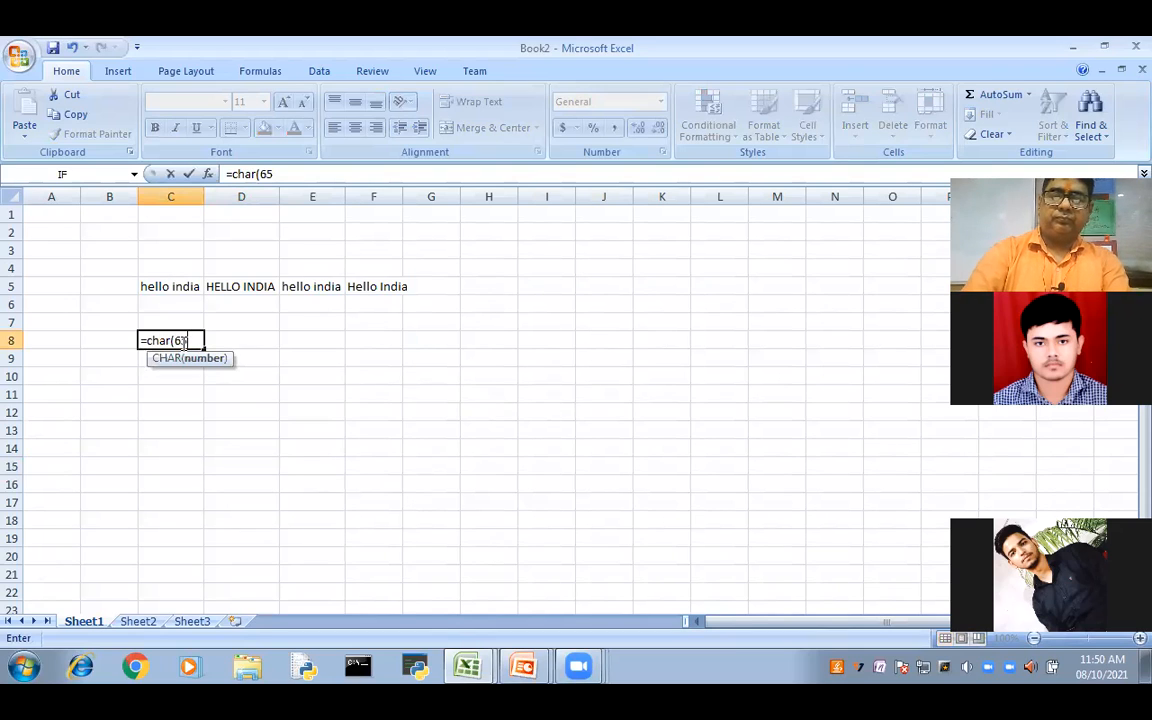
{"action": "type", "text": ")"}
{"action": "key", "text": "Return"}
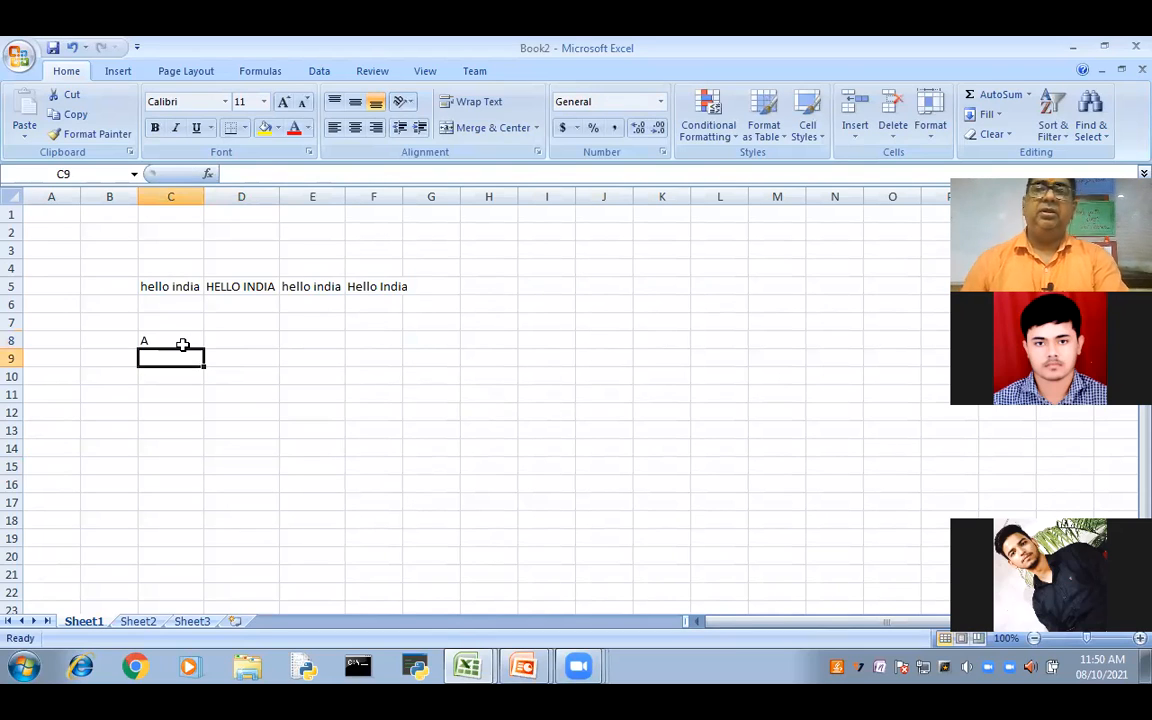
Review the CHAR formula in C8 and fill it down through cell C17
{"action": "left_click", "coordinate": [183, 345]}
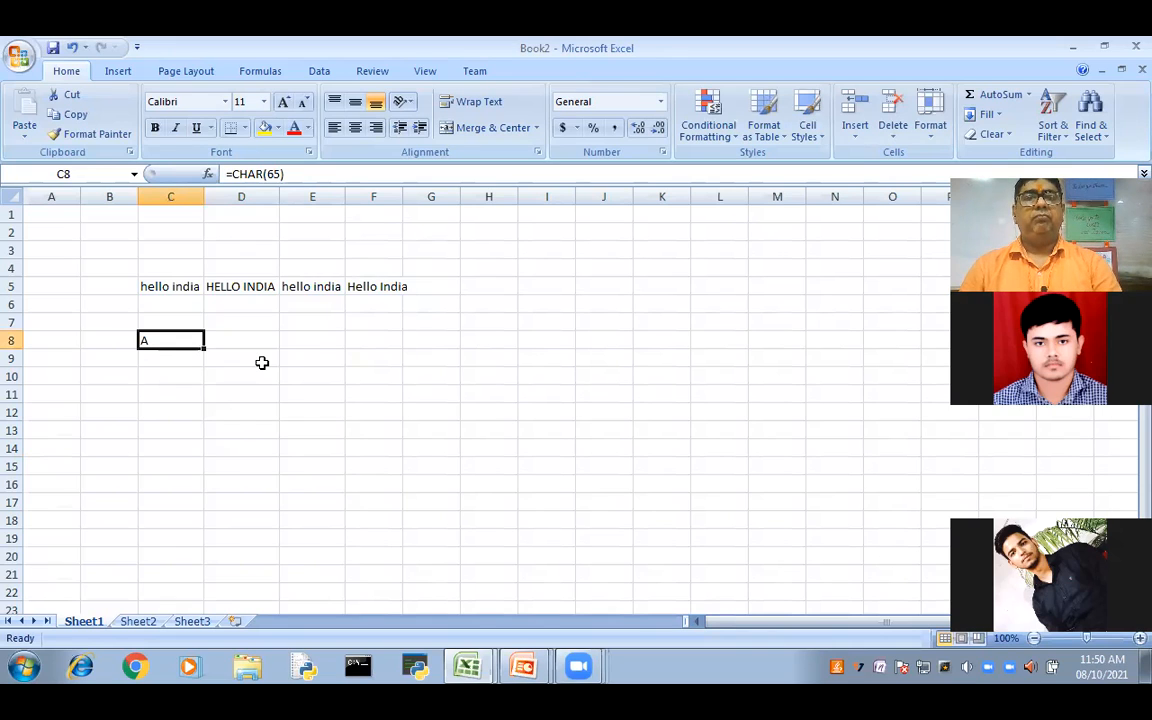
{"action": "key", "text": "alt"}
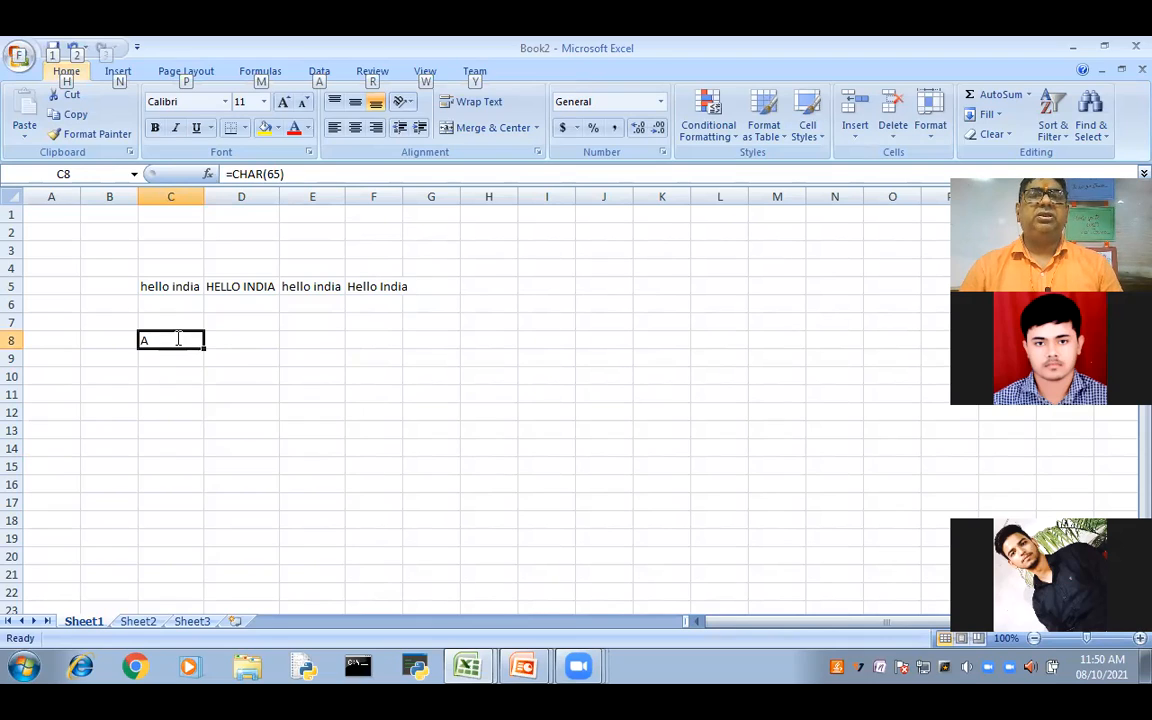
{"action": "double_click", "coordinate": [178, 339]}
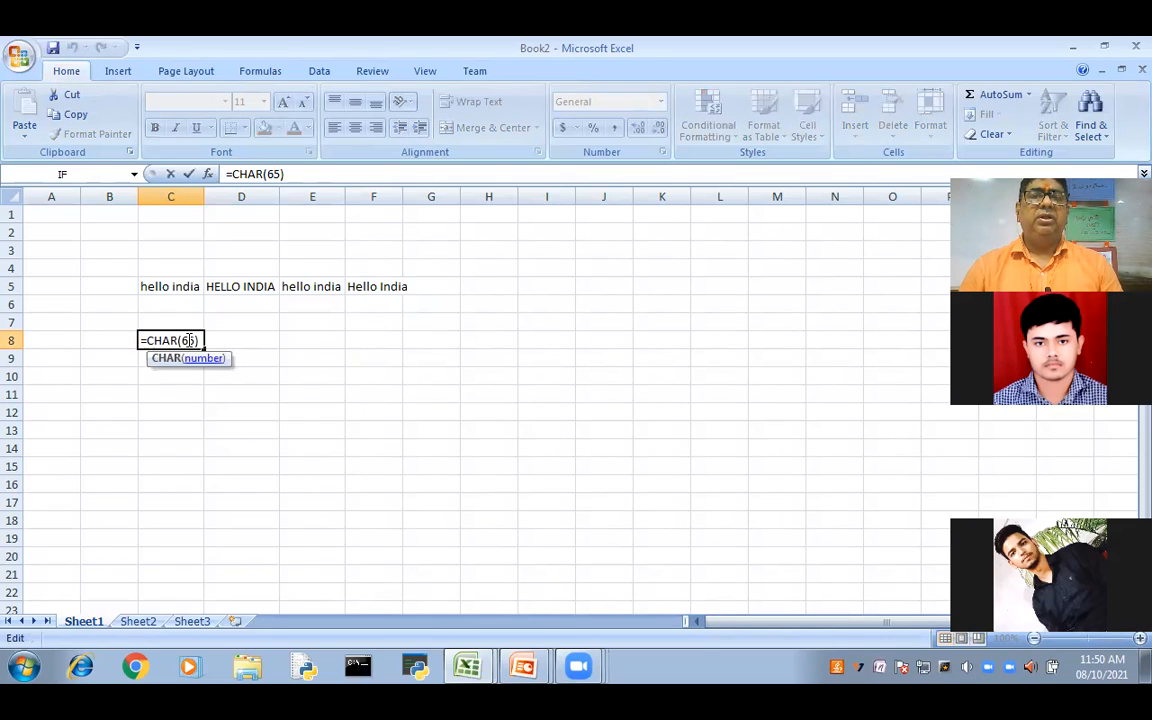
{"action": "left_click", "coordinate": [229, 429]}
{"action": "left_click", "coordinate": [197, 343]}
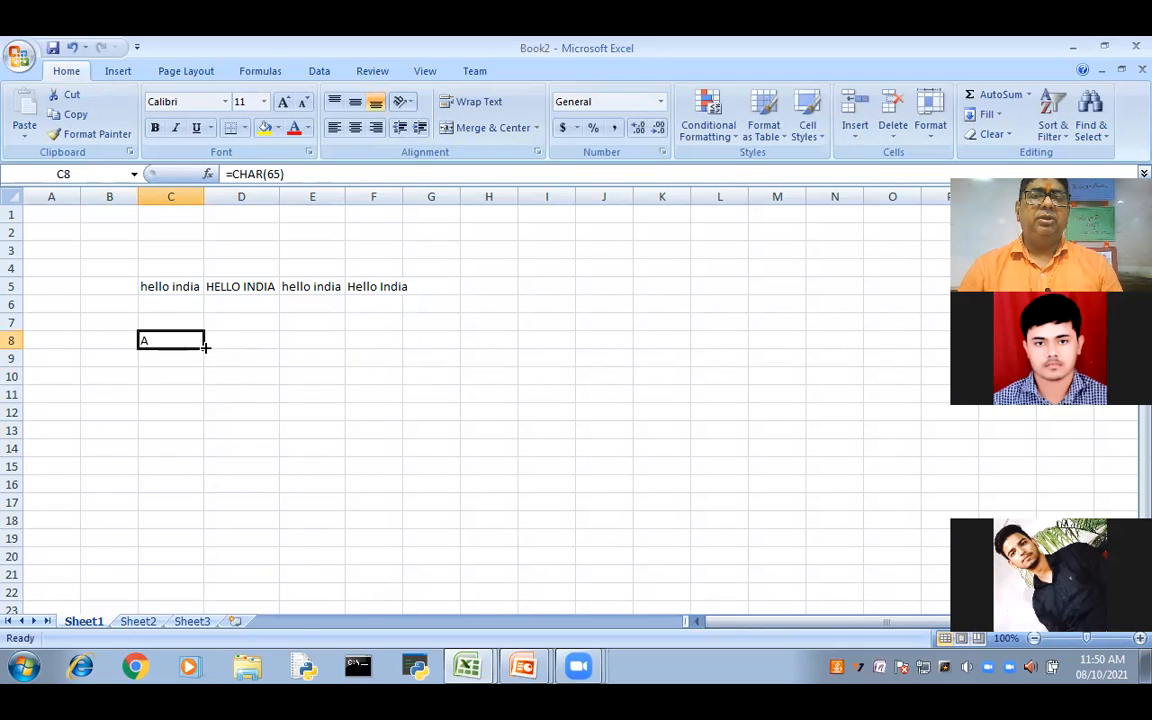
{"action": "left_click_drag", "start_coordinate": [204, 347], "coordinate": [165, 548]}
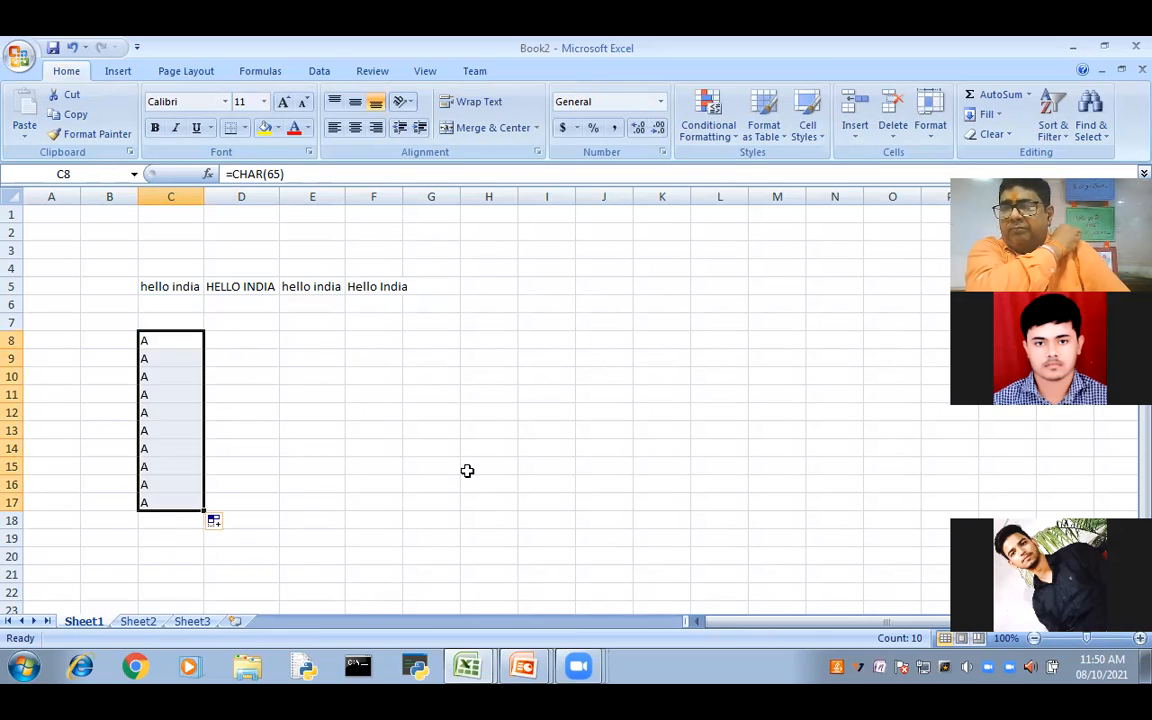
Enter 0 in cell A1 and 1 in A2, and extend the number series down column A to row 487
{"action": "left_click", "coordinate": [47, 213]}
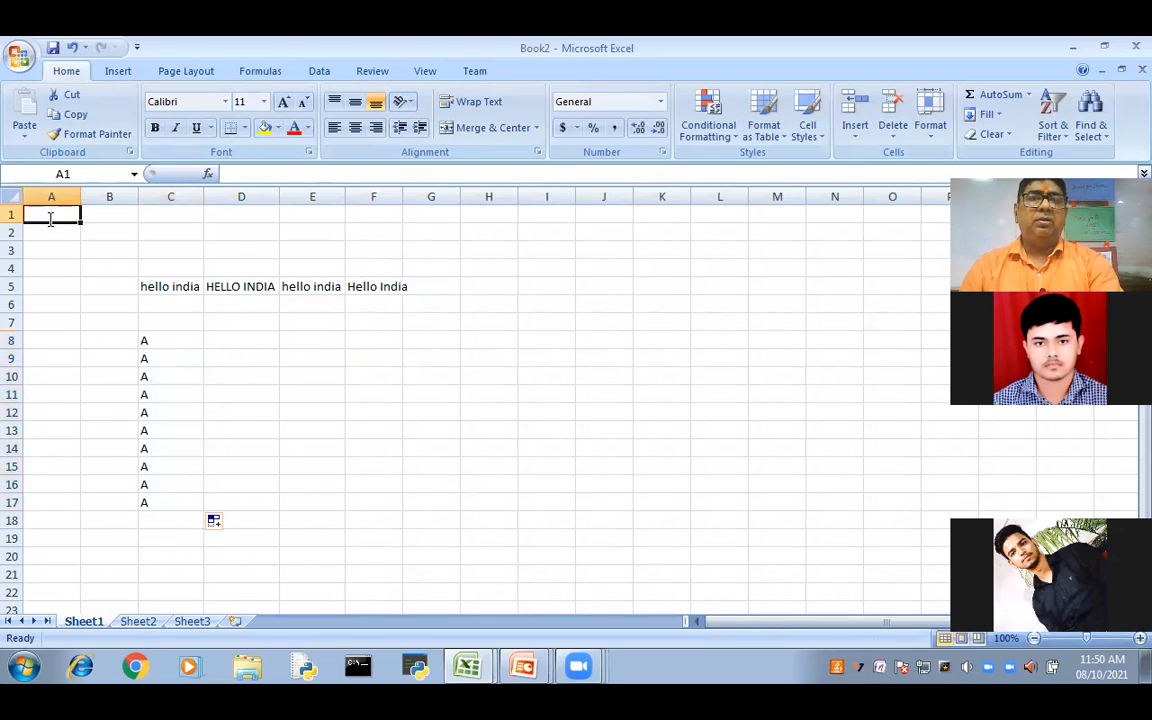
{"action": "type", "text": "0"}
{"action": "key", "text": "Return"}
{"action": "type", "text": "1"}
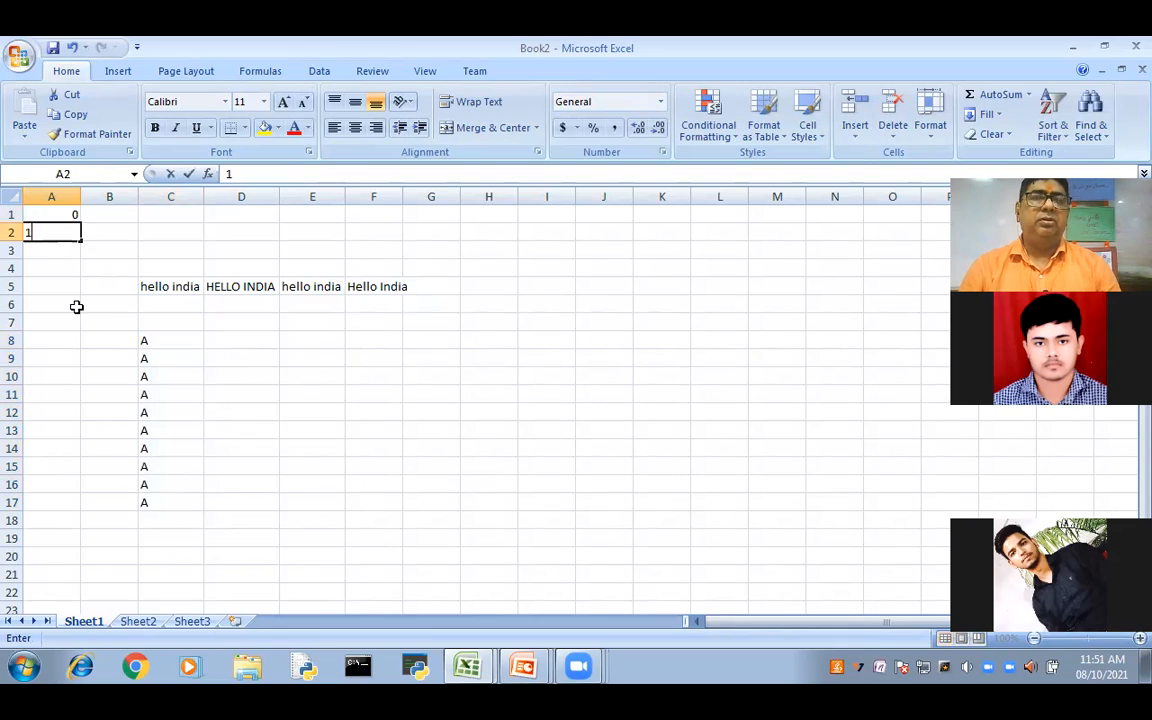
{"action": "key", "text": "Return"}
{"action": "left_click_drag", "start_coordinate": [69, 229], "coordinate": [62, 687]}
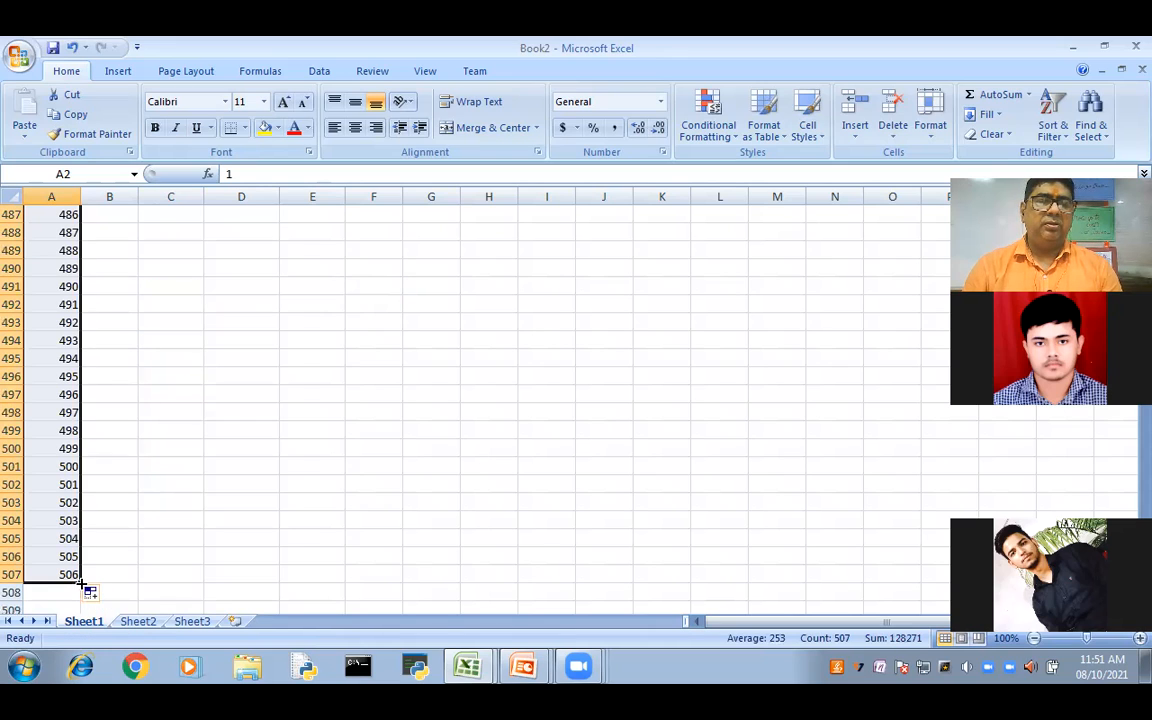
{"action": "mouse_move", "coordinate": [80, 575]}
{"action": "left_mouse_down"}
{"action": "mouse_move", "coordinate": [79, 196]}
{"action": "mouse_move", "coordinate": [136, 370]}
{"action": "mouse_move", "coordinate": [136, 420]}
{"action": "left_mouse_up"}
Clear the number 256 from cell A257
{"action": "scroll", "coordinate": [136, 420], "scroll_direction": "up", "scroll_amount": 20}
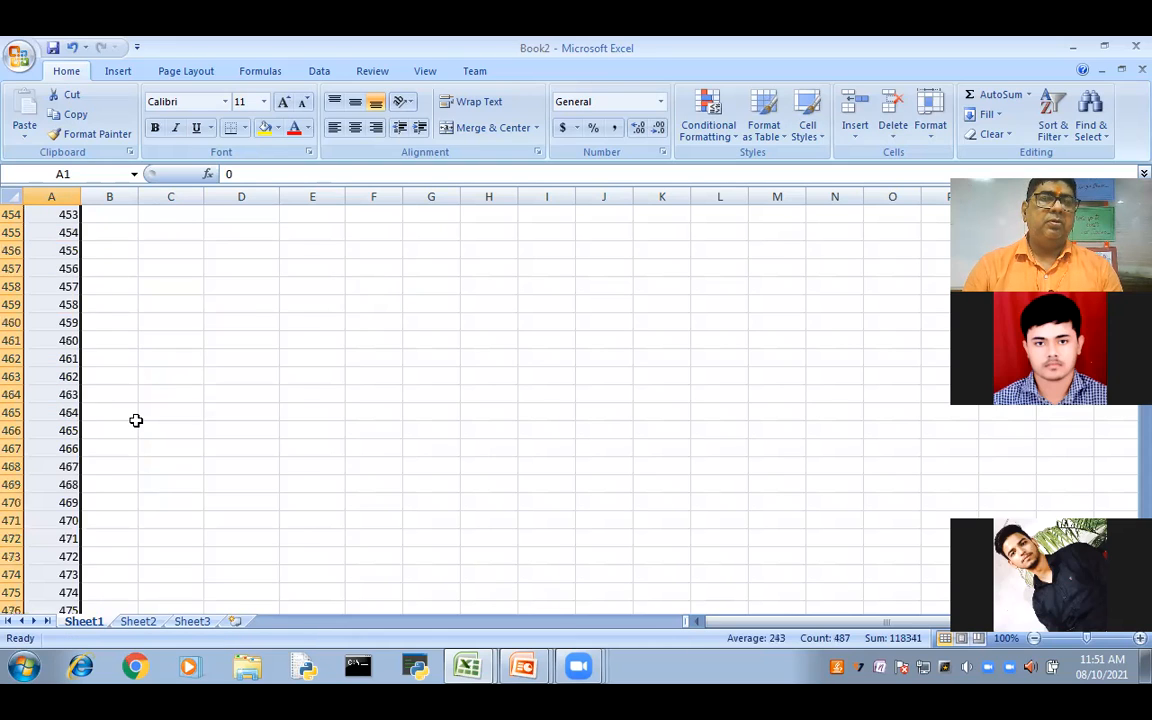
{"action": "scroll", "coordinate": [143, 386], "scroll_direction": "up", "scroll_amount": 9}
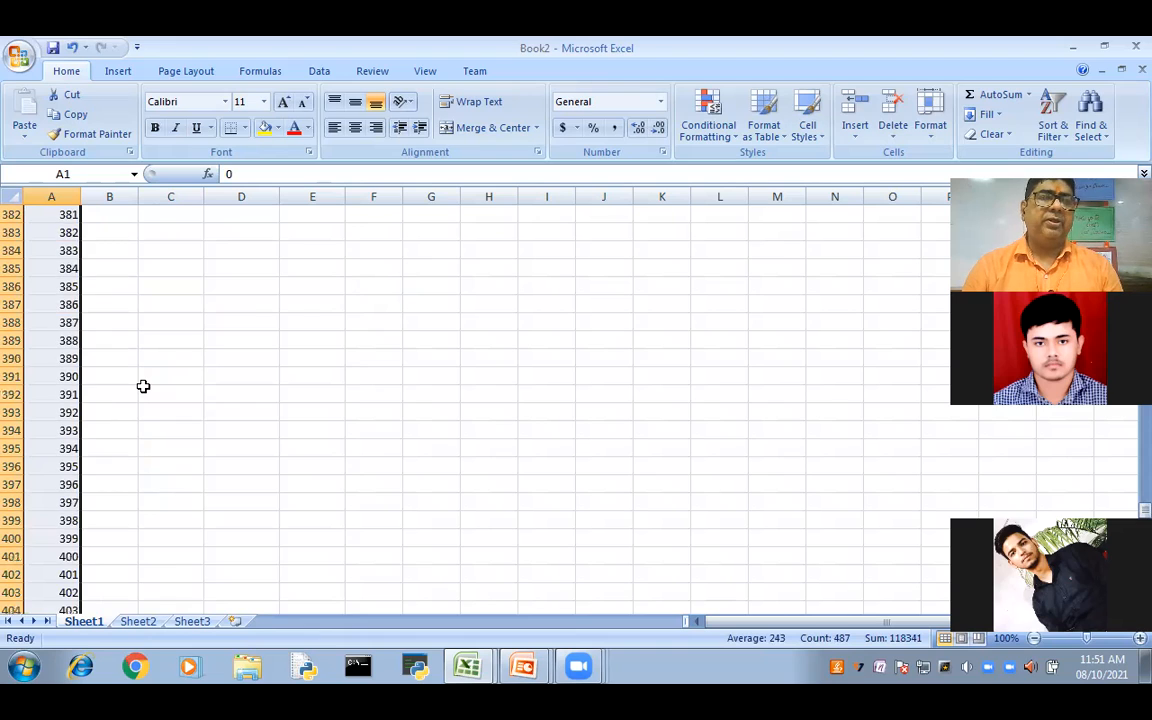
{"action": "scroll", "coordinate": [143, 386], "scroll_direction": "up", "scroll_amount": 12}
{"action": "scroll", "coordinate": [143, 386], "scroll_direction": "up", "scroll_amount": 11}
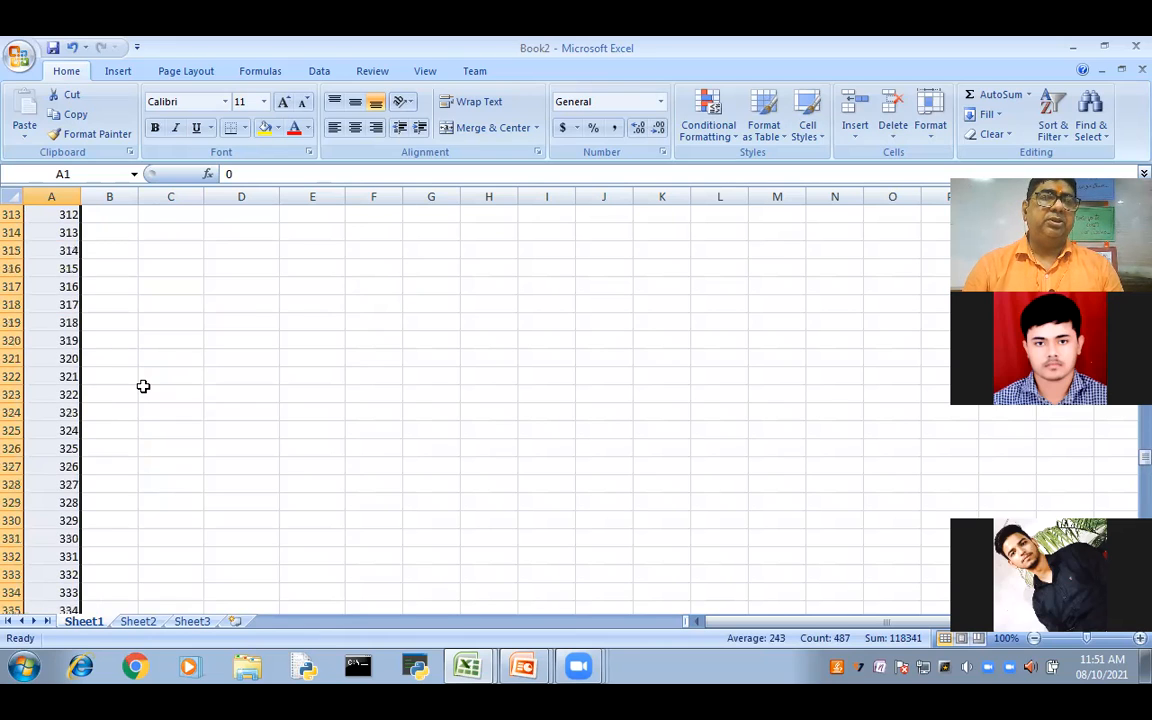
{"action": "scroll", "coordinate": [143, 386], "scroll_direction": "up", "scroll_amount": 12}
{"action": "scroll", "coordinate": [143, 386], "scroll_direction": "up", "scroll_amount": 11}
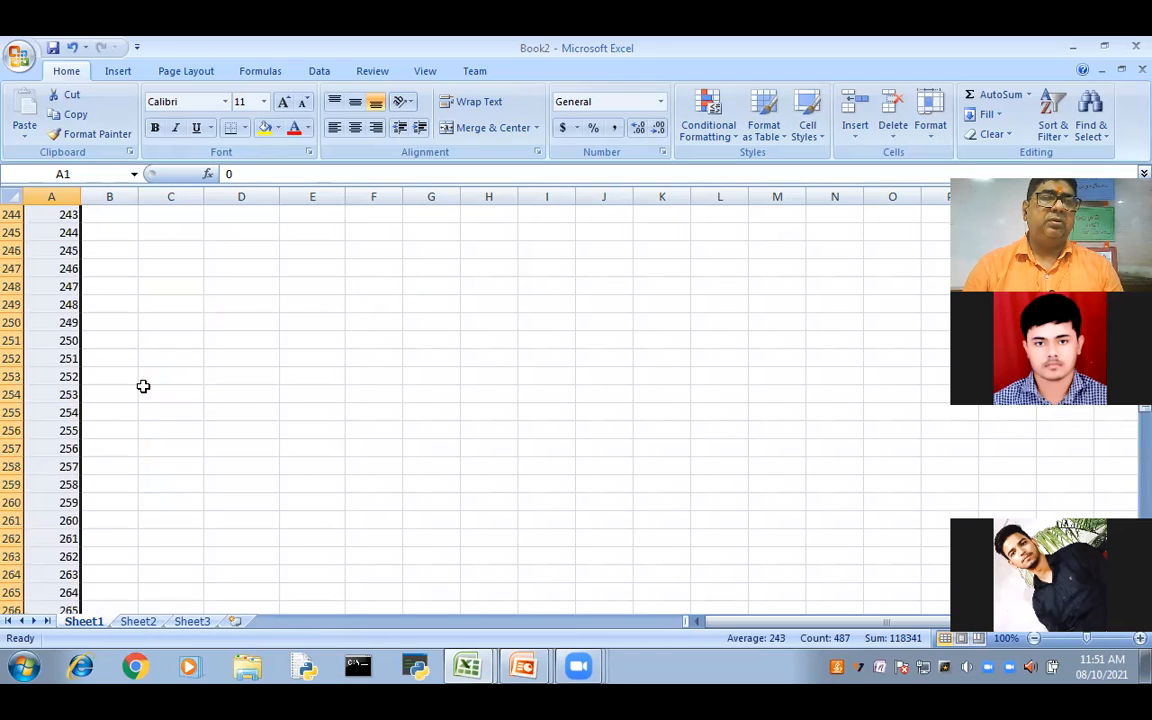
{"action": "scroll", "coordinate": [143, 386], "scroll_direction": "down", "scroll_amount": 3}
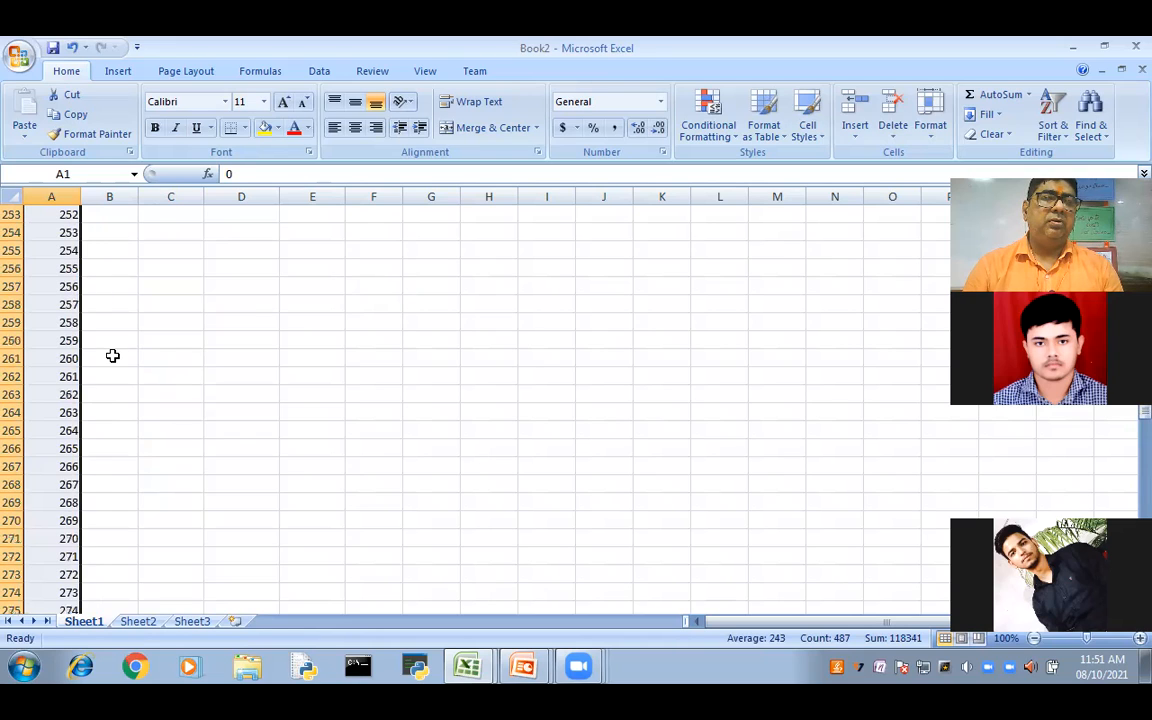
{"action": "left_click", "coordinate": [57, 286]}
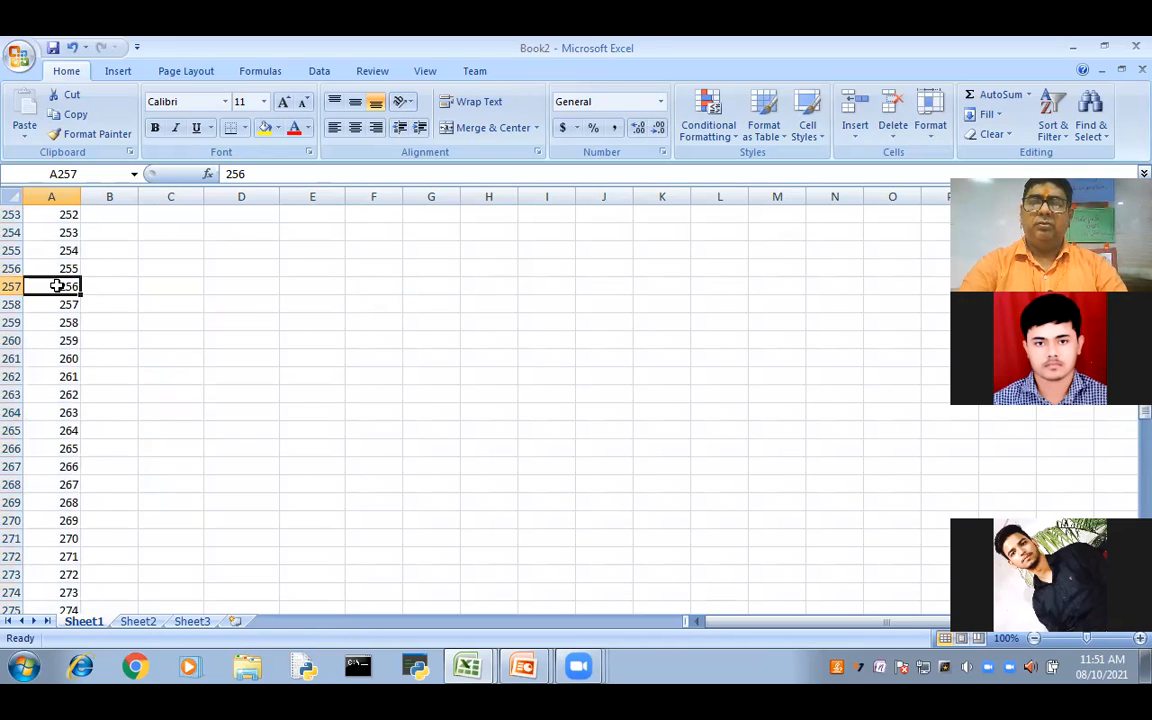
{"action": "key", "text": "Delete"}
Clear the remaining numbers in column A from cell A258 through A487
{"action": "scroll", "coordinate": [52, 286], "scroll_direction": "down", "scroll_amount": 1}
{"action": "scroll", "coordinate": [49, 284], "scroll_direction": "up", "scroll_amount": 1}
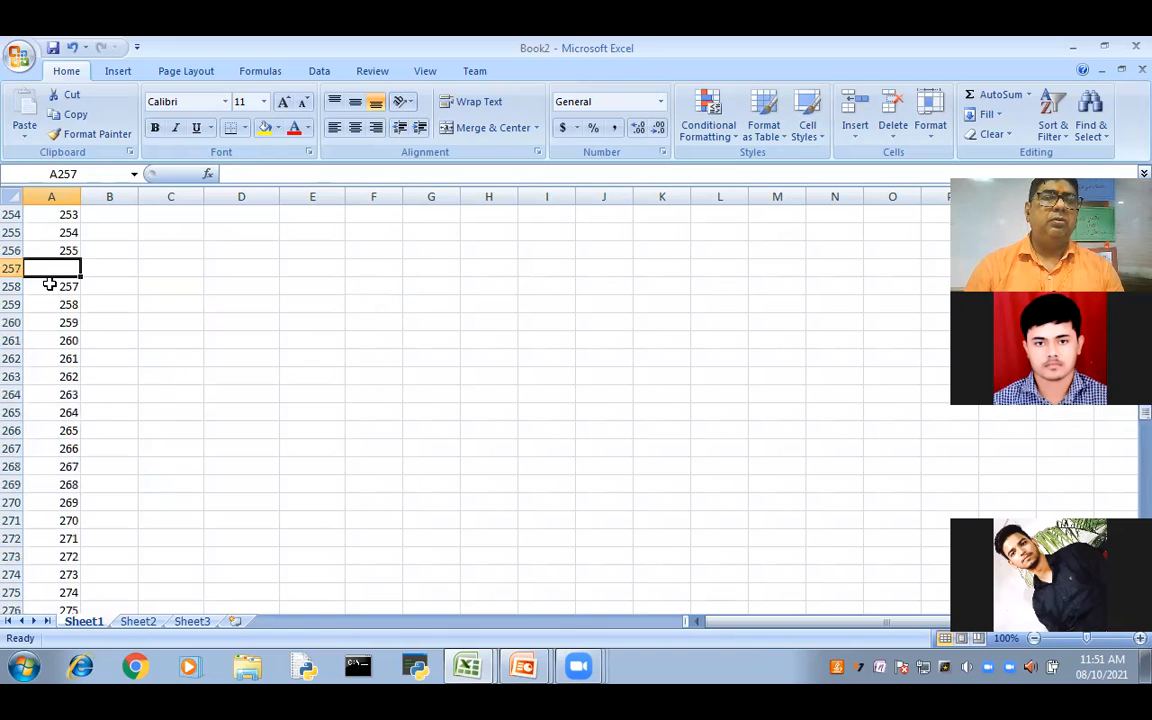
{"action": "scroll", "coordinate": [57, 380], "scroll_direction": "up", "scroll_amount": 2}
{"action": "left_click", "coordinate": [61, 395]}
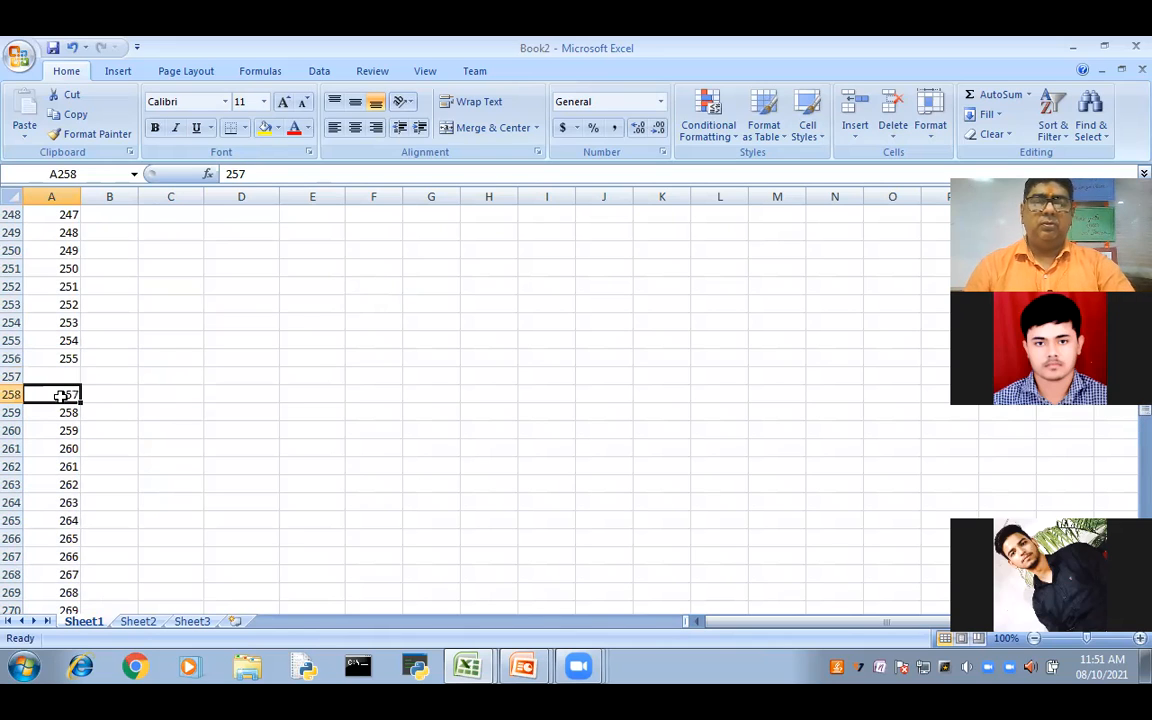
{"action": "key", "text": "ctrl+shift+Down"}
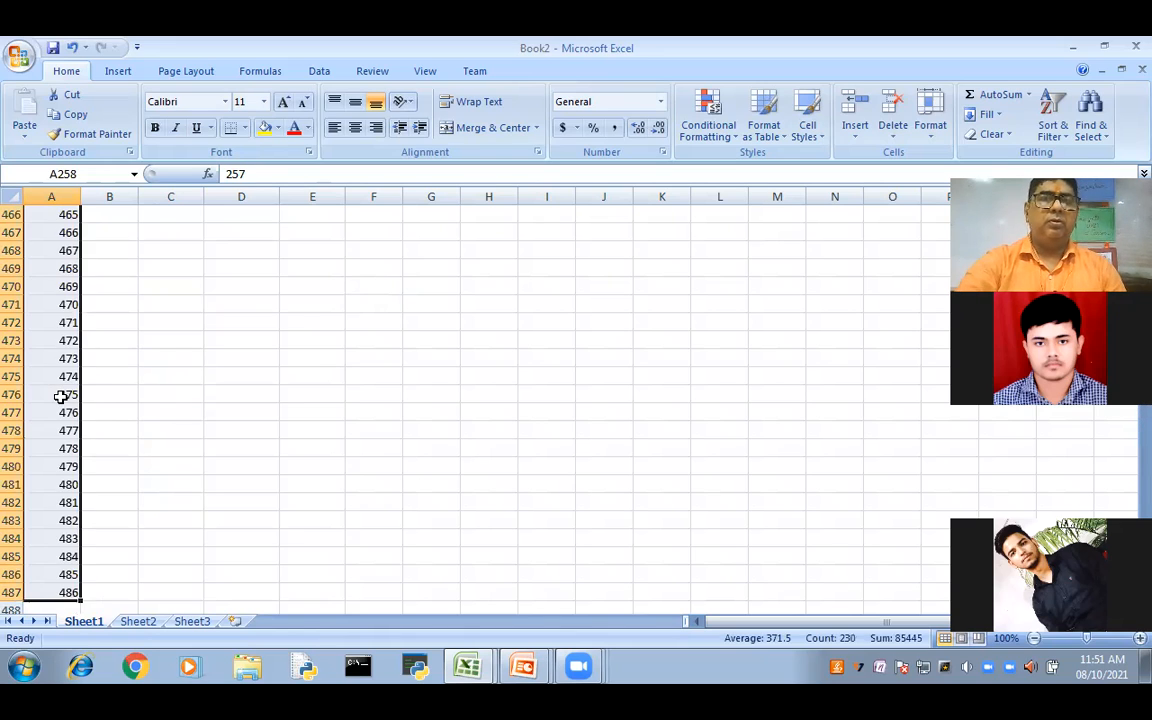
{"action": "key", "text": "Delete"}
Move the formula =CHAR(65) from cell C8 to cell B1, leaving C8 empty
{"action": "scroll", "coordinate": [117, 430], "scroll_direction": "up", "scroll_amount": 11}
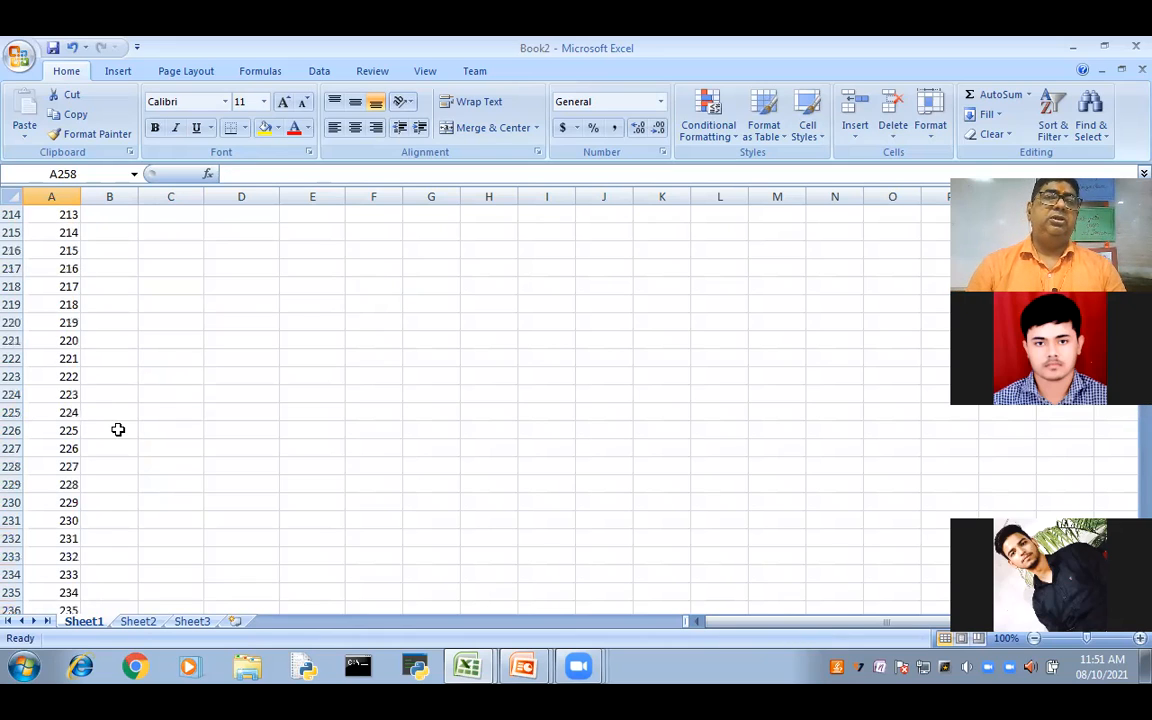
{"action": "scroll", "coordinate": [117, 430], "scroll_direction": "up", "scroll_amount": 20}
{"action": "scroll", "coordinate": [117, 430], "scroll_direction": "up", "scroll_amount": 20}
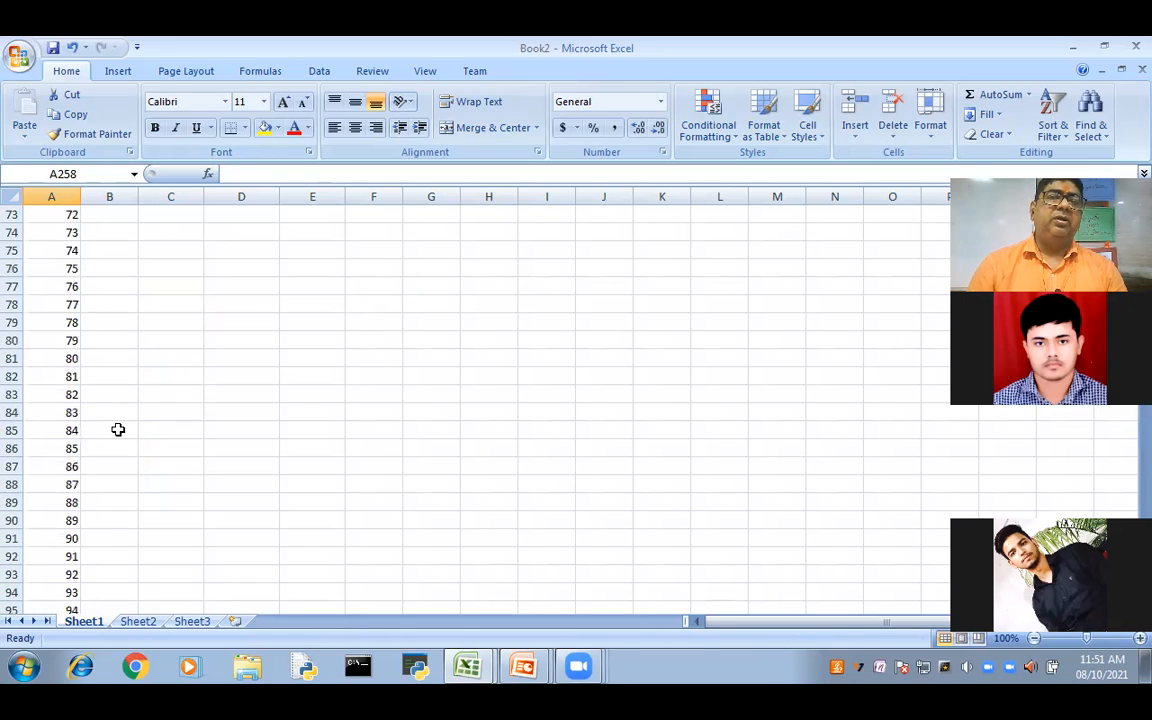
{"action": "scroll", "coordinate": [117, 430], "scroll_direction": "up", "scroll_amount": 15}
{"action": "scroll", "coordinate": [117, 430], "scroll_direction": "up", "scroll_amount": 9}
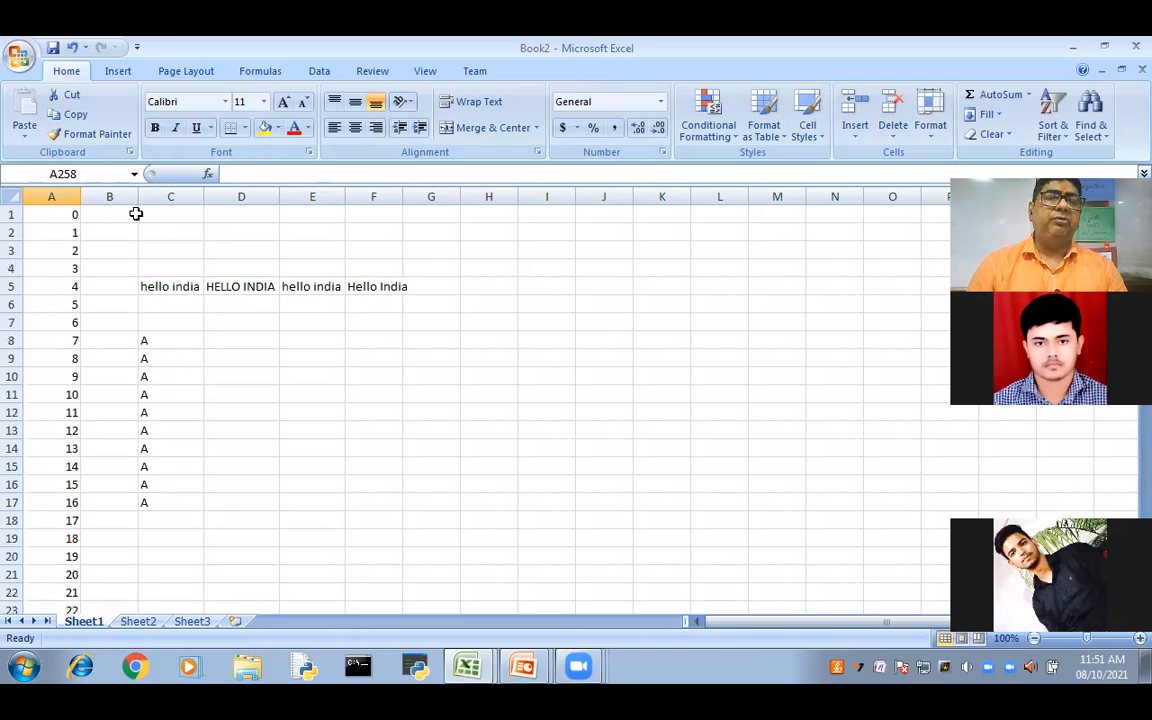
{"action": "left_click", "coordinate": [160, 340]}
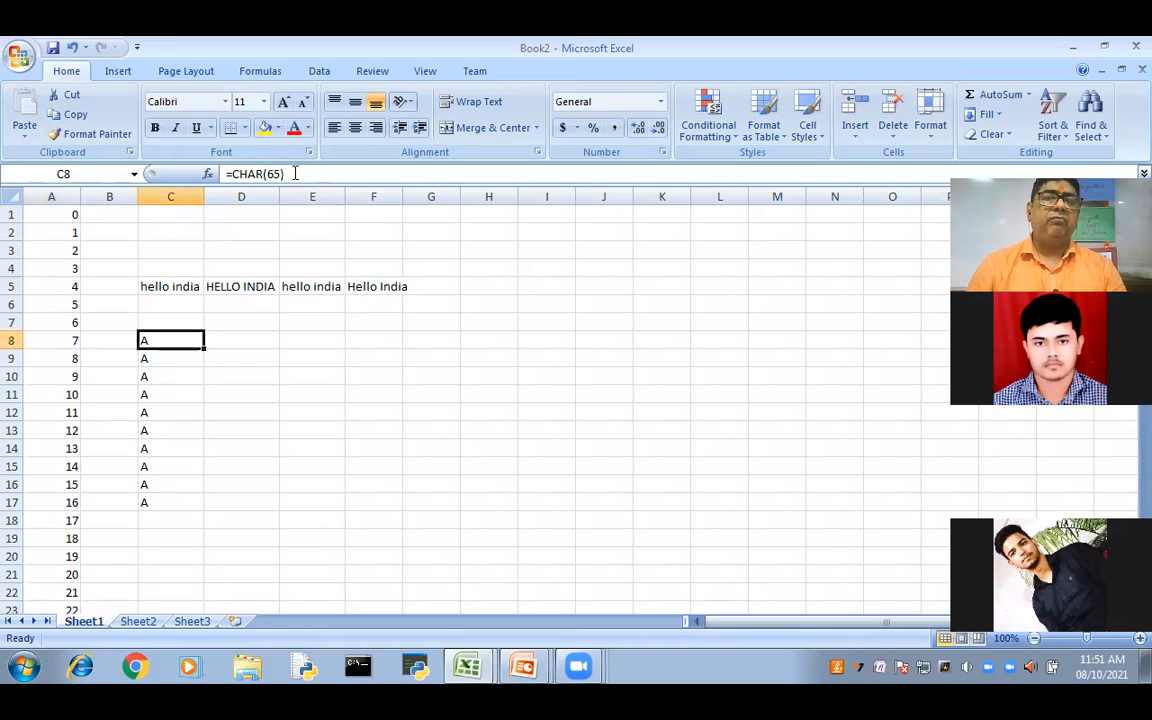
{"action": "left_click_drag", "start_coordinate": [290, 174], "coordinate": [222, 172]}
{"action": "key", "text": "ctrl+c"}
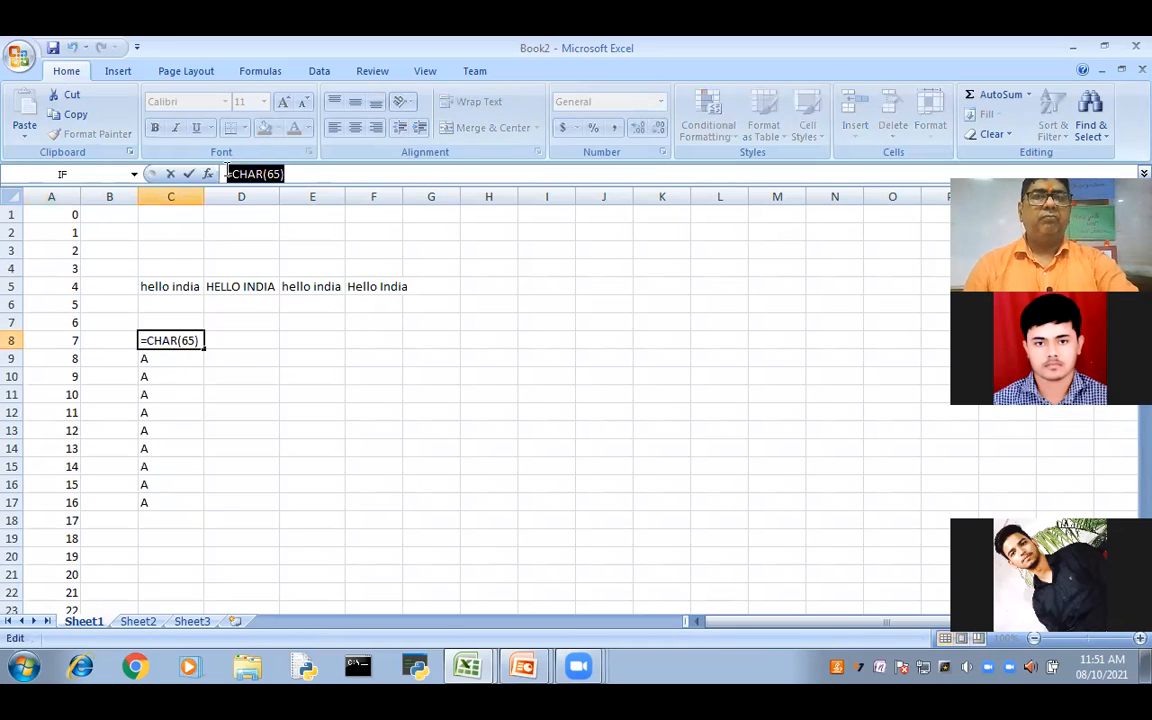
{"action": "key", "text": "BackSpace"}
{"action": "left_click", "coordinate": [106, 212]}
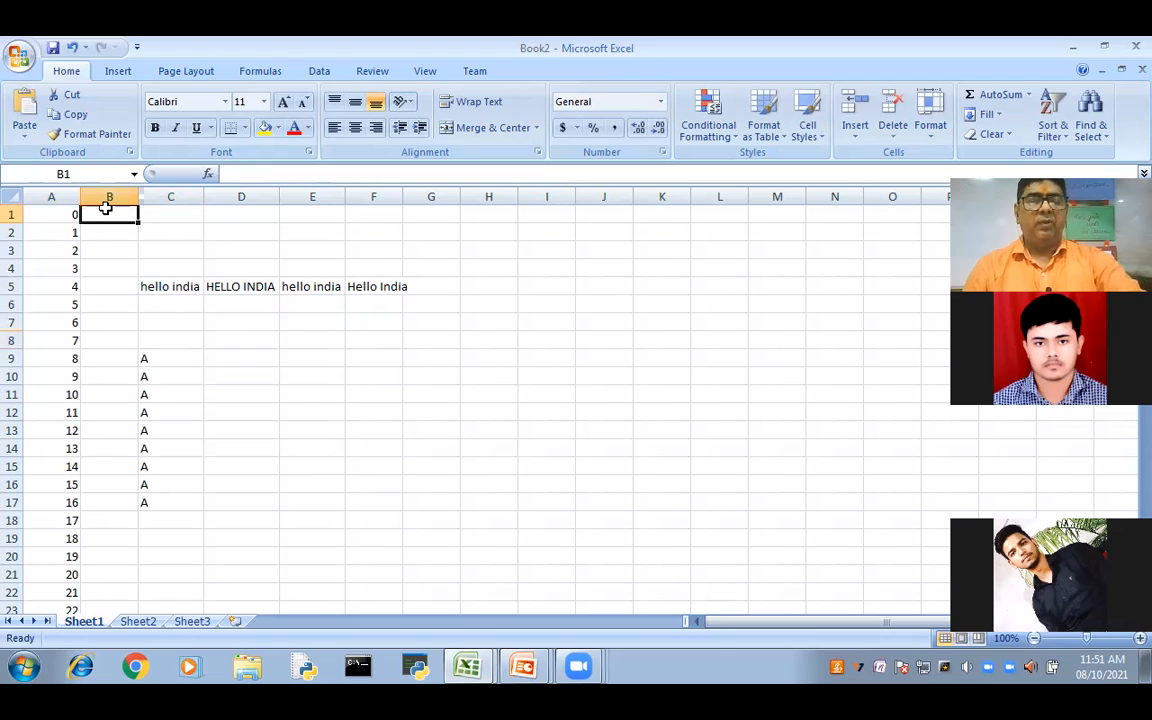
{"action": "key", "text": "ctrl+v"}
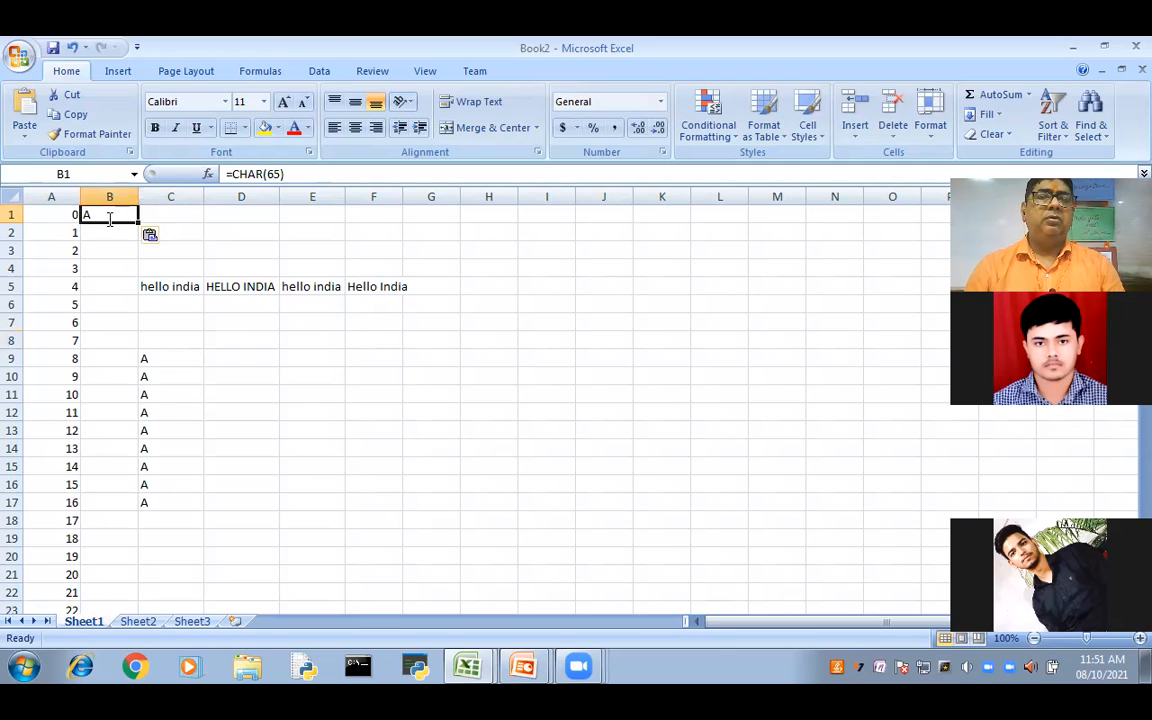
Replace the fixed number in B1's CHAR formula with a reference to A1, giving =CHAR(A1)
{"action": "double_click", "coordinate": [109, 215]}
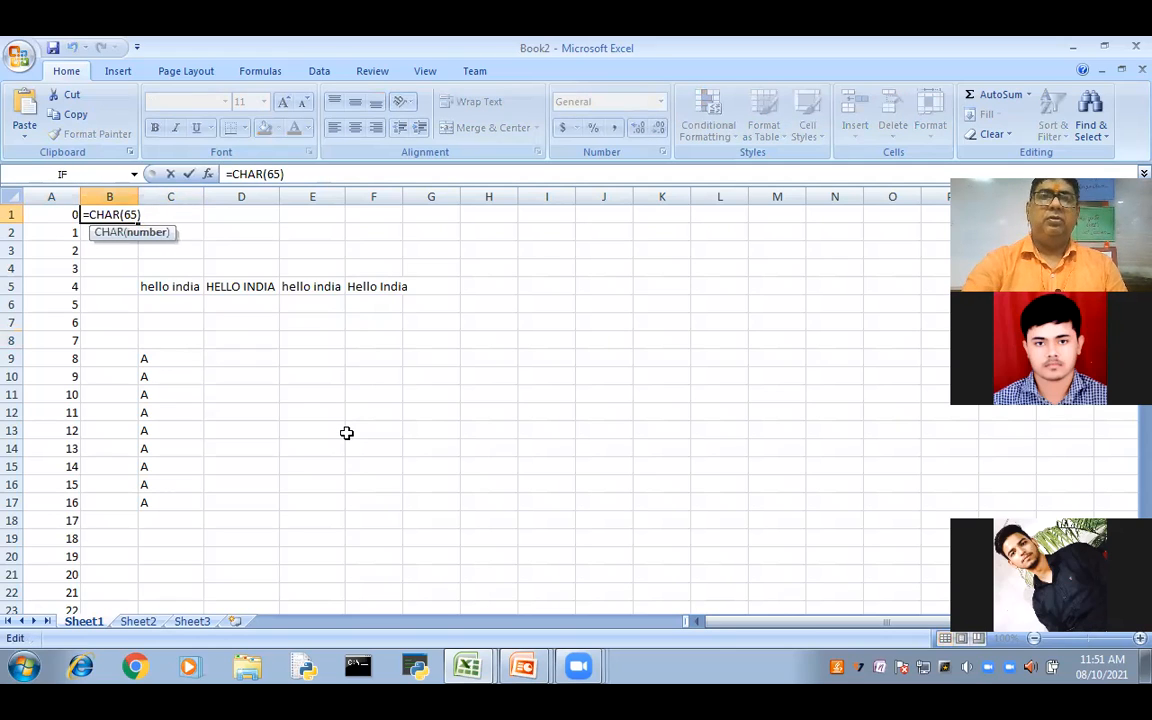
{"action": "key", "text": "BackSpace"}
{"action": "key", "text": "BackSpace"}
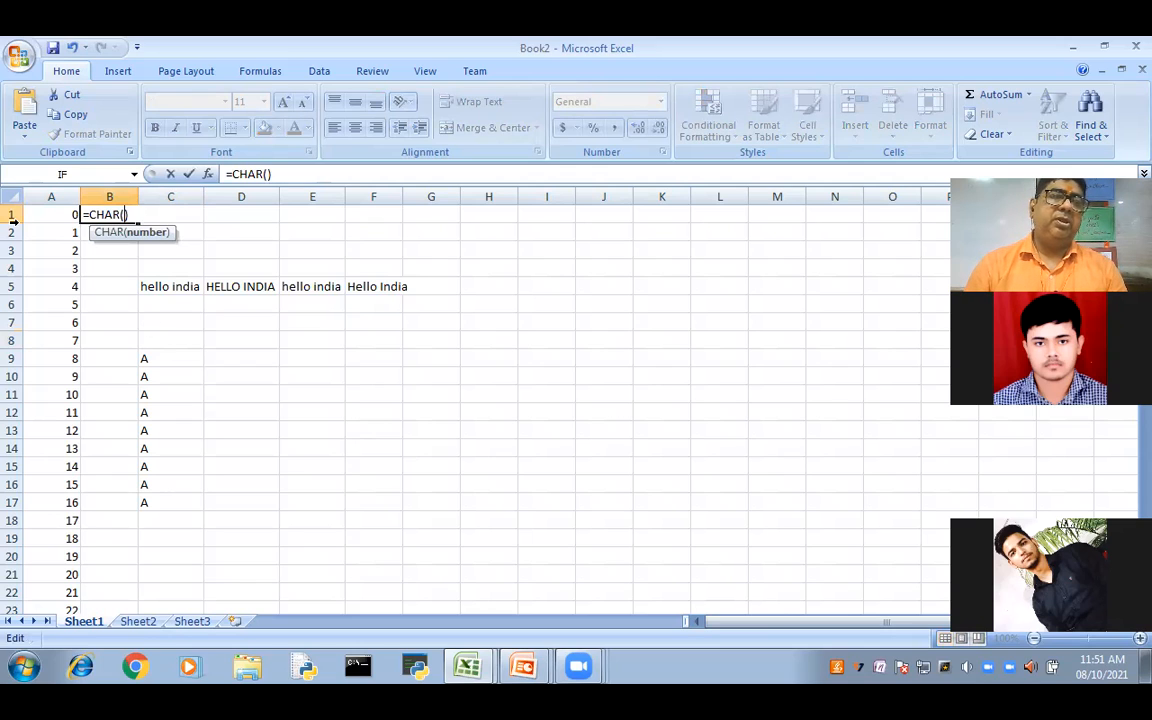
{"action": "left_click", "coordinate": [44, 214]}
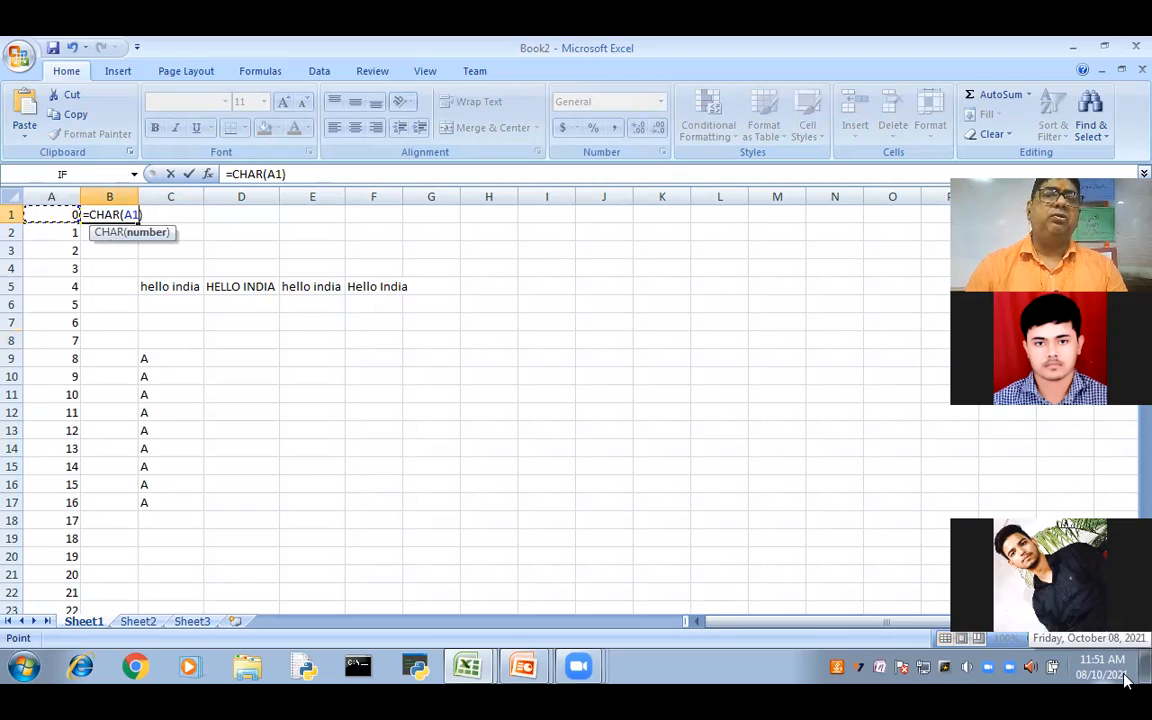
{"action": "key", "text": "Return"}
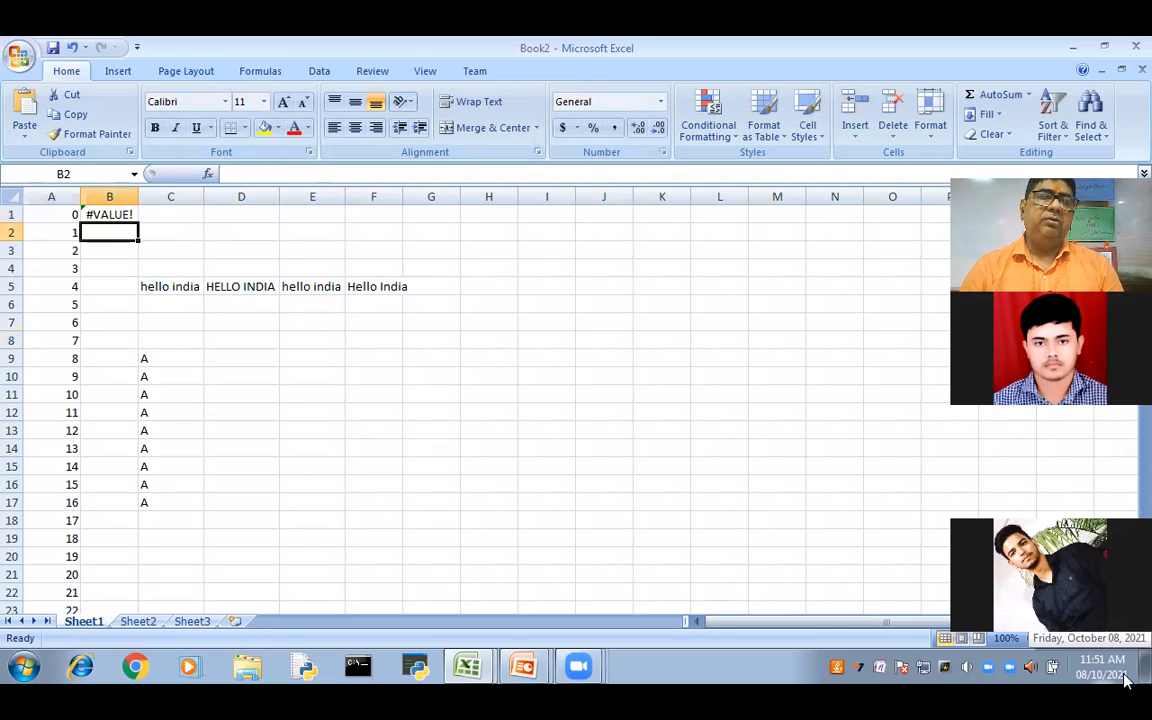
Fill the CHAR formula from B1 down column B alongside all the numbers in column A
{"action": "left_click", "coordinate": [134, 216]}
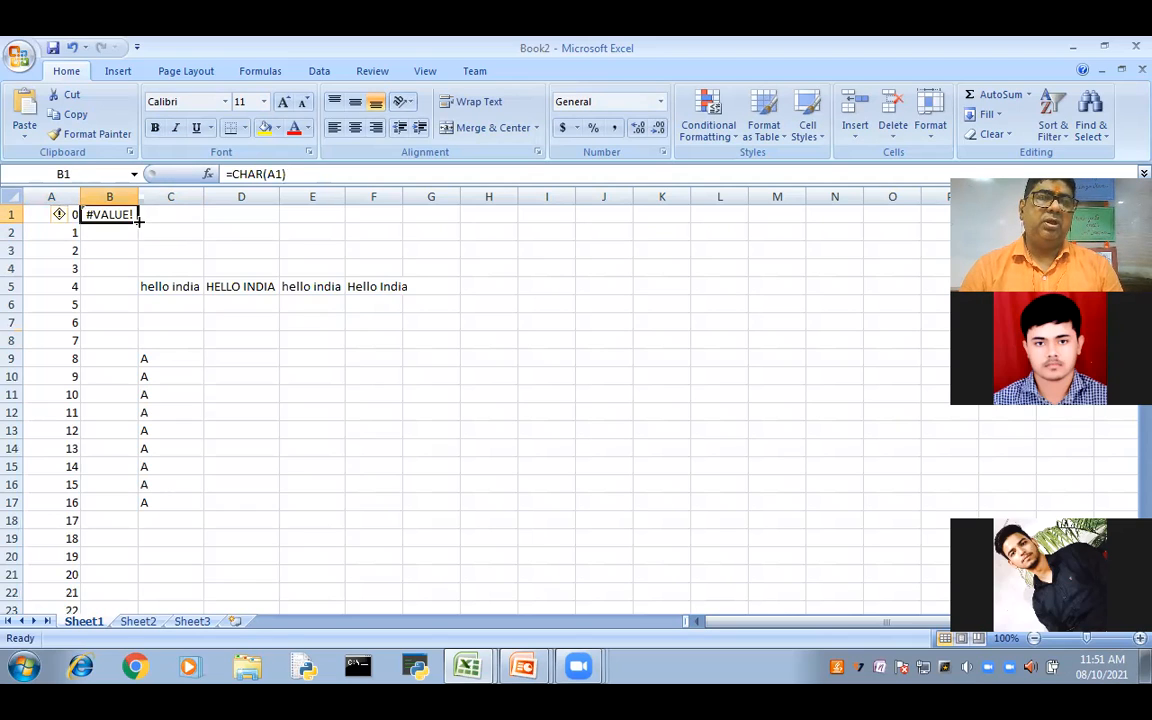
{"action": "double_click", "coordinate": [138, 220]}
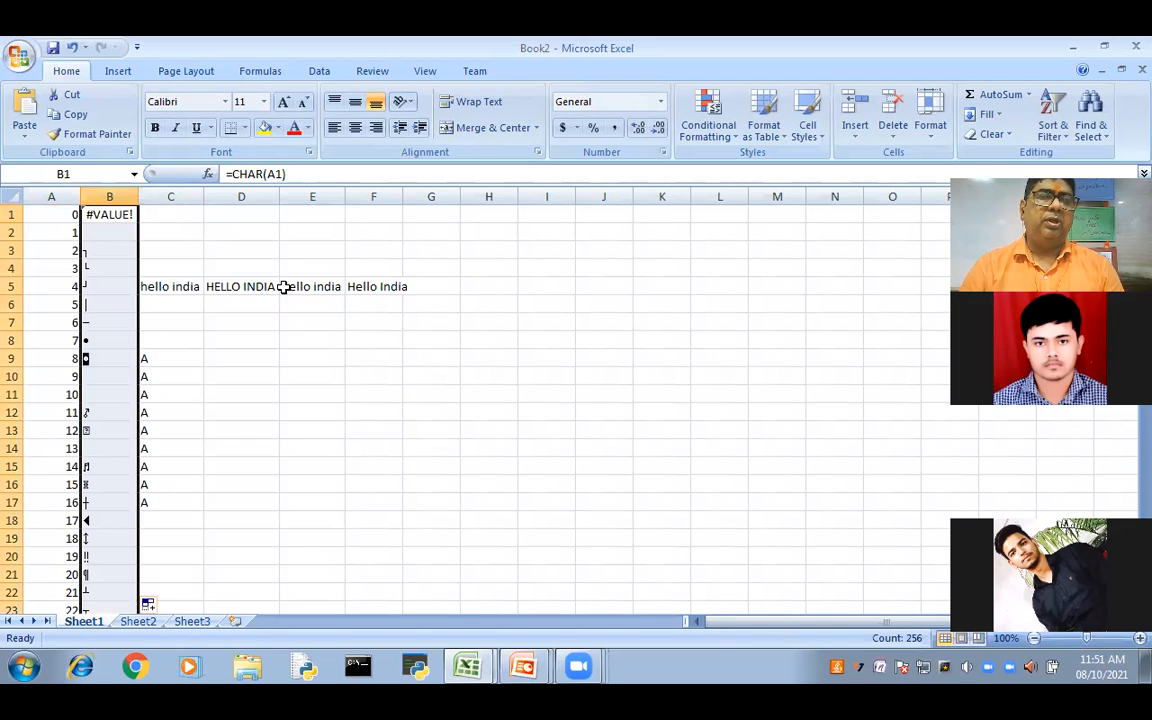
{"action": "scroll", "coordinate": [404, 514], "scroll_direction": "down", "scroll_amount": 2}
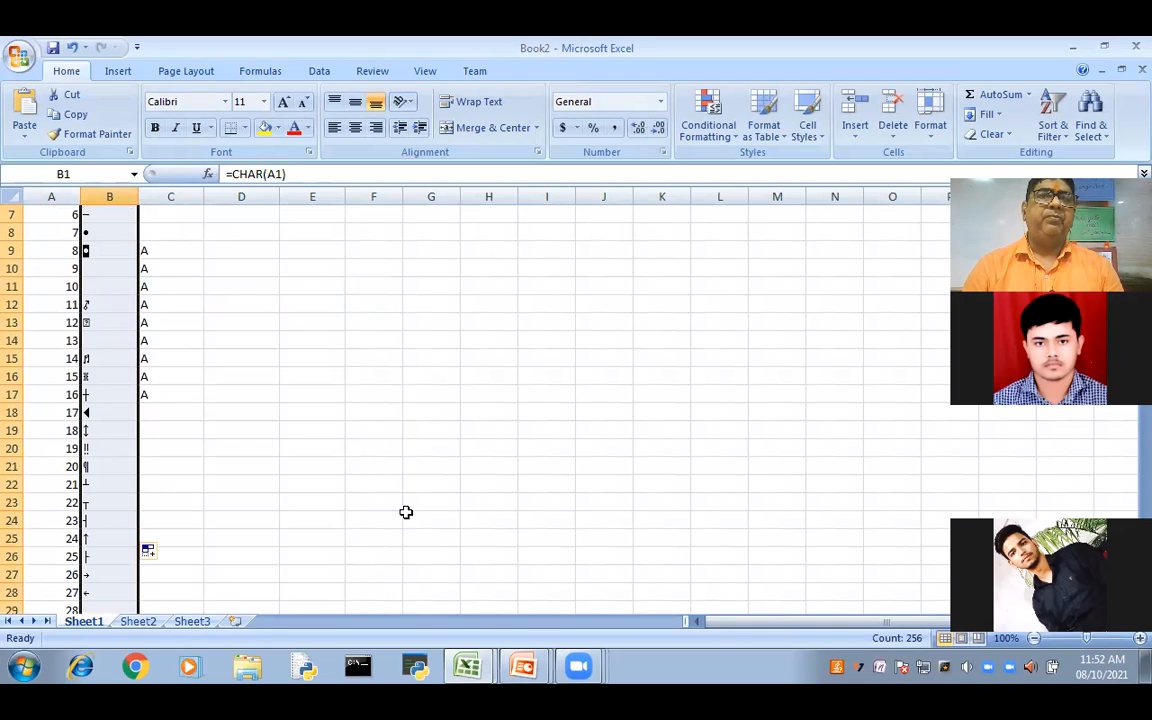
{"action": "scroll", "coordinate": [103, 230], "scroll_direction": "up", "scroll_amount": 2}
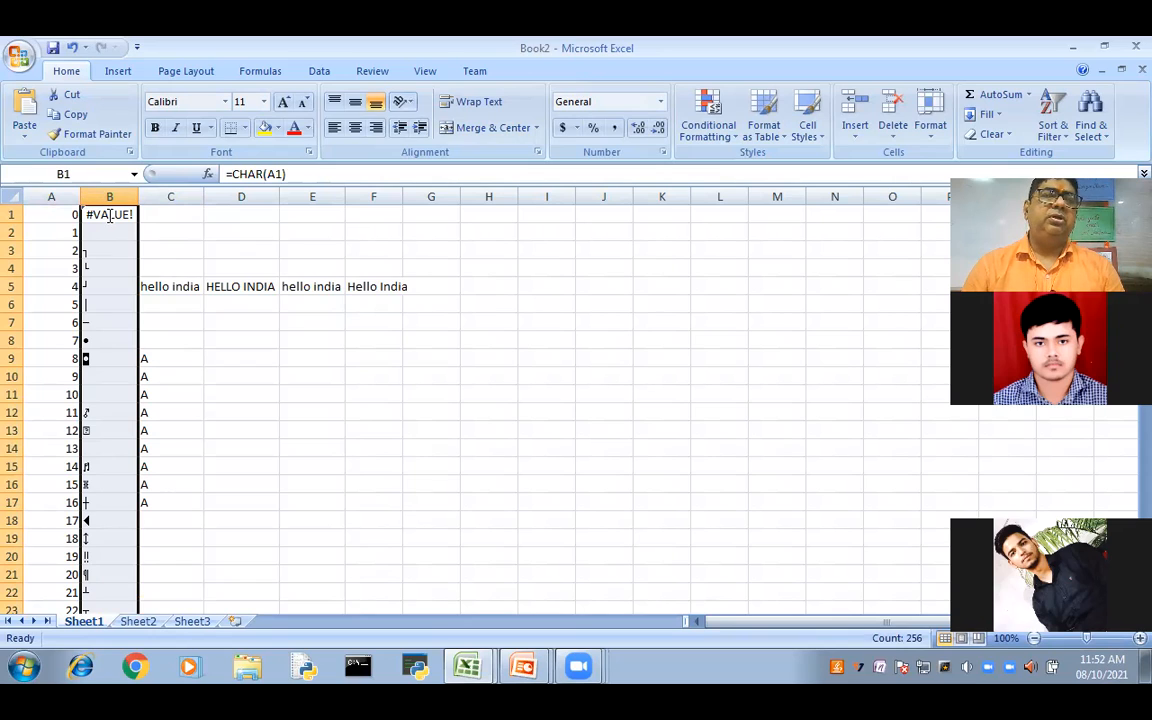
Wrap the formula in B1 in IFERROR with an empty text fallback, as =IFERROR(CHAR(A1),"")
{"action": "double_click", "coordinate": [110, 215]}
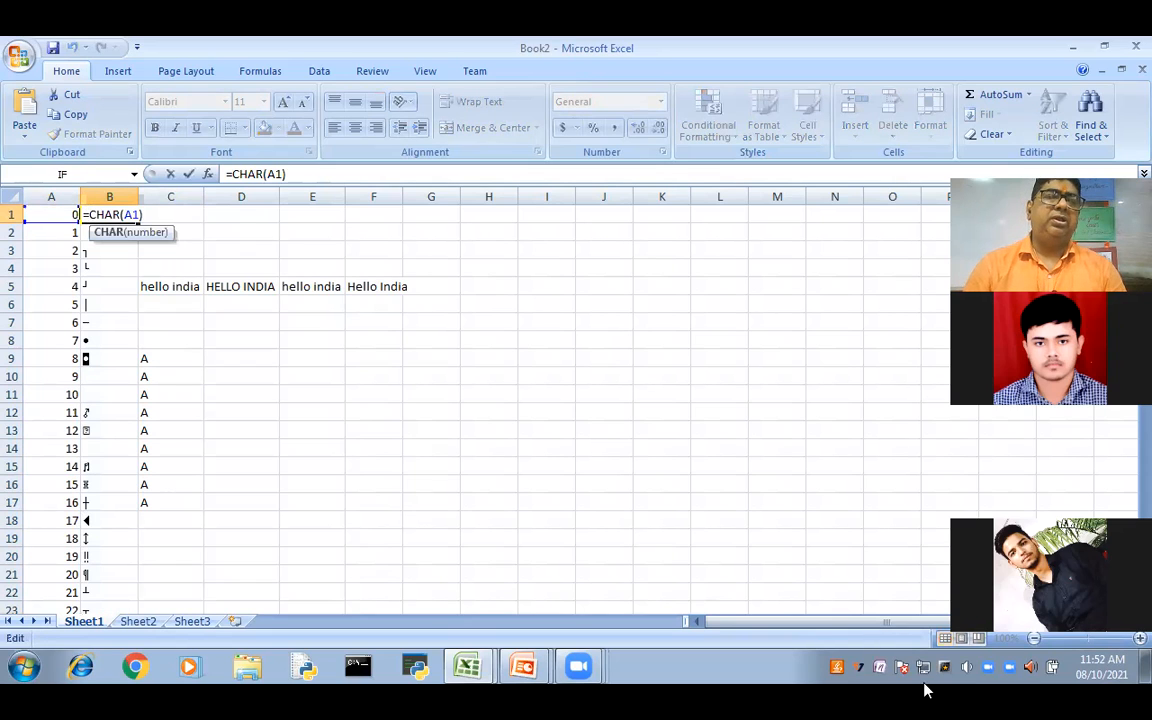
{"action": "left_click", "coordinate": [1011, 684]}
{"action": "type", "text": "if"}
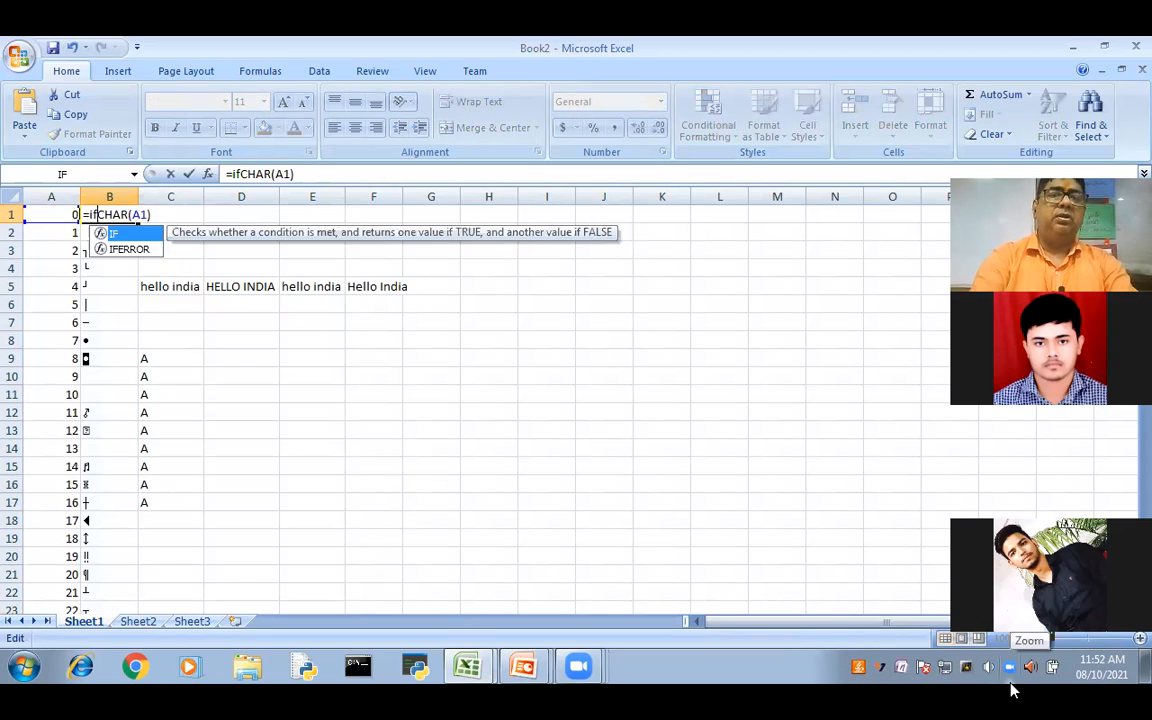
{"action": "key", "text": "Down"}
{"action": "key", "text": "Tab"}
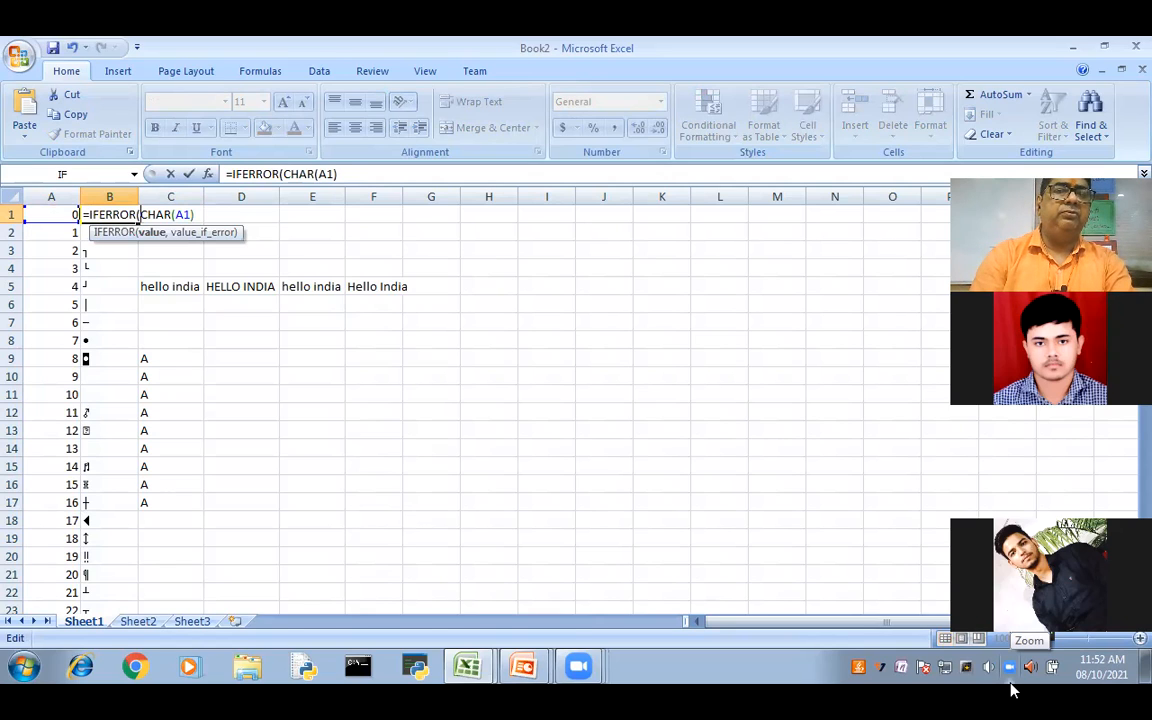
{"action": "key", "text": "Right"}
{"action": "key", "text": "Right"}
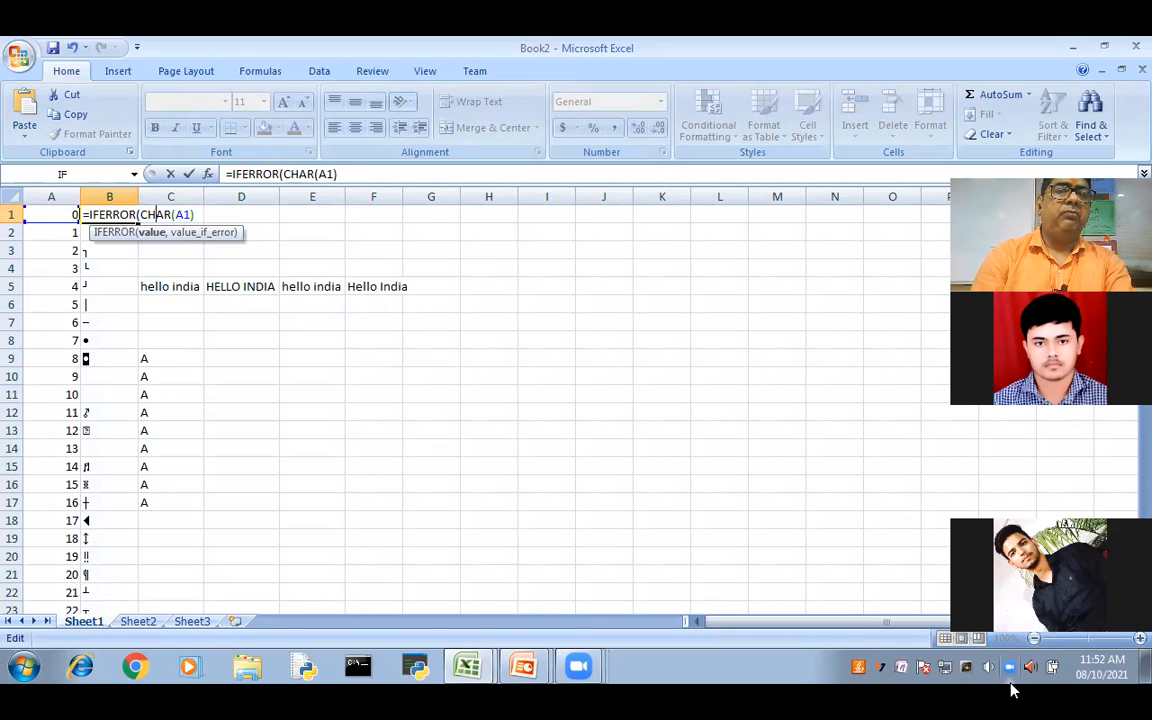
{"action": "key", "text": "Right"}
{"action": "key", "text": "Right"}
{"action": "key", "text": "Right"}
{"action": "key", "text": "Right"}
{"action": "key", "text": "Right"}
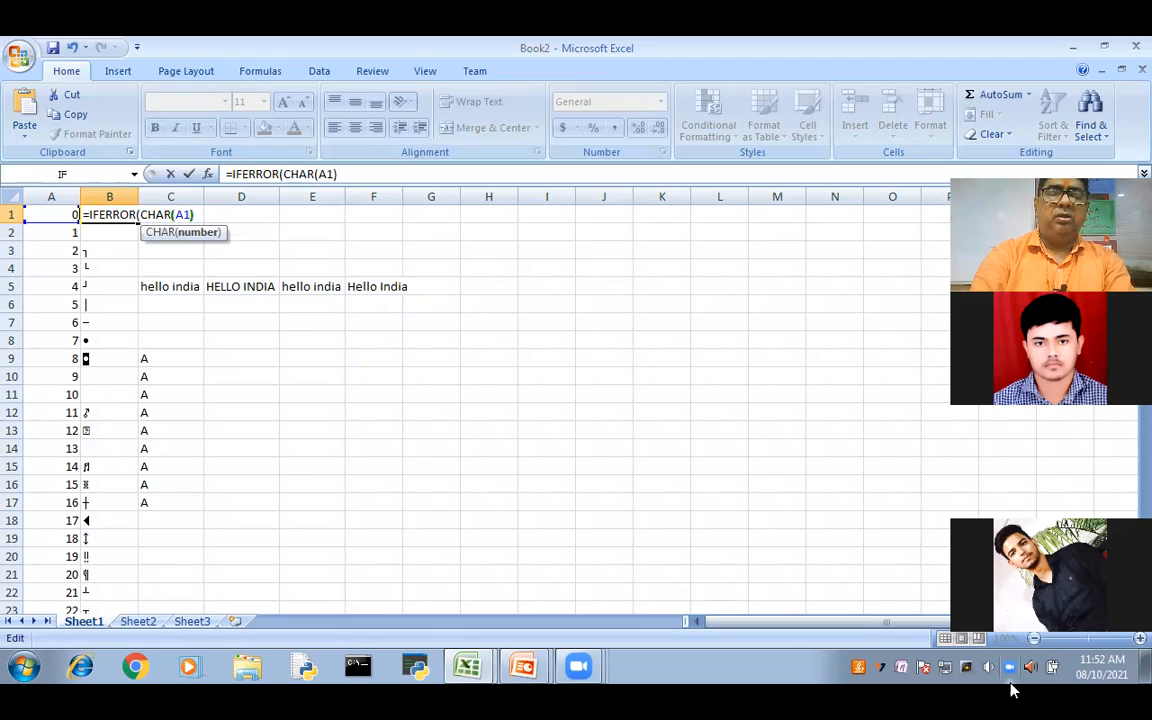
{"action": "key", "text": "Right"}
{"action": "type", "text": ","}
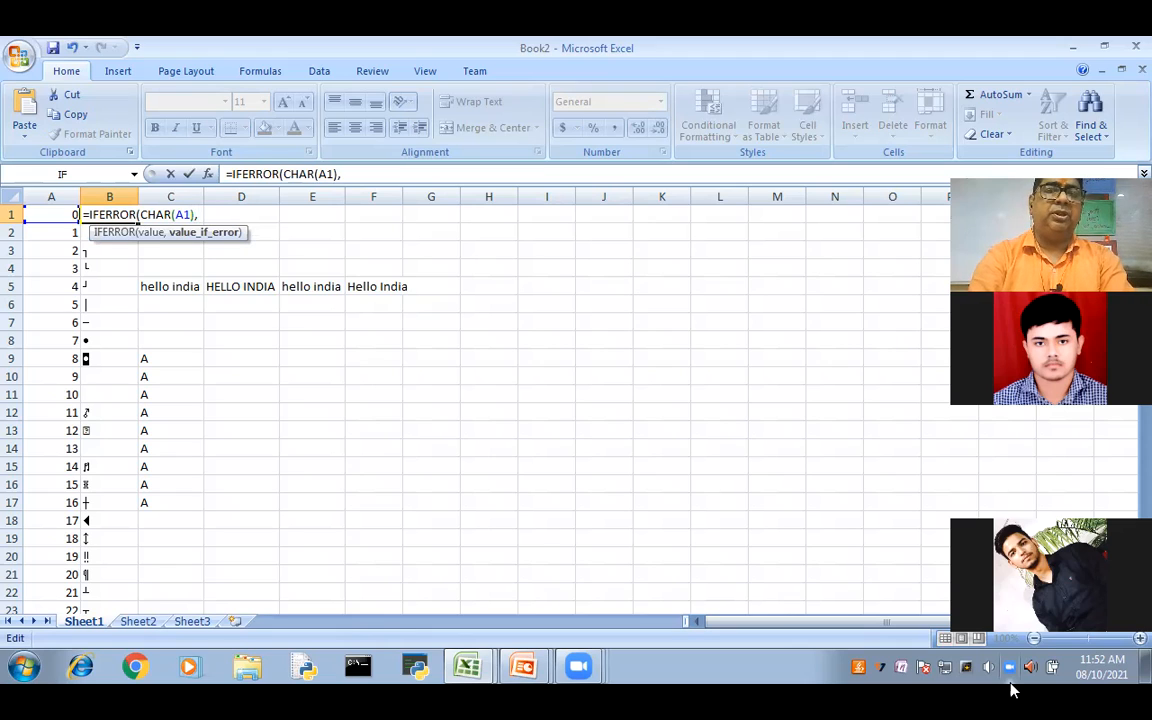
{"action": "type", "text": "\"\")"}
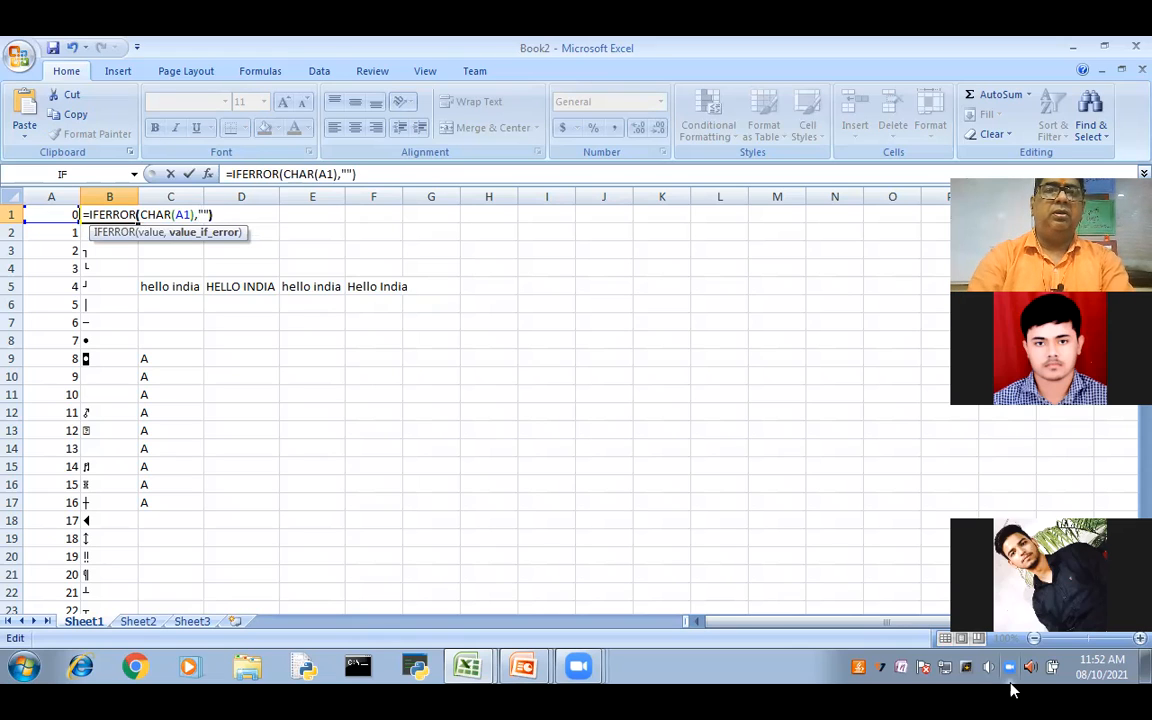
{"action": "key", "text": "Return"}
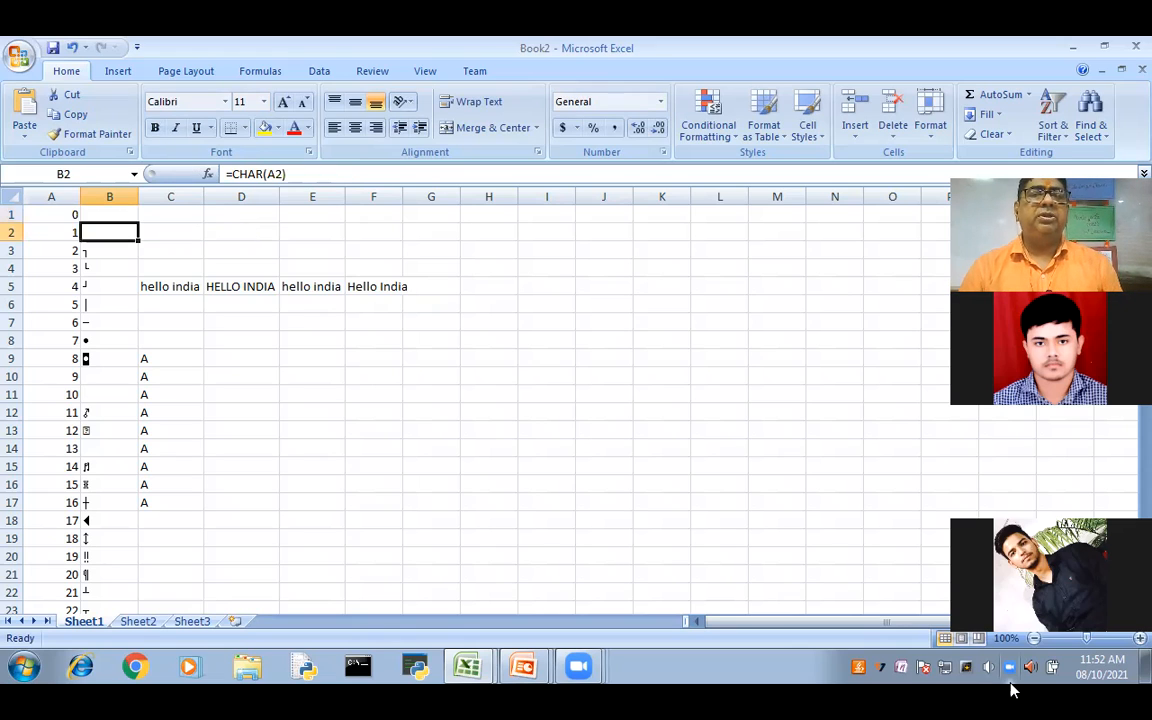
Fill the IFERROR-wrapped CHAR formula from B1 down column B alongside all the numbers in column A
{"action": "left_click", "coordinate": [131, 213]}
{"action": "double_click", "coordinate": [137, 223]}
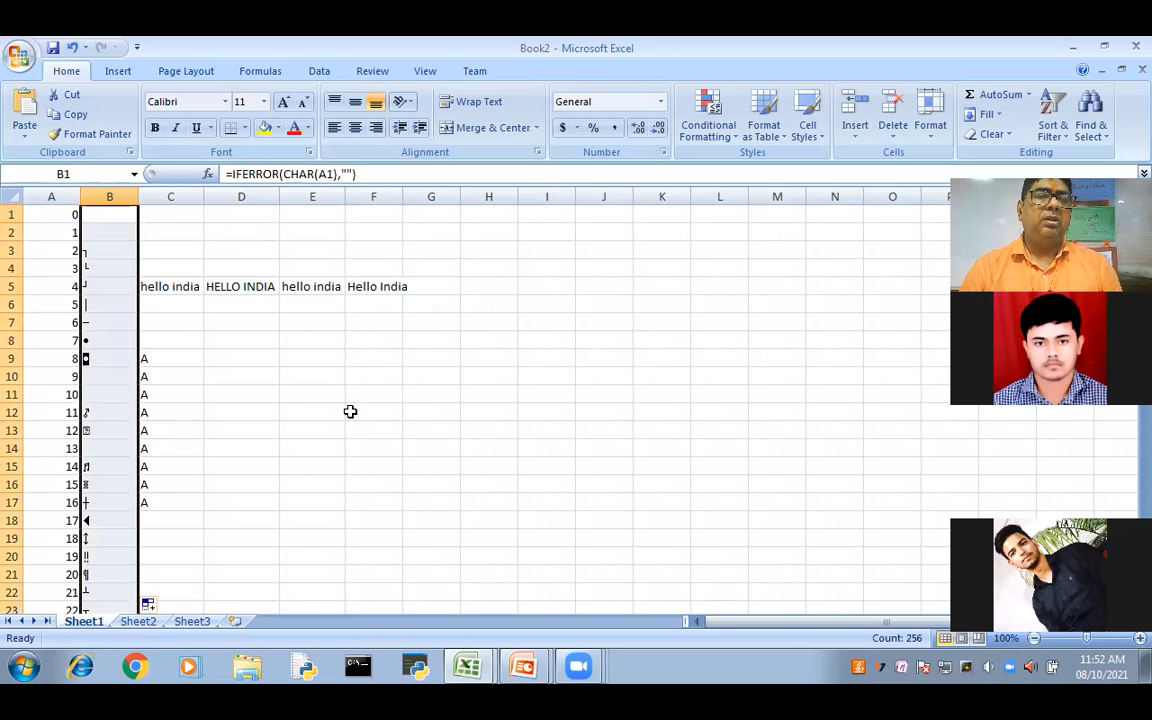
{"action": "left_click", "coordinate": [366, 429]}
{"action": "scroll", "coordinate": [260, 496], "scroll_direction": "down", "scroll_amount": 12}
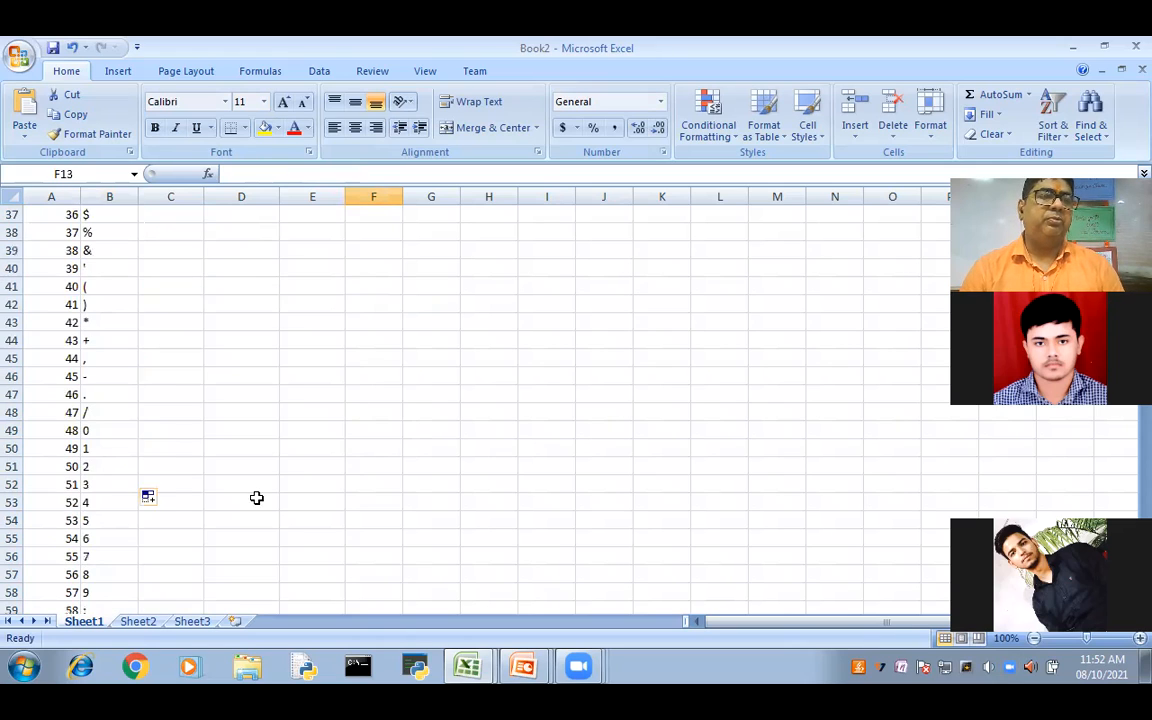
{"action": "scroll", "coordinate": [246, 485], "scroll_direction": "down", "scroll_amount": 12}
{"action": "scroll", "coordinate": [246, 485], "scroll_direction": "down", "scroll_amount": 2}
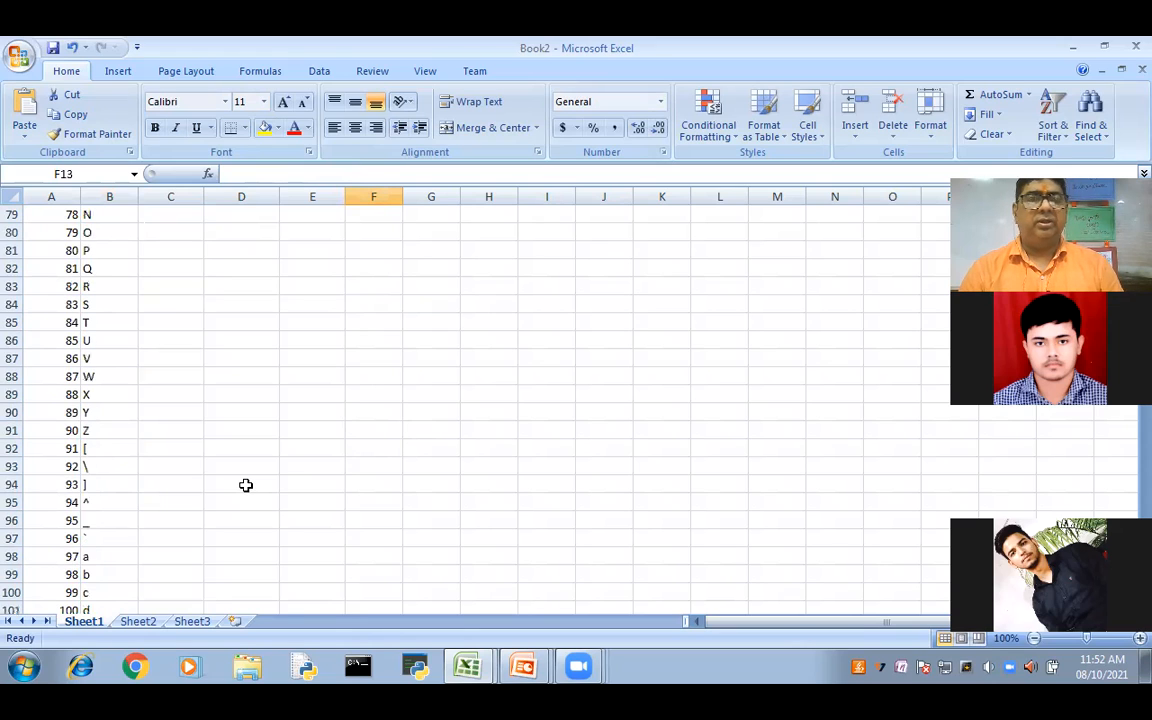
{"action": "scroll", "coordinate": [246, 485], "scroll_direction": "down", "scroll_amount": 9}
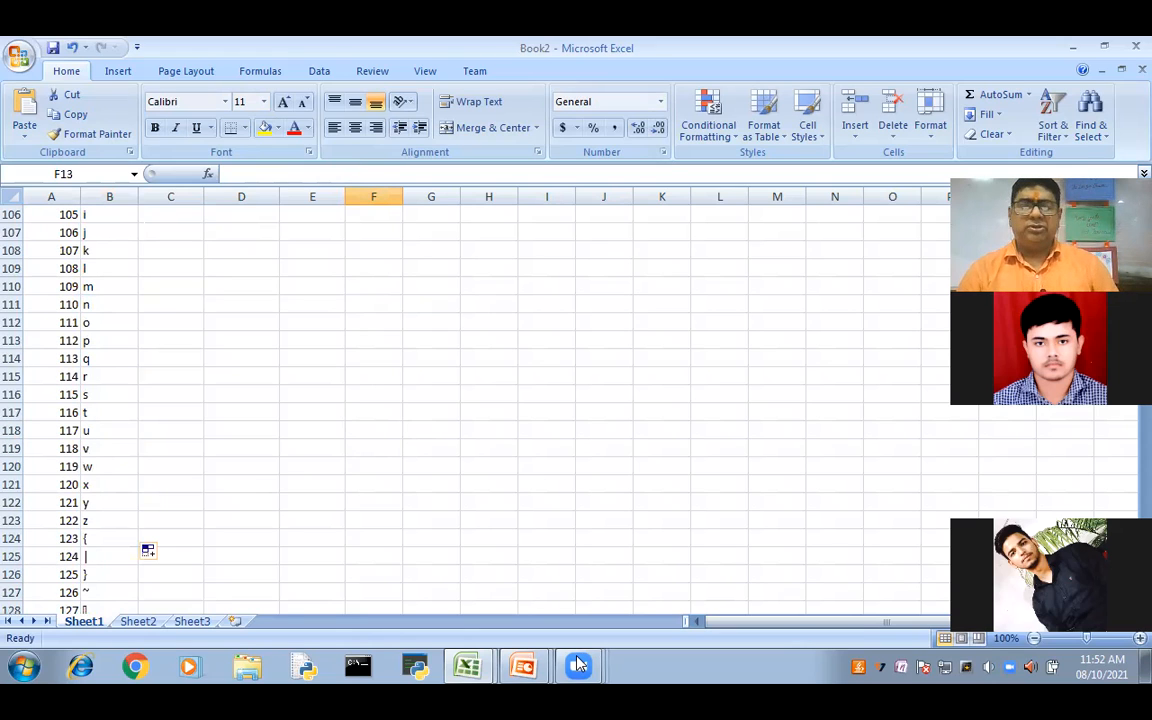
Switch to the PowerPoint slideshow and advance to the slide on the CODE and CONCATENATE functions
{"action": "mouse_move", "coordinate": [587, 660]}
{"action": "key", "text": "alt+Tab"}
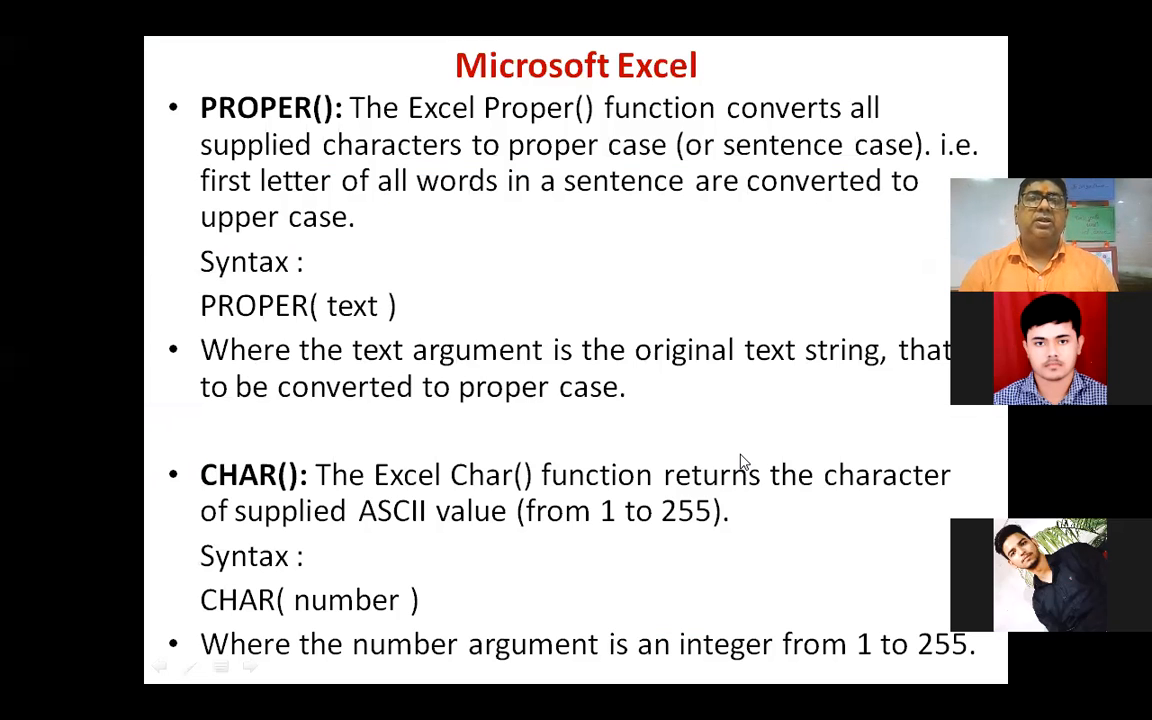
{"action": "left_click", "coordinate": [741, 462]}
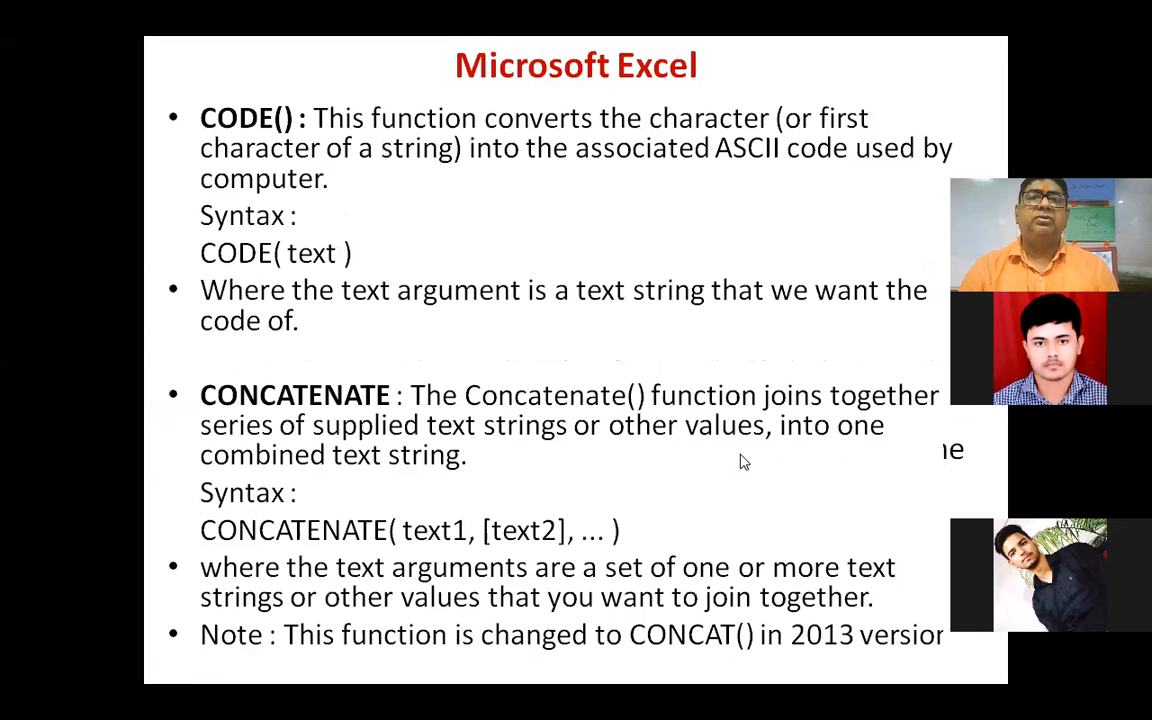
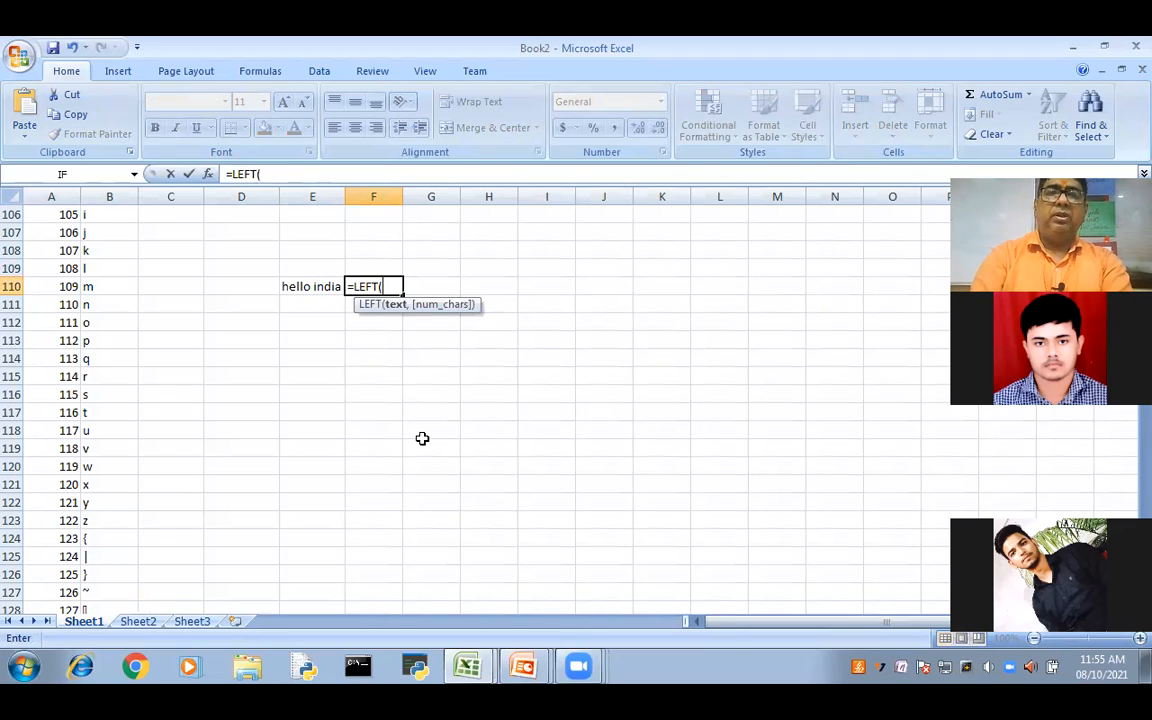
Complete the LEFT formula in cell F110 with a literal text and a character count, as =LEFT("e",1)
{"action": "type", "text": "e"}
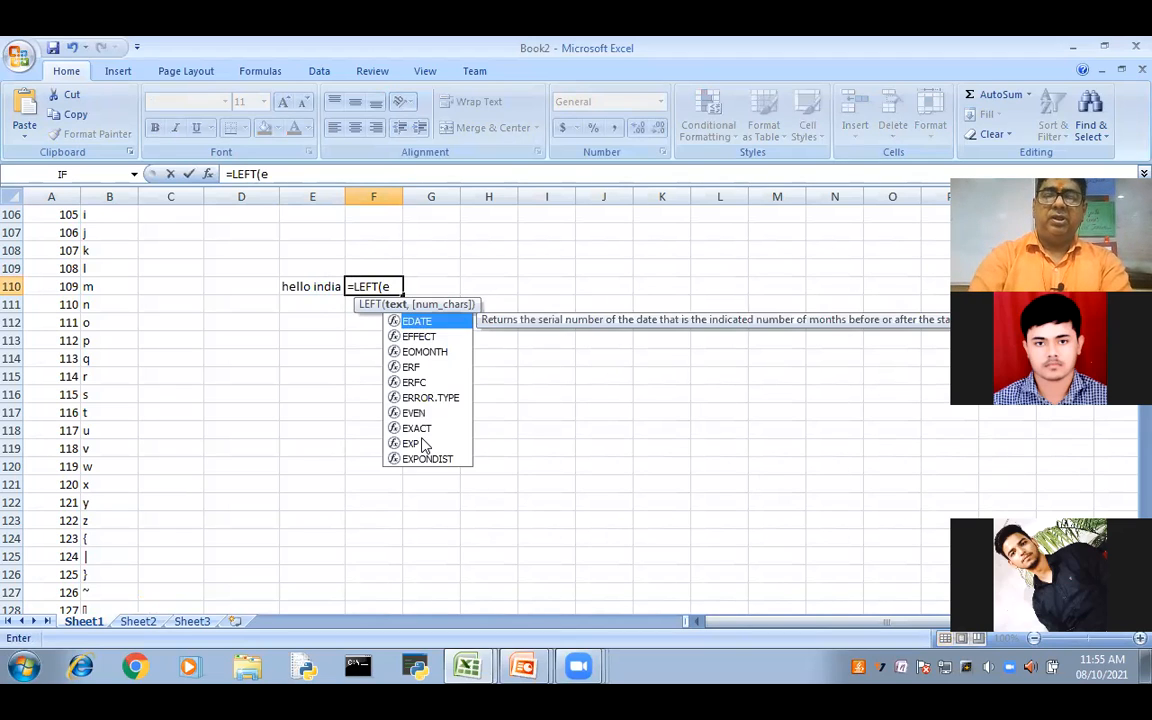
{"action": "key", "text": "BackSpace"}
{"action": "type", "text": "\"e\""}
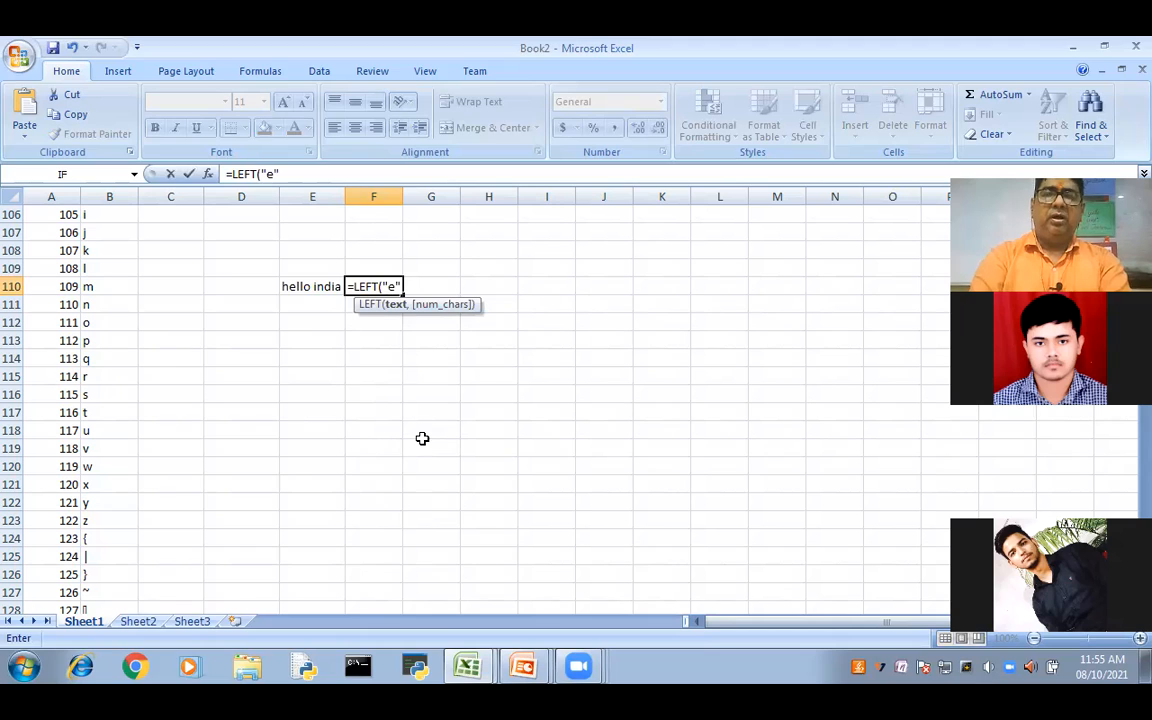
{"action": "type", "text": ","}
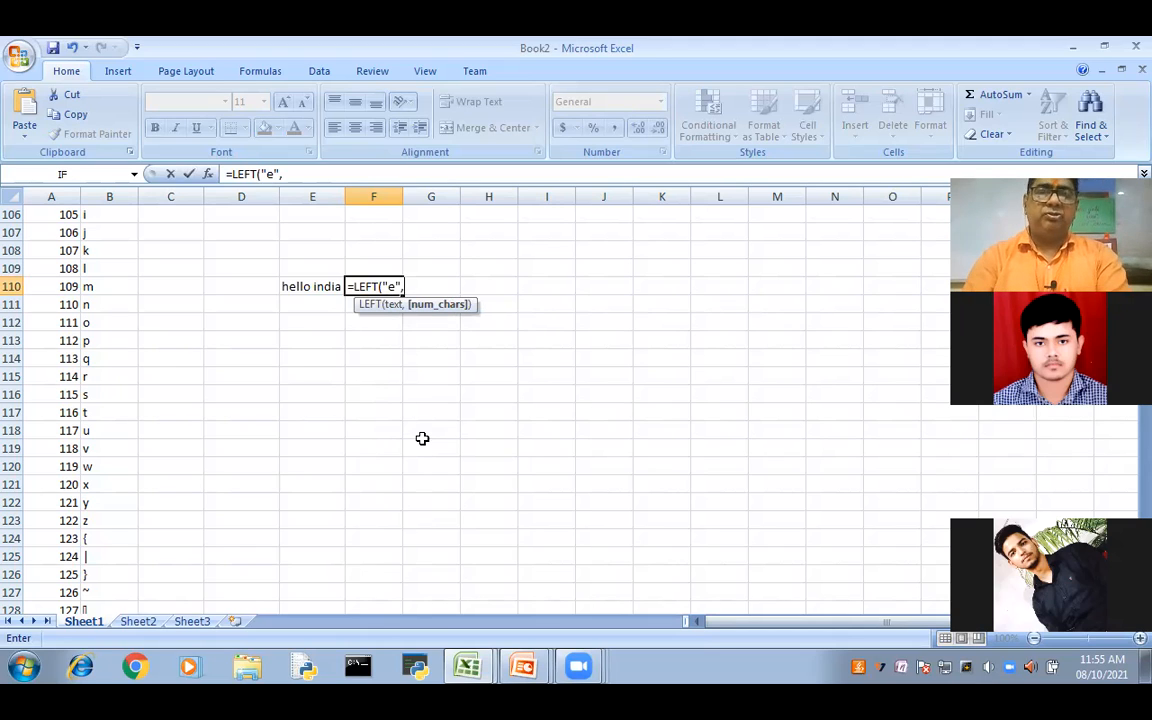
{"action": "type", "text": "1)"}
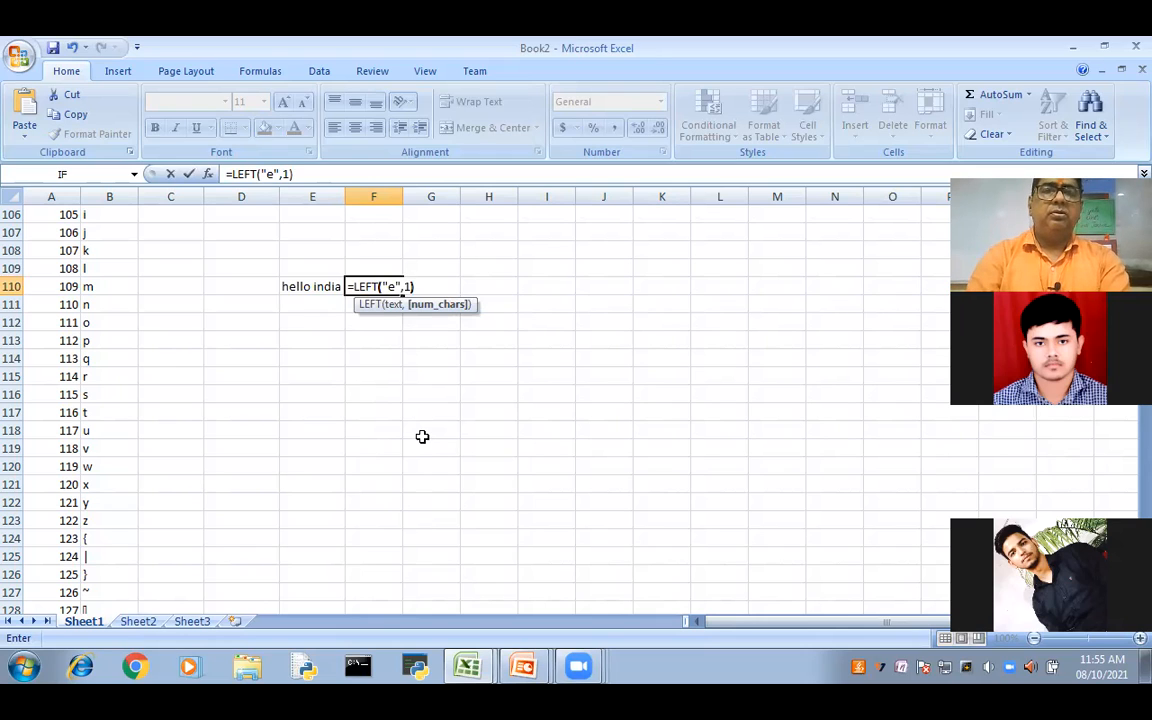
{"action": "key", "text": "Return"}
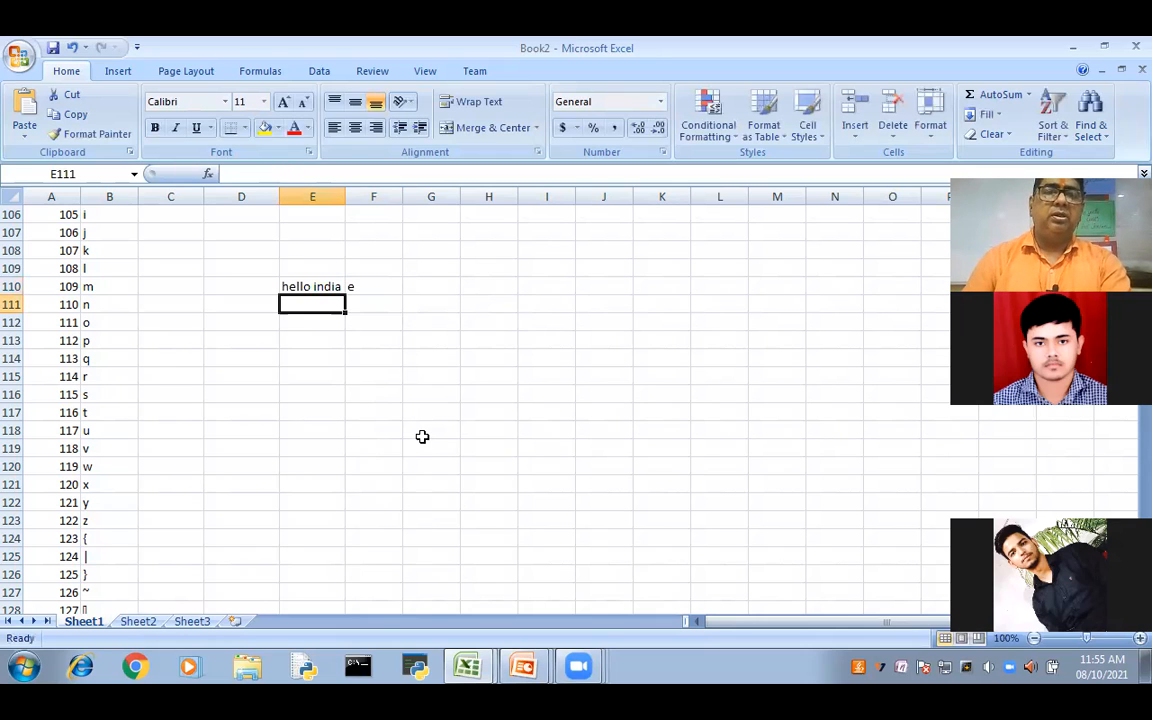
Review the text in E110 and the LEFT formula in F110, and switch to the PowerPoint slide on the RIGHT function
{"action": "double_click", "coordinate": [293, 287]}
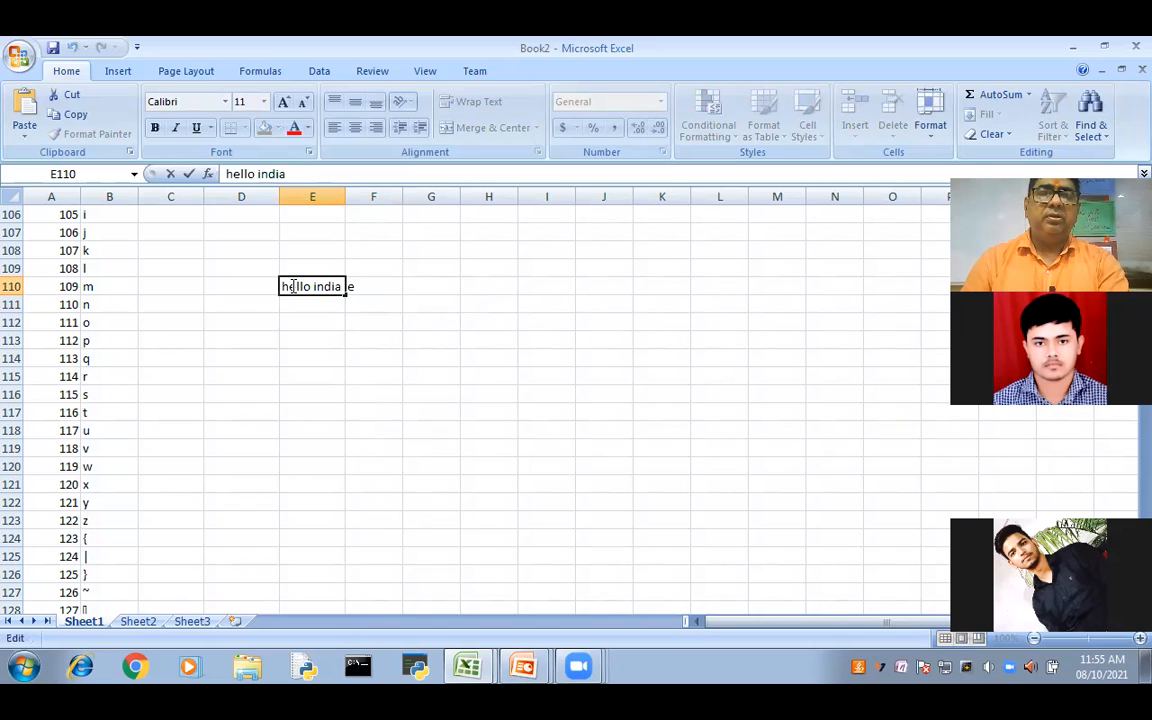
{"action": "double_click", "coordinate": [392, 287]}
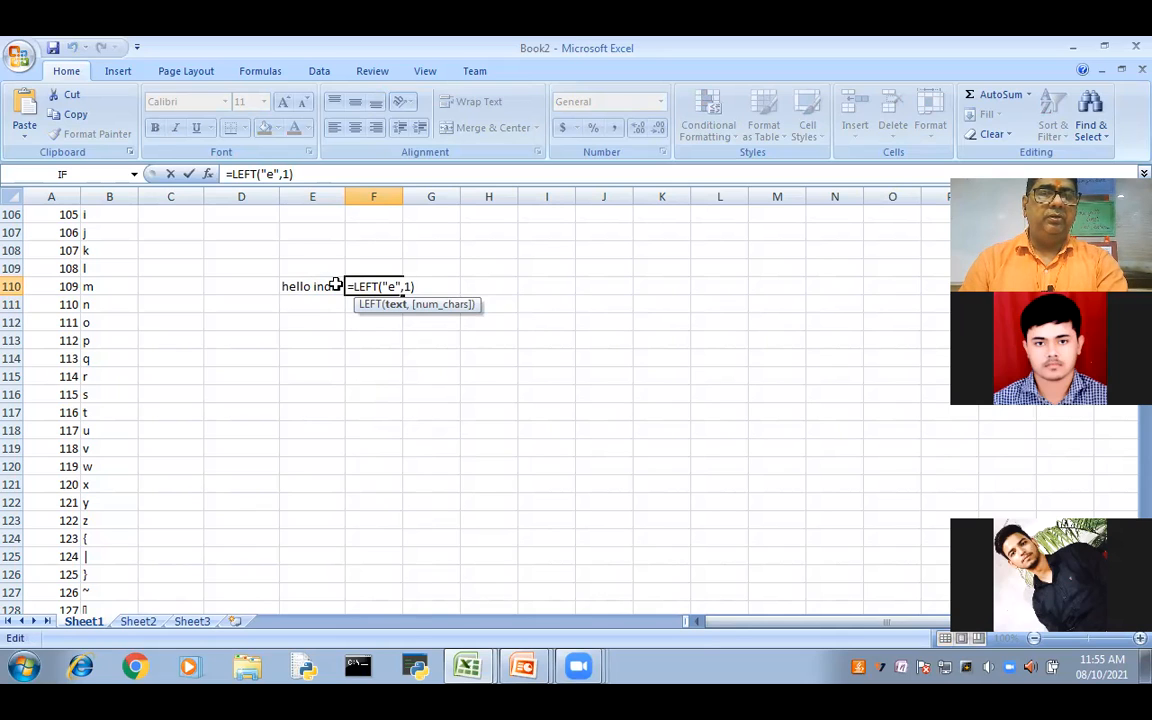
{"action": "left_click", "coordinate": [523, 667]}
{"action": "key", "text": "alt+Tab"}
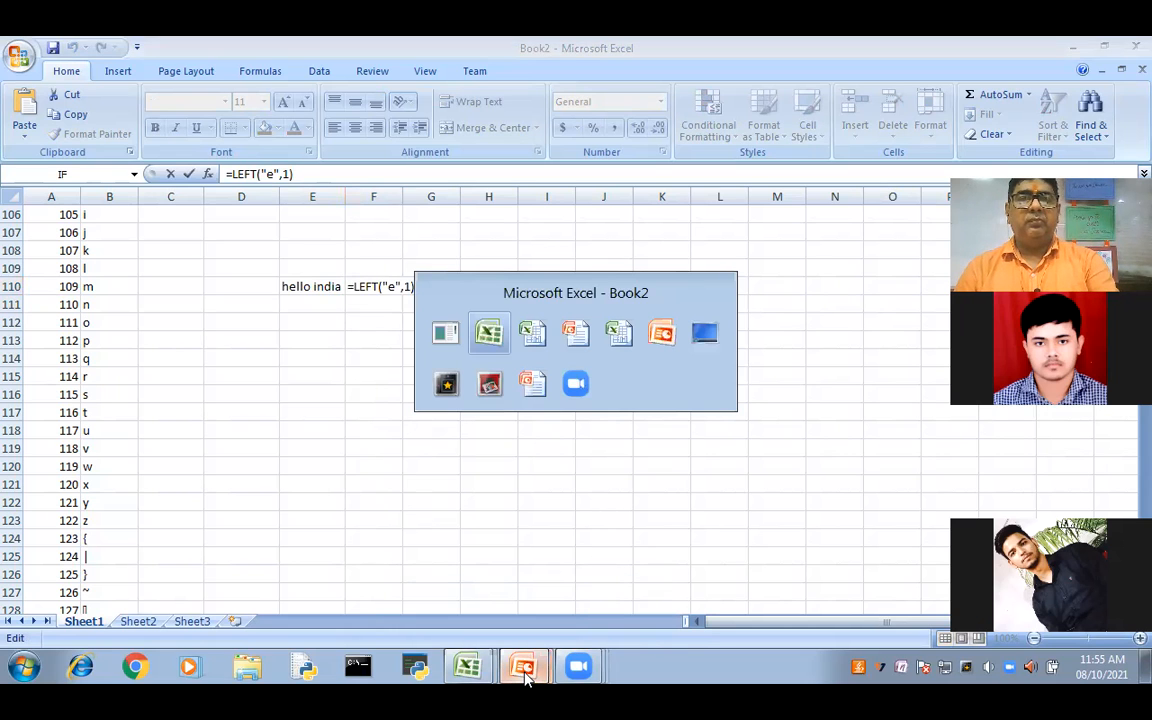
{"action": "key", "text": "alt+Tab"}
{"action": "key", "text": "alt+Tab"}
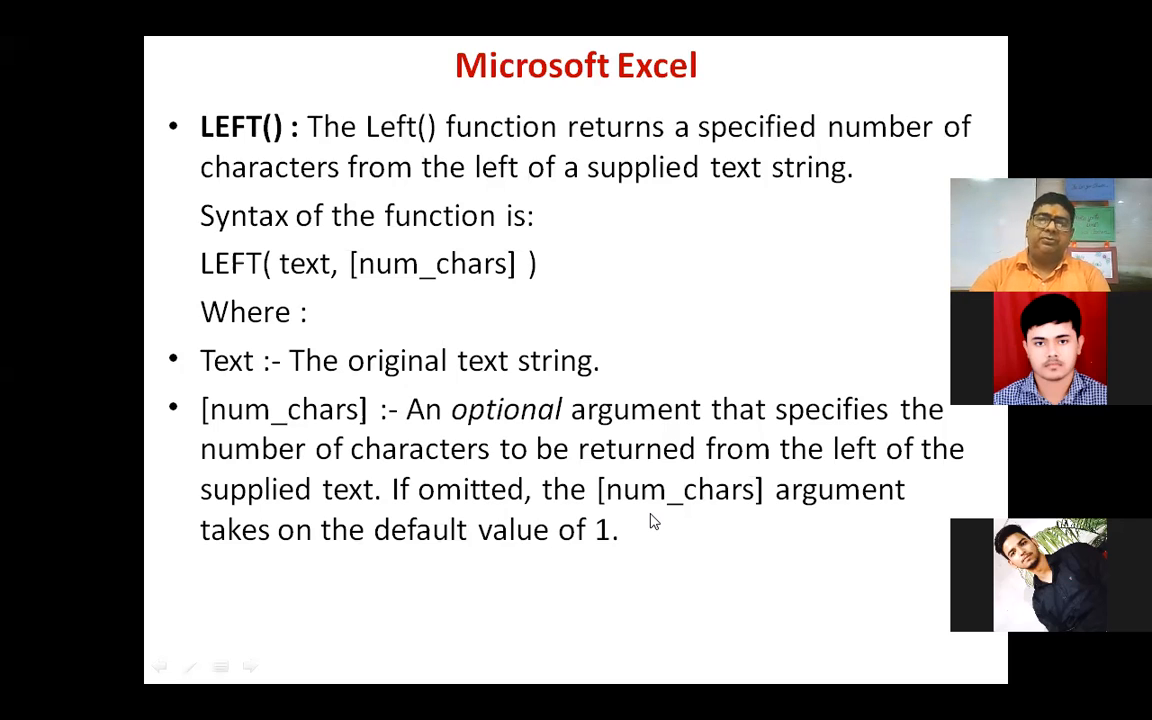
{"action": "key", "text": "Right"}
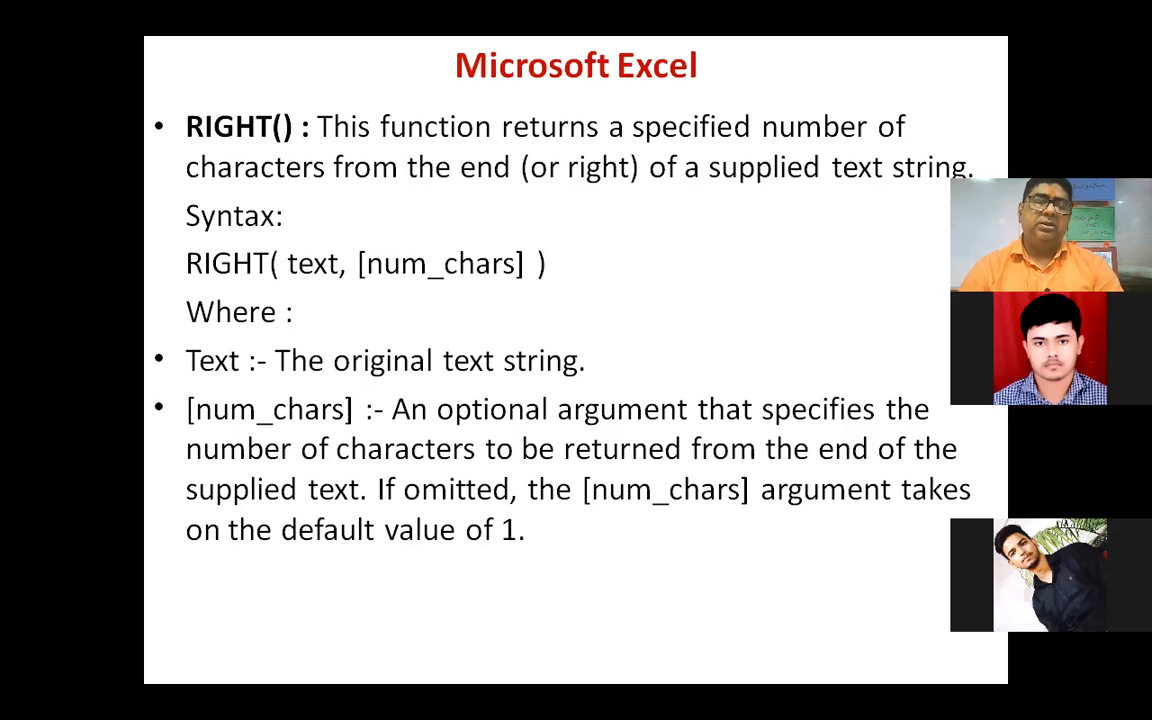
Switch back to the Book2 workbook in Excel and enter the sample text "hello rieaj" in cell E113
{"action": "key", "text": "alt+Tab"}
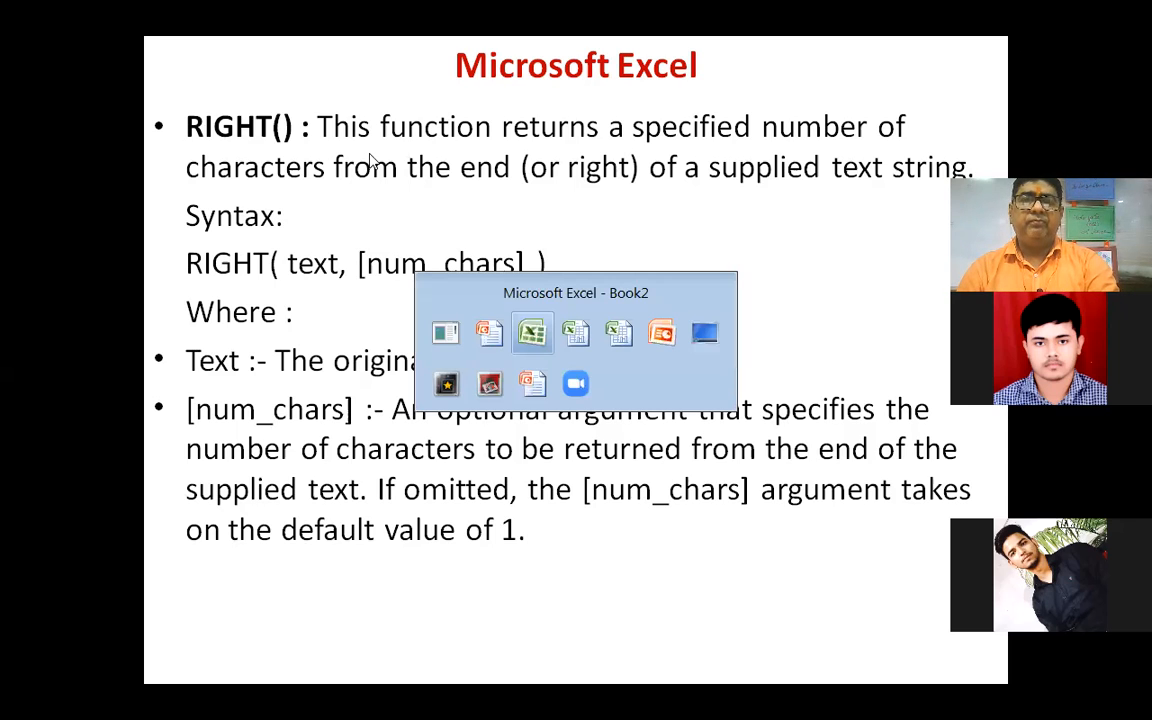
{"action": "key", "text": "alt+Tab"}
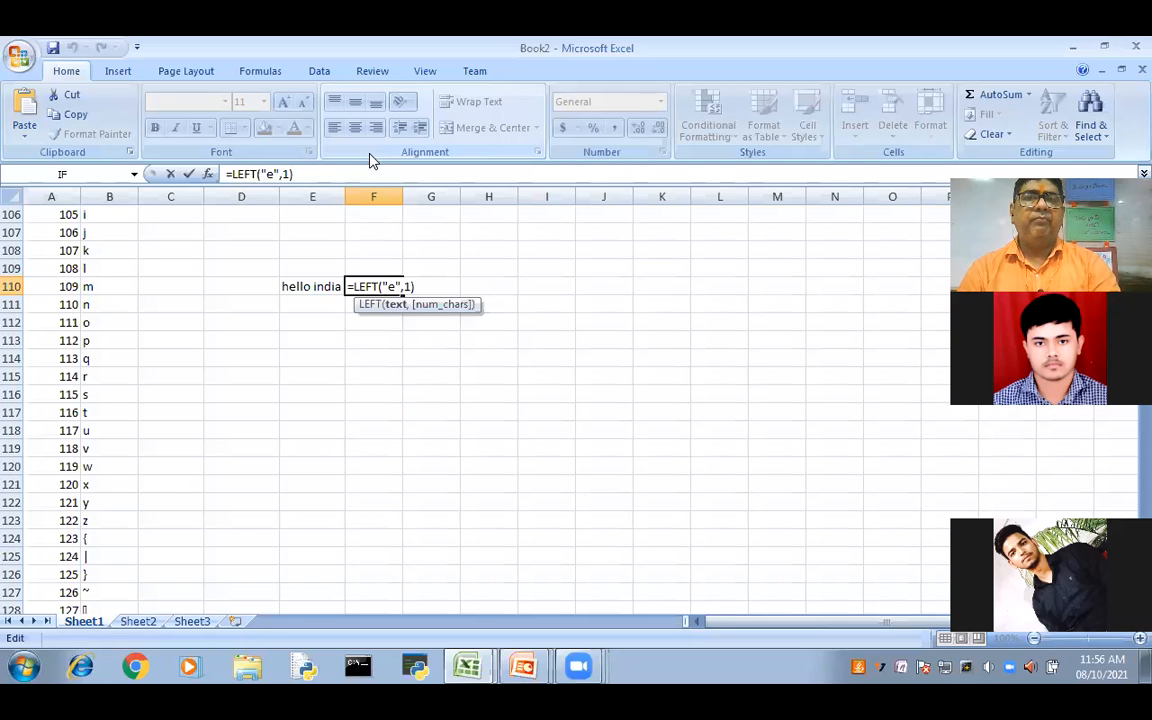
{"action": "double_click", "coordinate": [311, 342]}
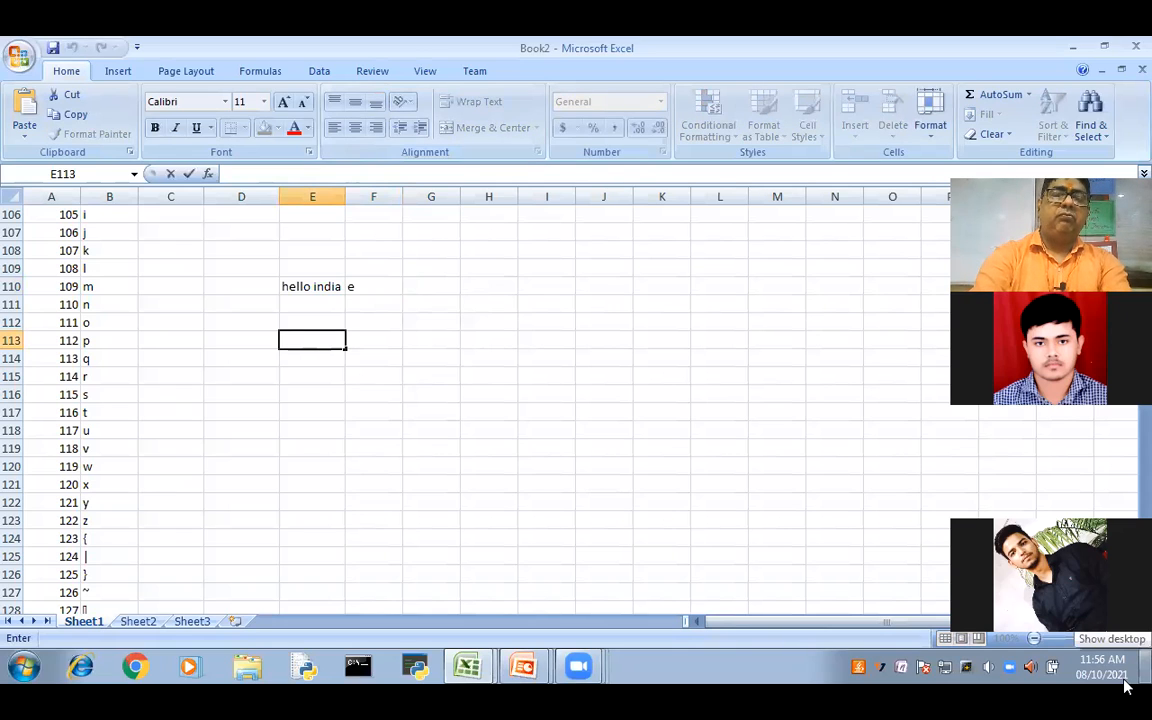
{"action": "type", "text": "hel"}
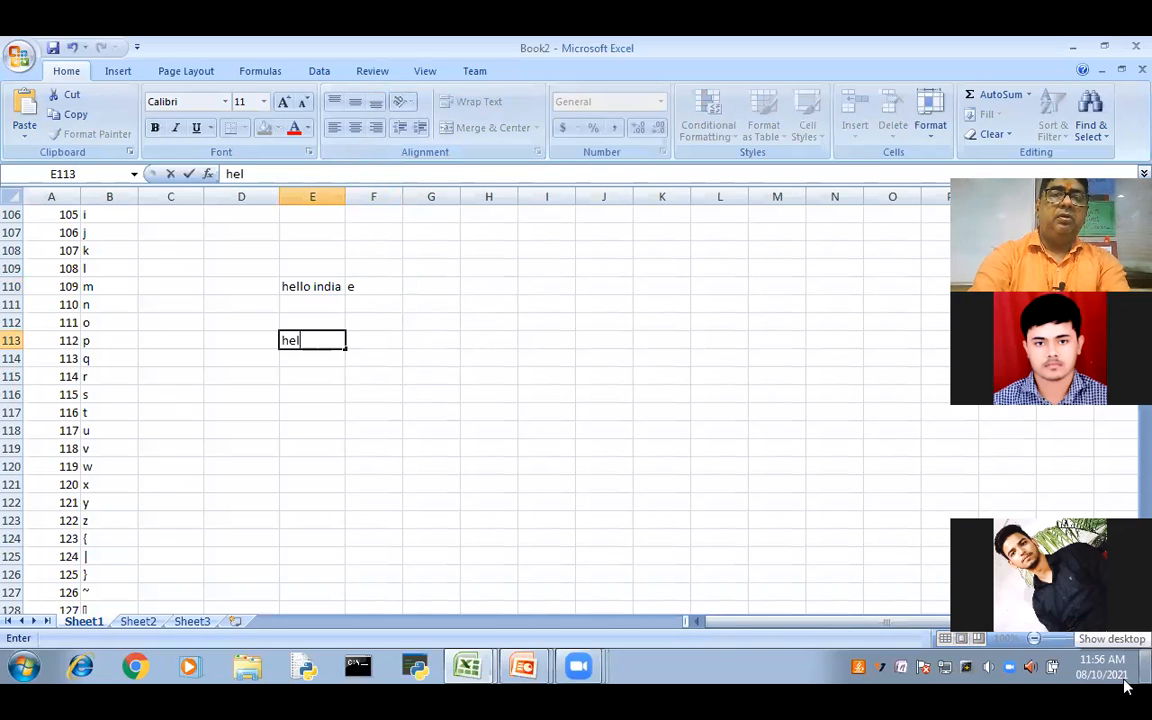
{"action": "type", "text": "lo"}
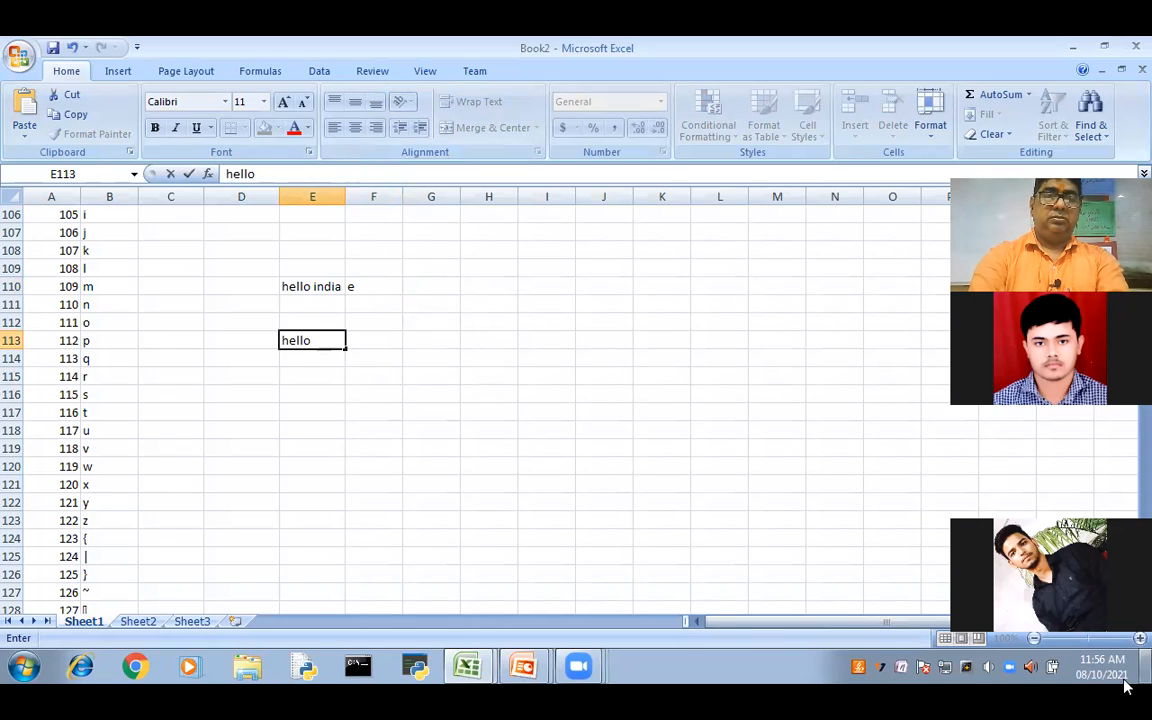
{"action": "type", "text": "rie"}
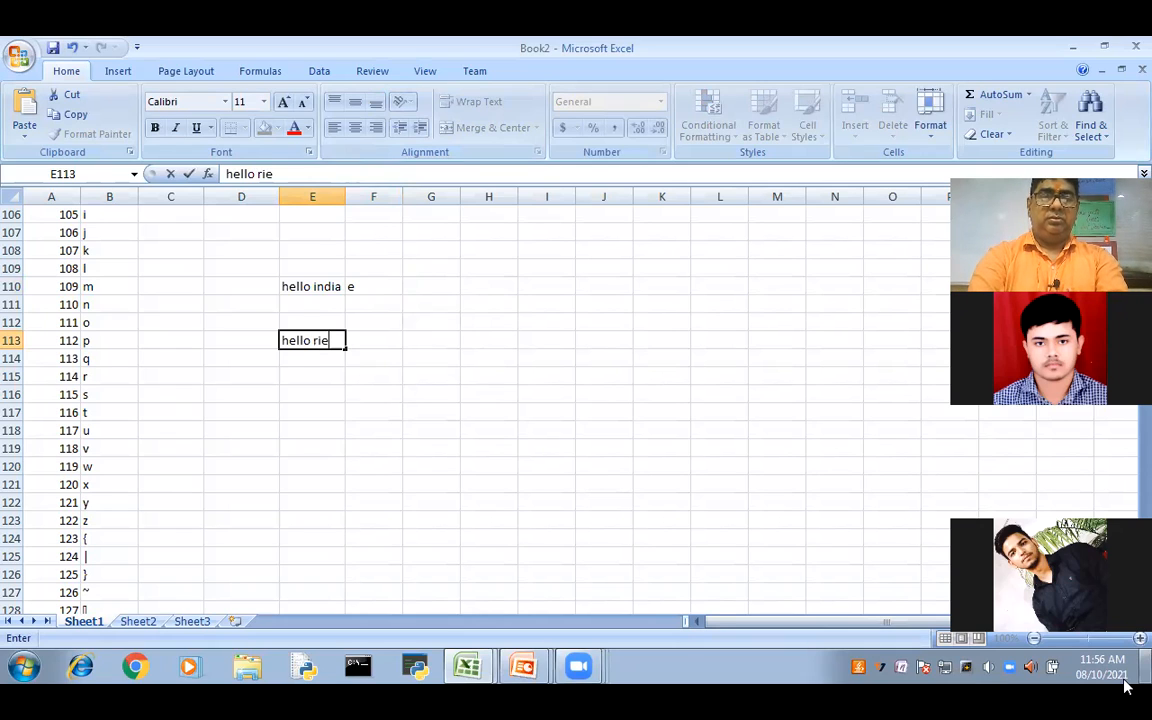
{"action": "type", "text": "aj"}
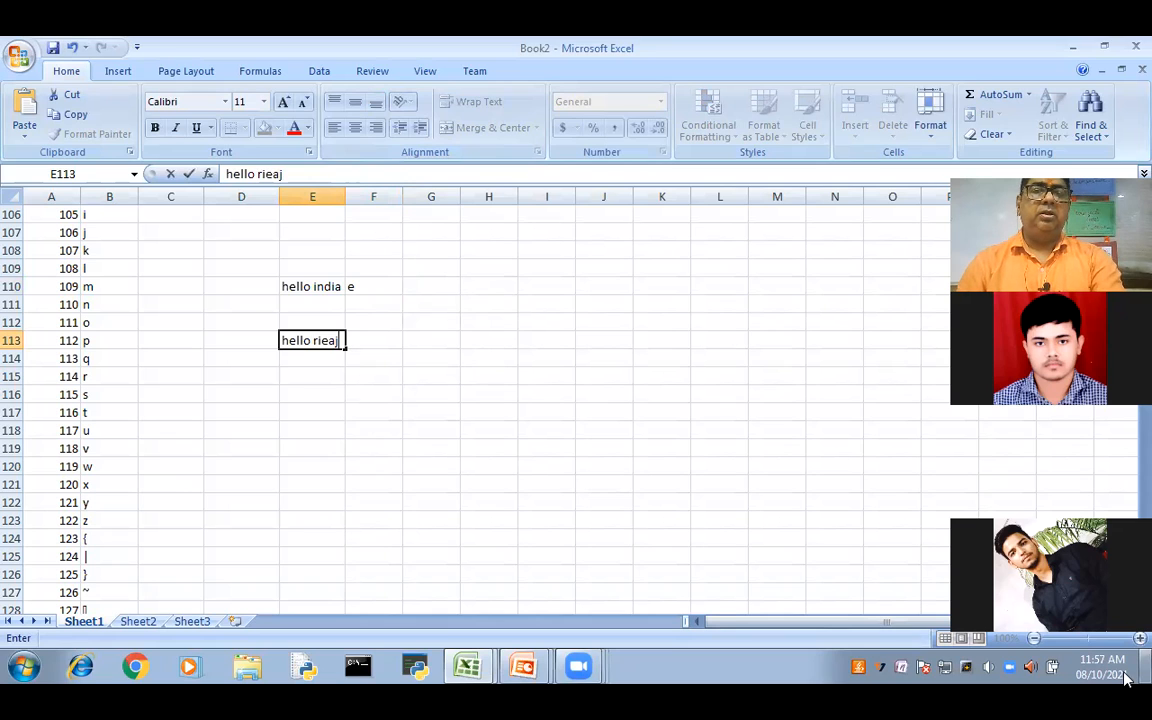
{"action": "left_click", "coordinate": [546, 430]}
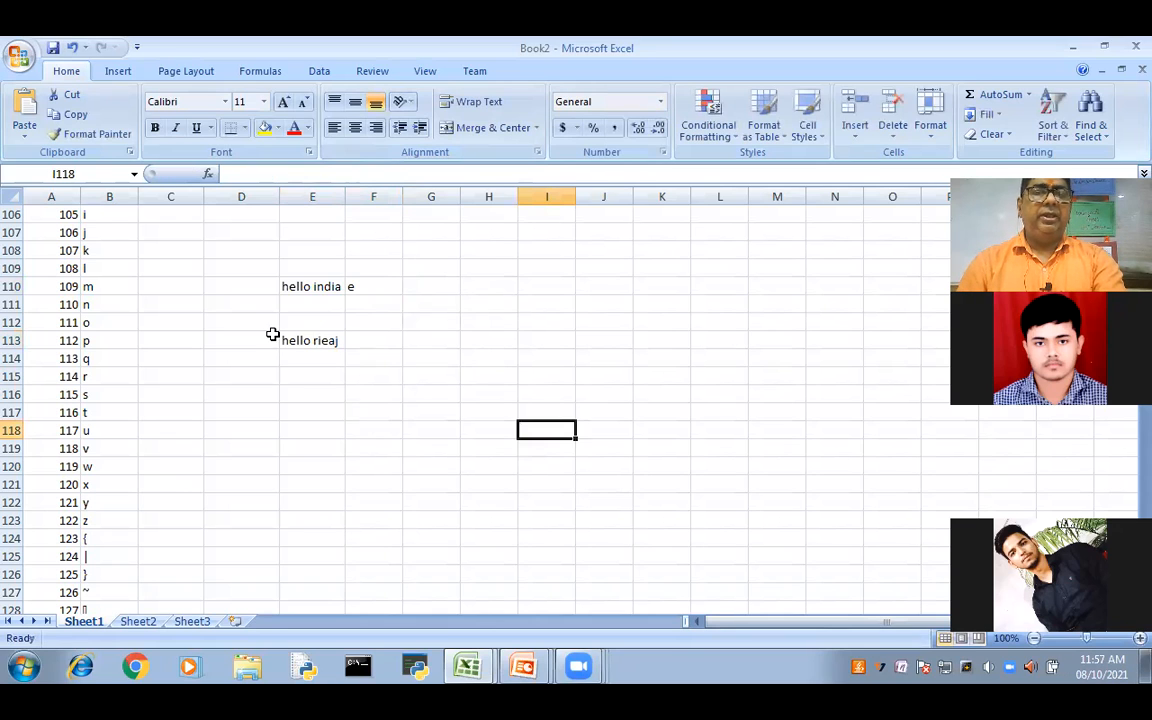
Start a LEFT formula in cell E114, directly below the "hello rieaj" text
{"action": "double_click", "coordinate": [297, 356]}
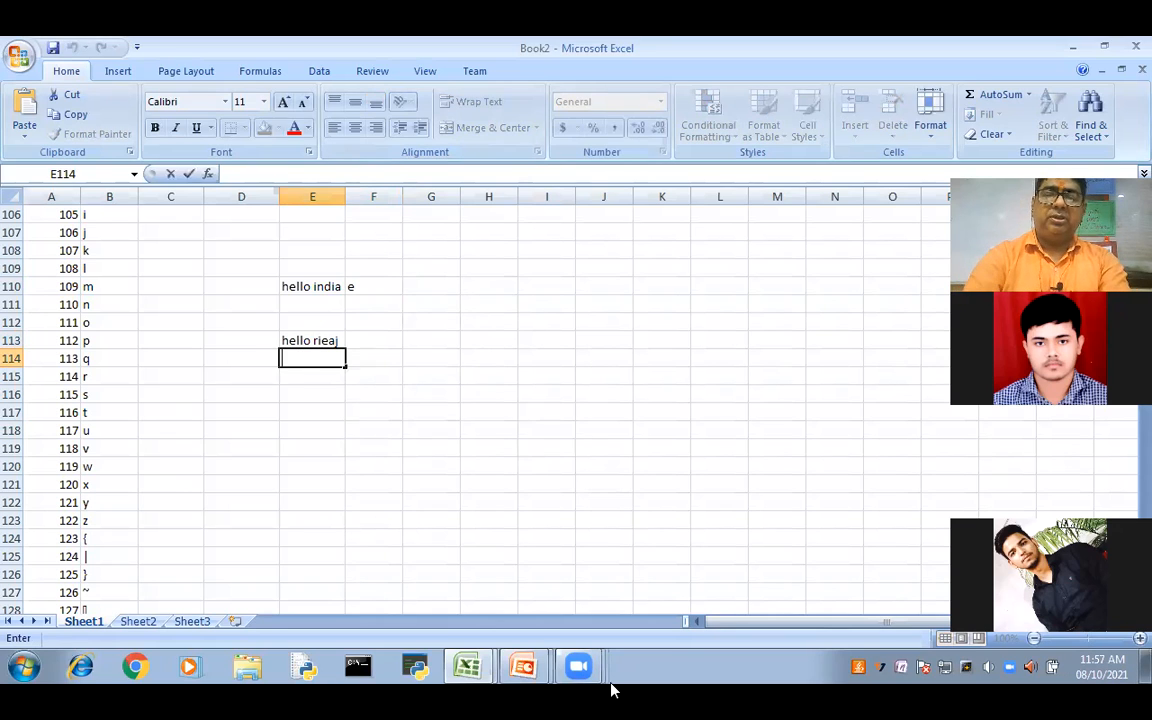
{"action": "type", "text": "=lef"}
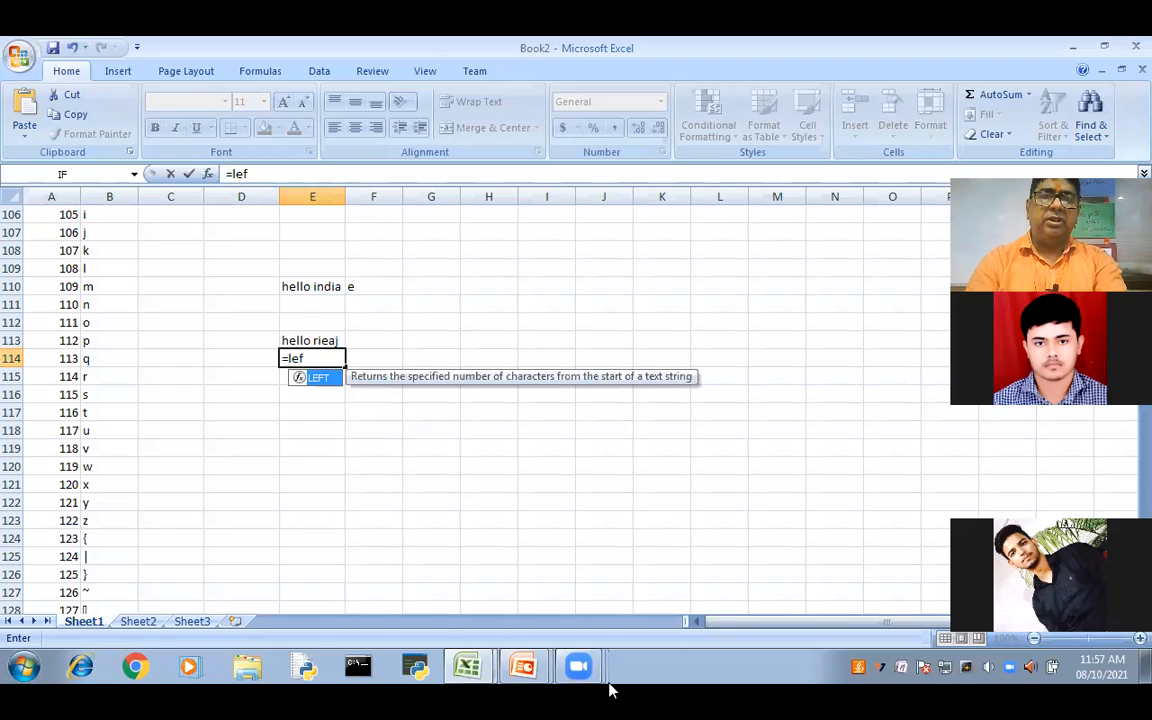
{"action": "key", "text": "Tab"}
{"action": "mouse_move", "coordinate": [612, 690]}
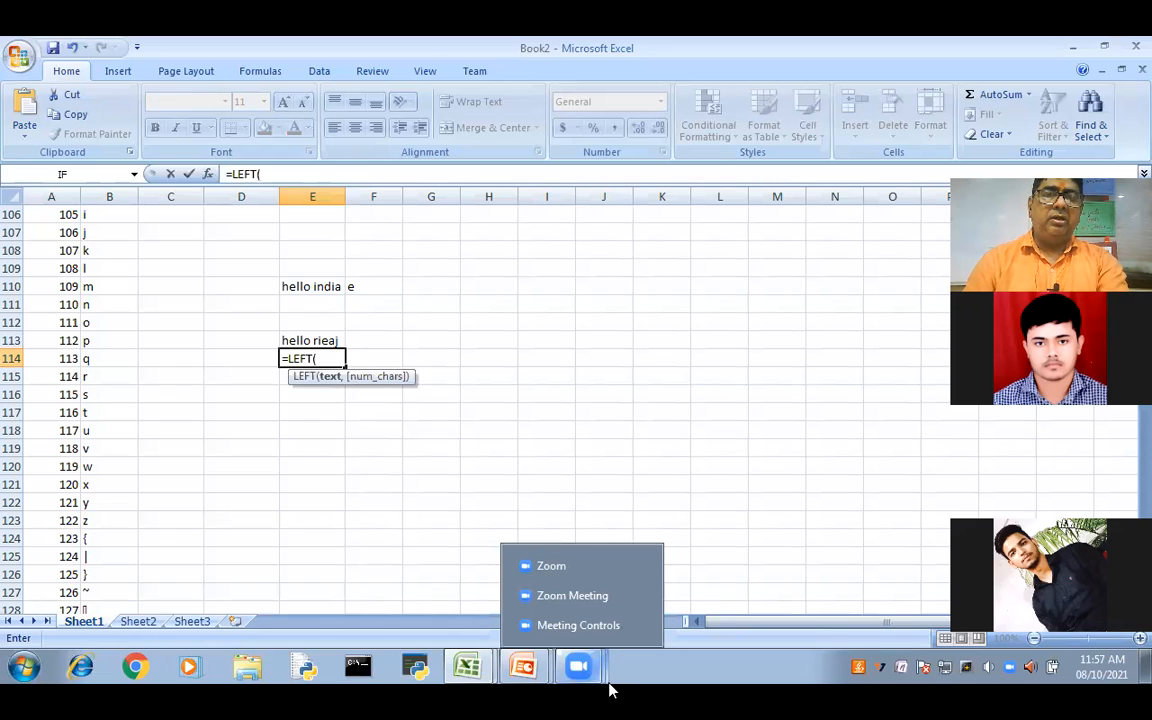
{"action": "left_click", "coordinate": [303, 340]}
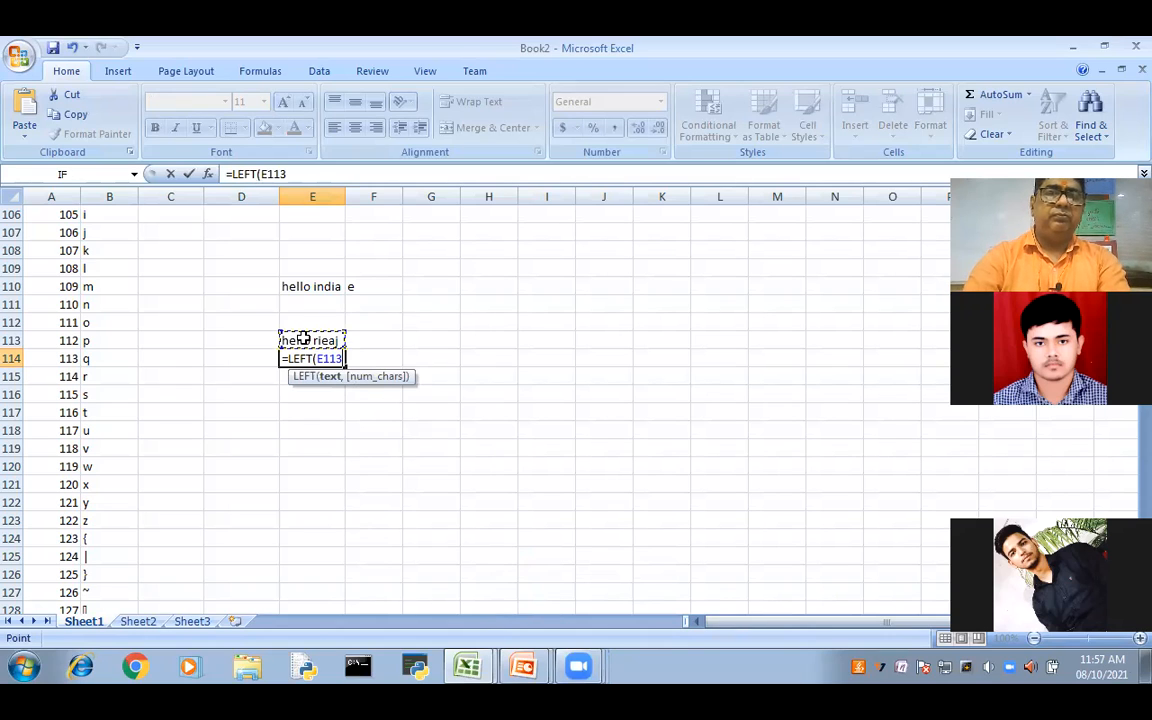
{"action": "key", "text": "BackSpace"}
{"action": "key", "text": "BackSpace"}
{"action": "key", "text": "BackSpace"}
{"action": "key", "text": "BackSpace"}
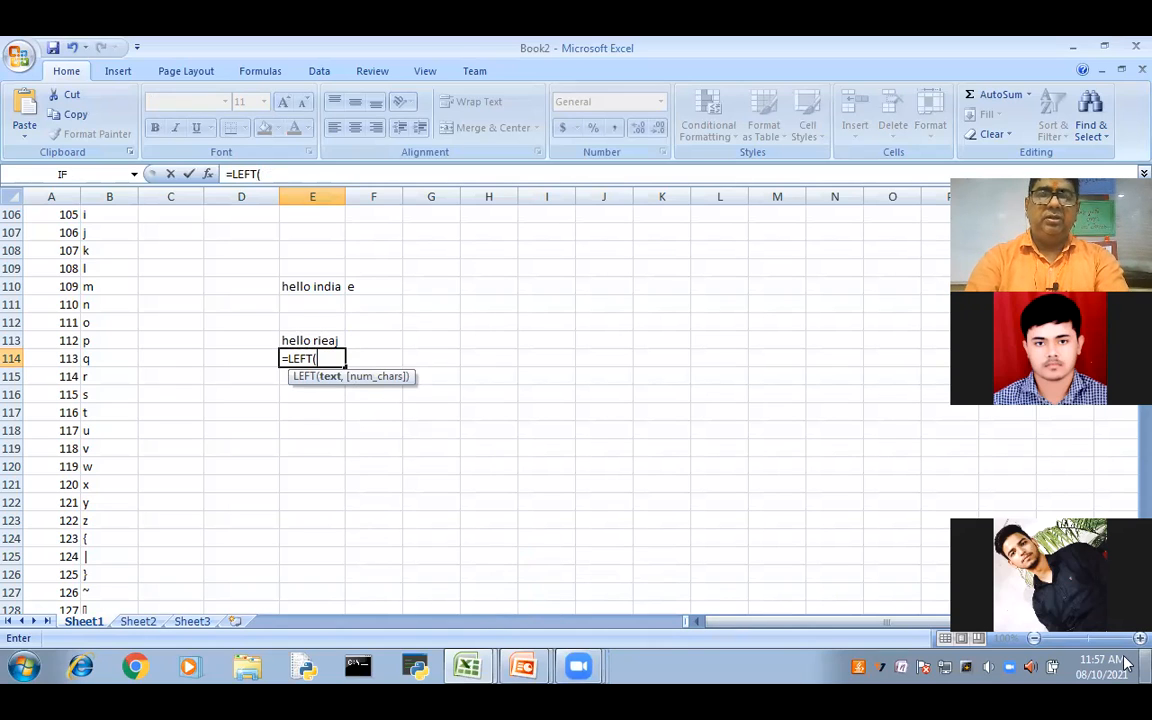
Complete the formula in E114 with the literal text "e" and one character, as =LEFT("e",1)
{"action": "type", "text": "\"e\""}
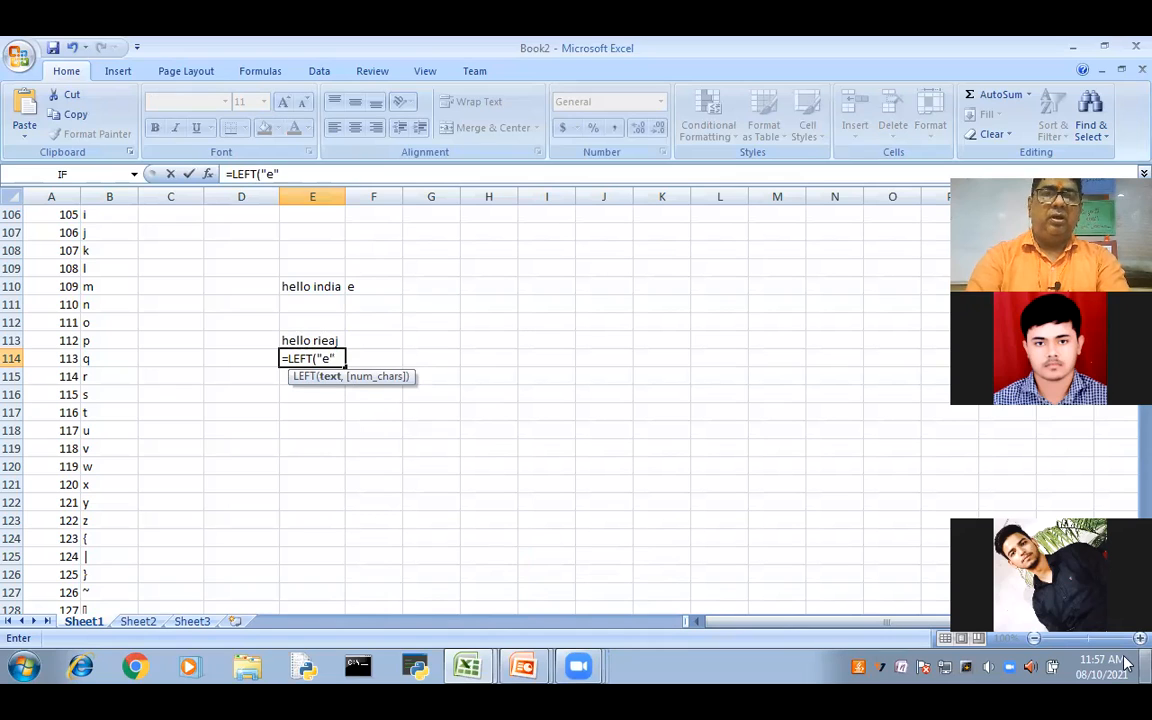
{"action": "type", "text": ","}
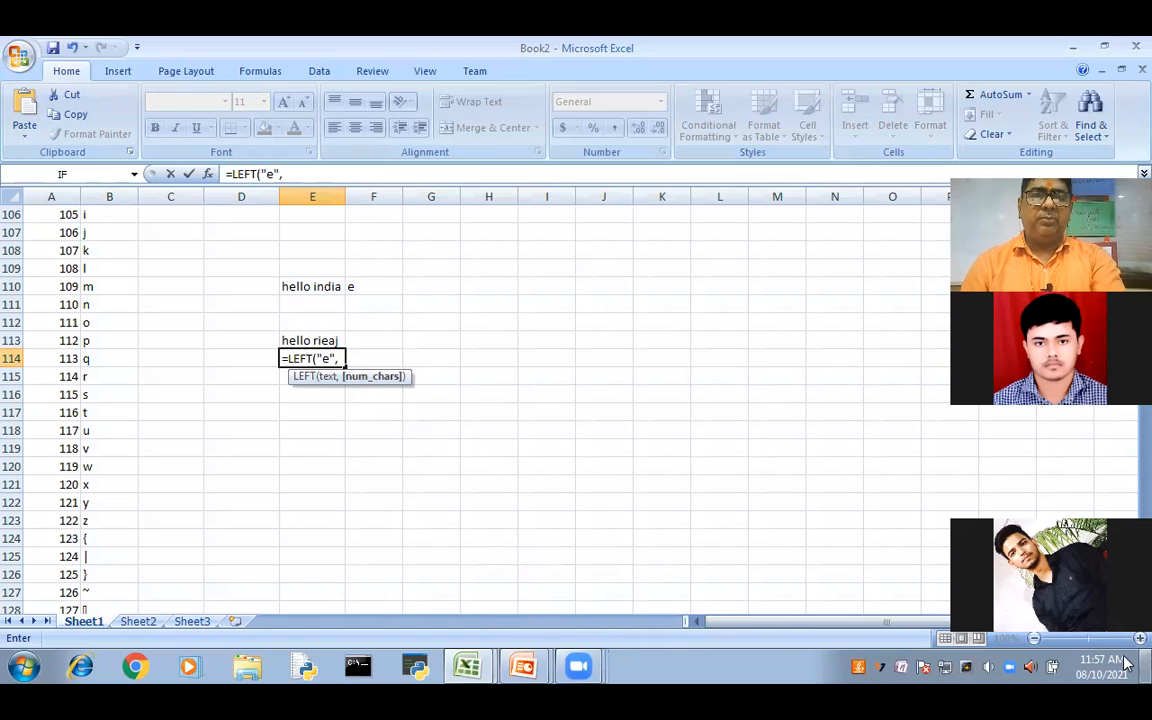
{"action": "type", "text": "1)"}
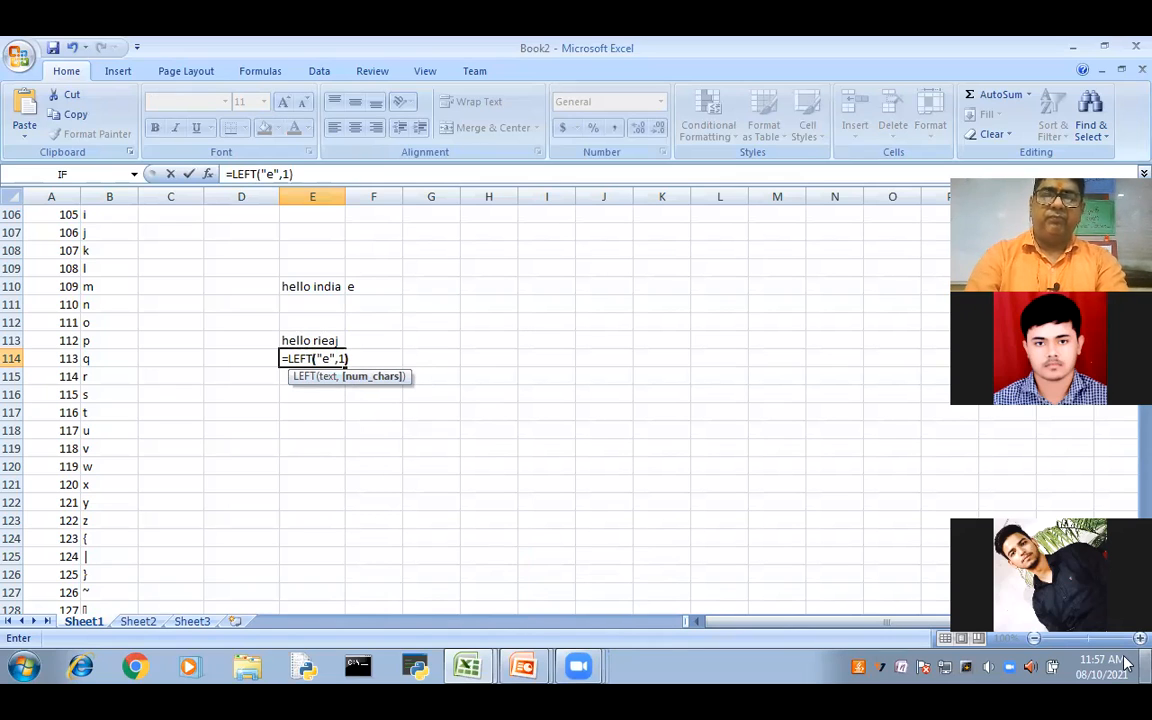
{"action": "key", "text": "Return"}
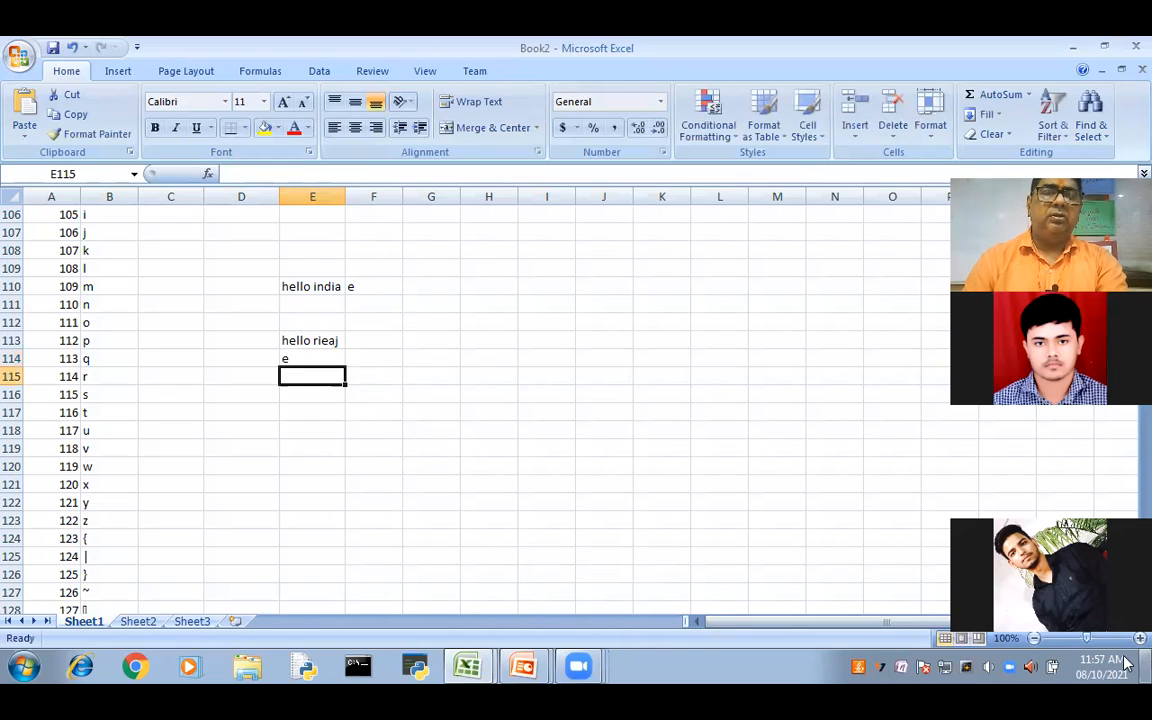
Change the number of characters in the LEFT formula in E114 to 5, making it =LEFT("e",5), and reselect the cell
{"action": "left_click", "coordinate": [289, 360]}
{"action": "double_click", "coordinate": [289, 360]}
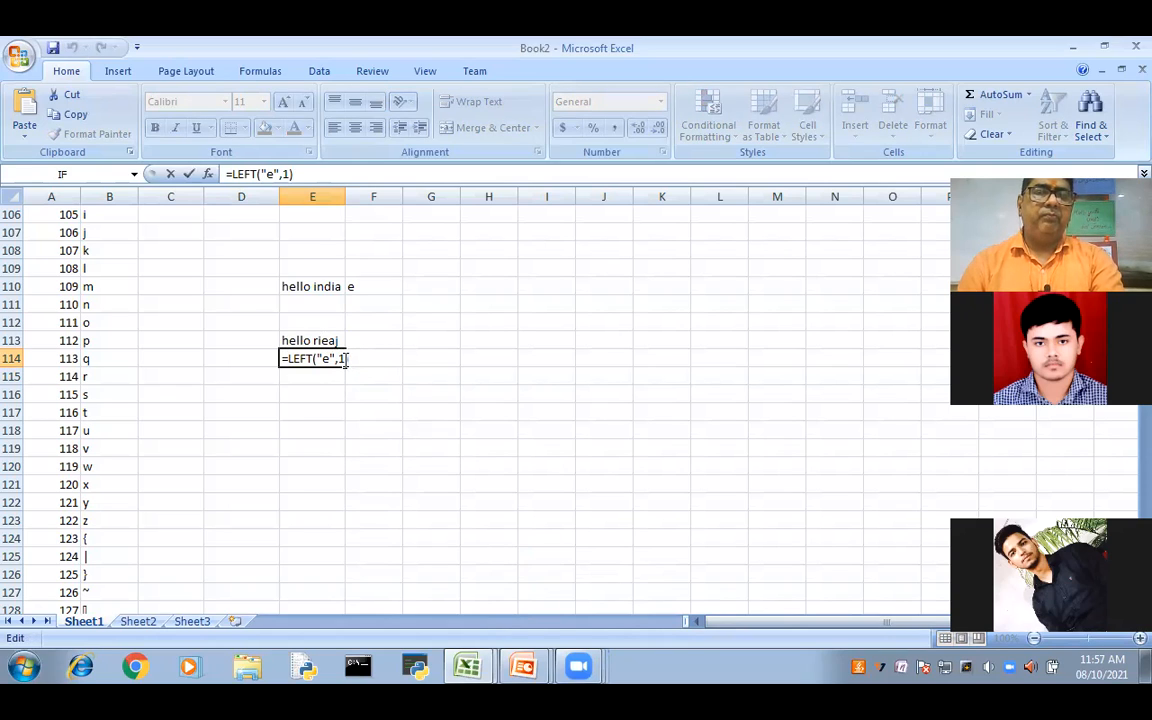
{"action": "key", "text": "Left"}
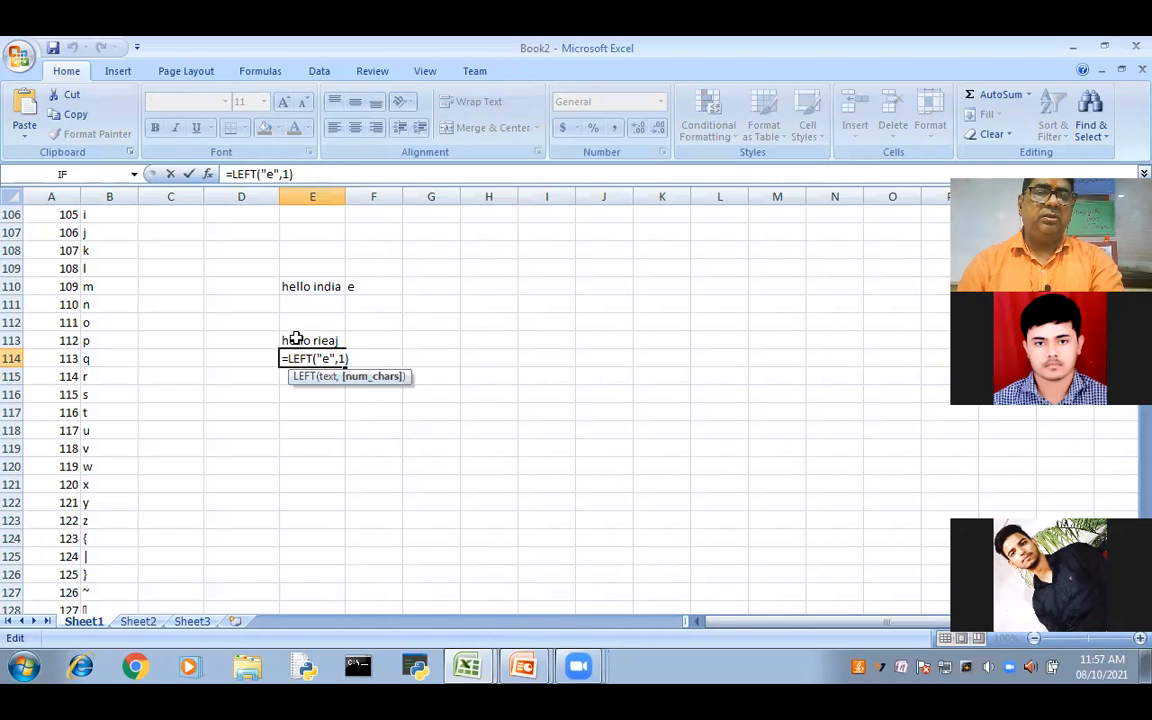
{"action": "key", "text": "BackSpace"}
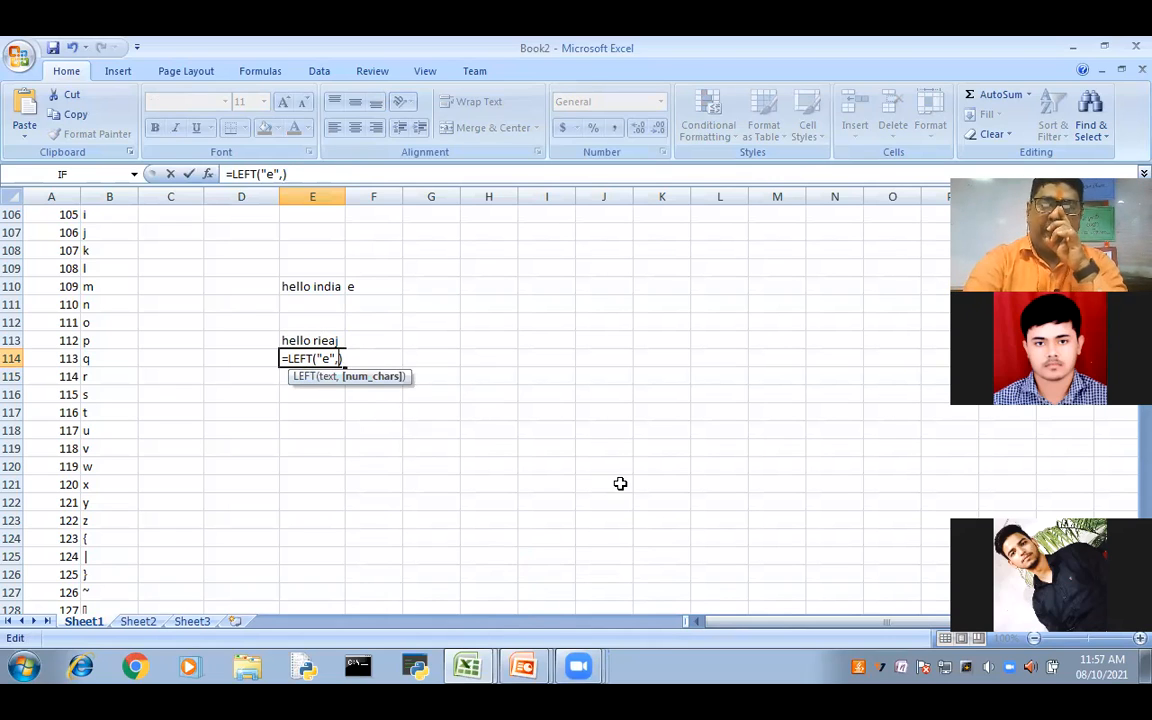
{"action": "type", "text": "5"}
{"action": "key", "text": "Return"}
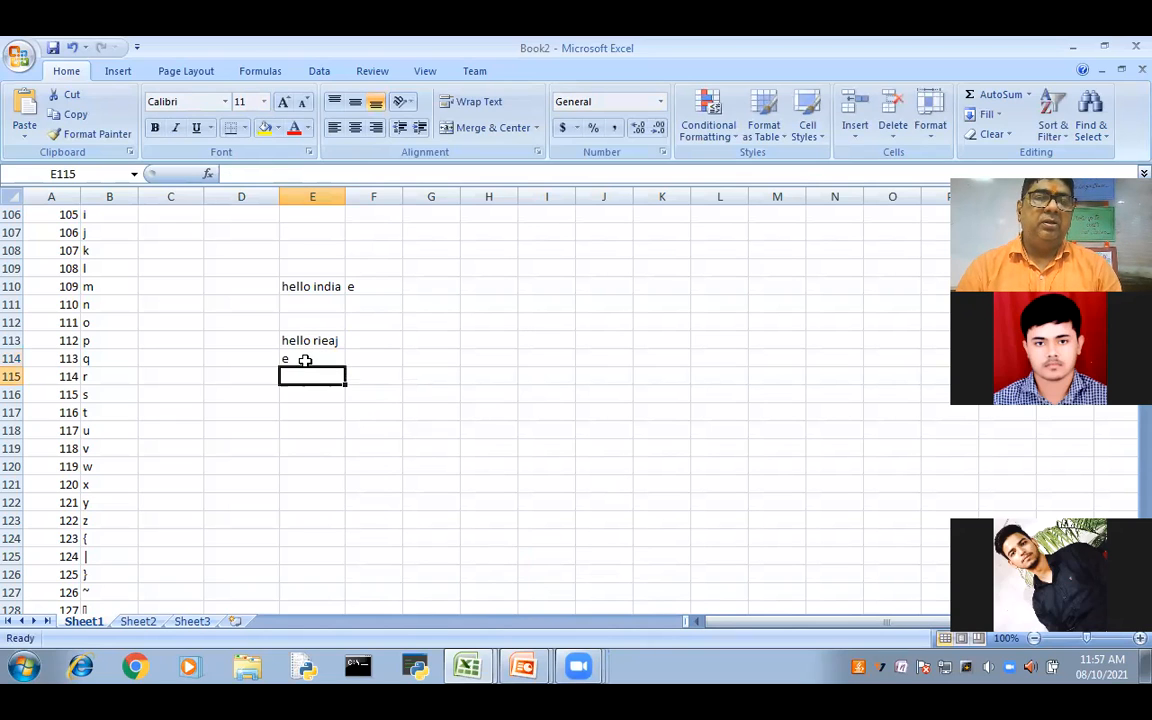
{"action": "key", "text": "Up"}
Switch to the PowerPoint slide show and go to the LEFT() slide to review its syntax and the optional num_chars argument
{"action": "left_click", "coordinate": [521, 672]}
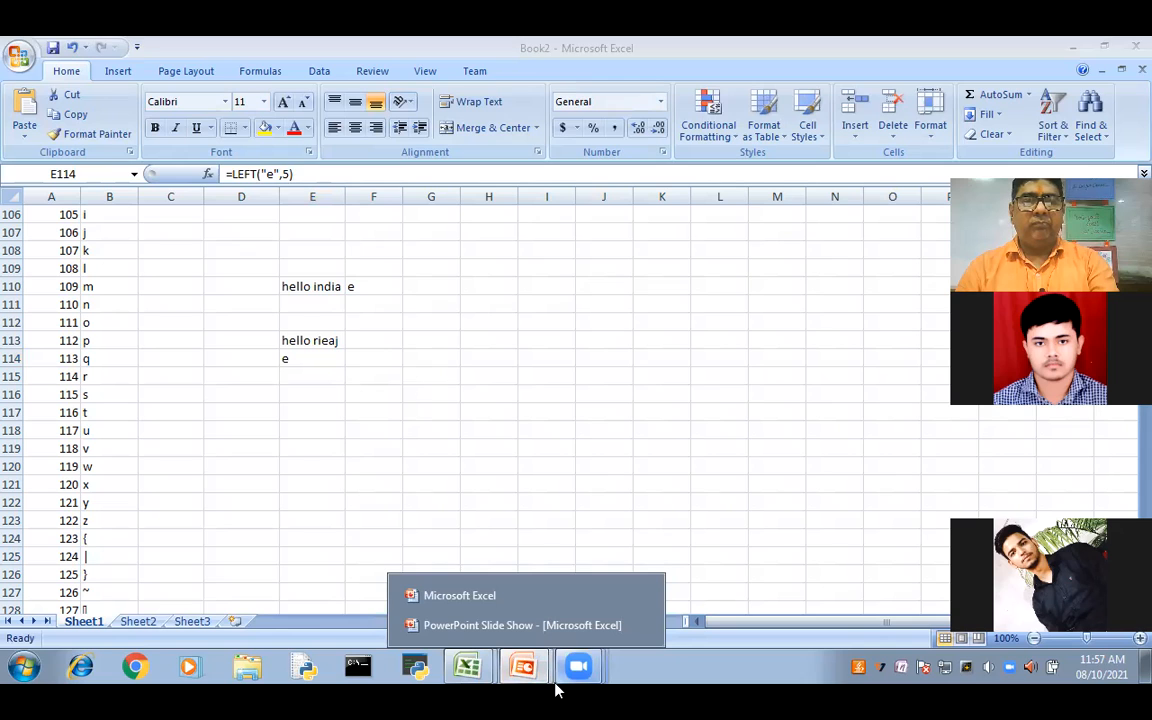
{"action": "key", "text": "alt+Tab"}
{"action": "key", "text": "alt+Tab"}
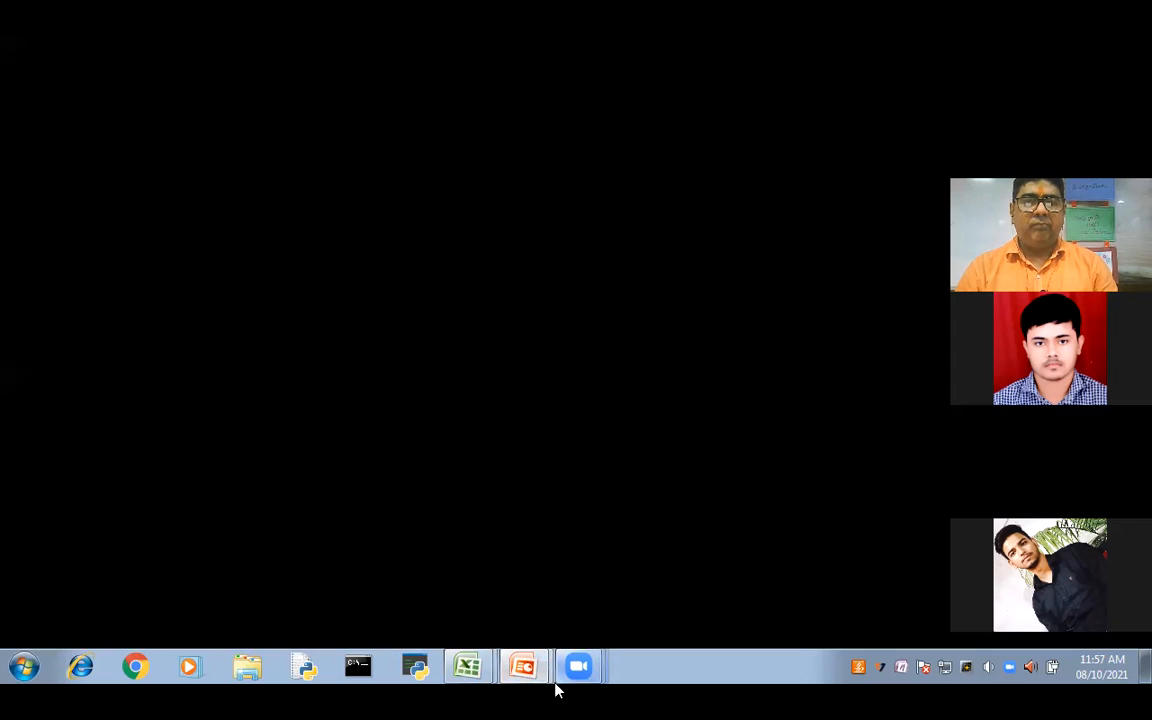
{"action": "key", "text": "Right"}
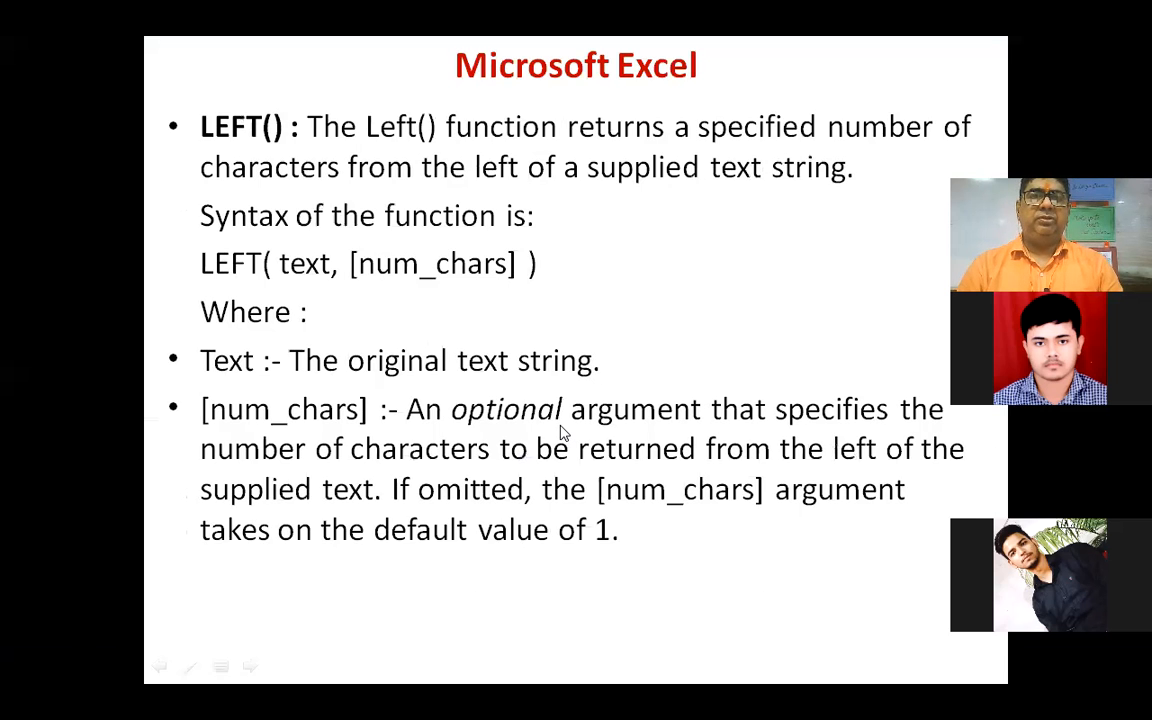
{"action": "key", "text": "Left"}
{"action": "key", "text": "Right"}
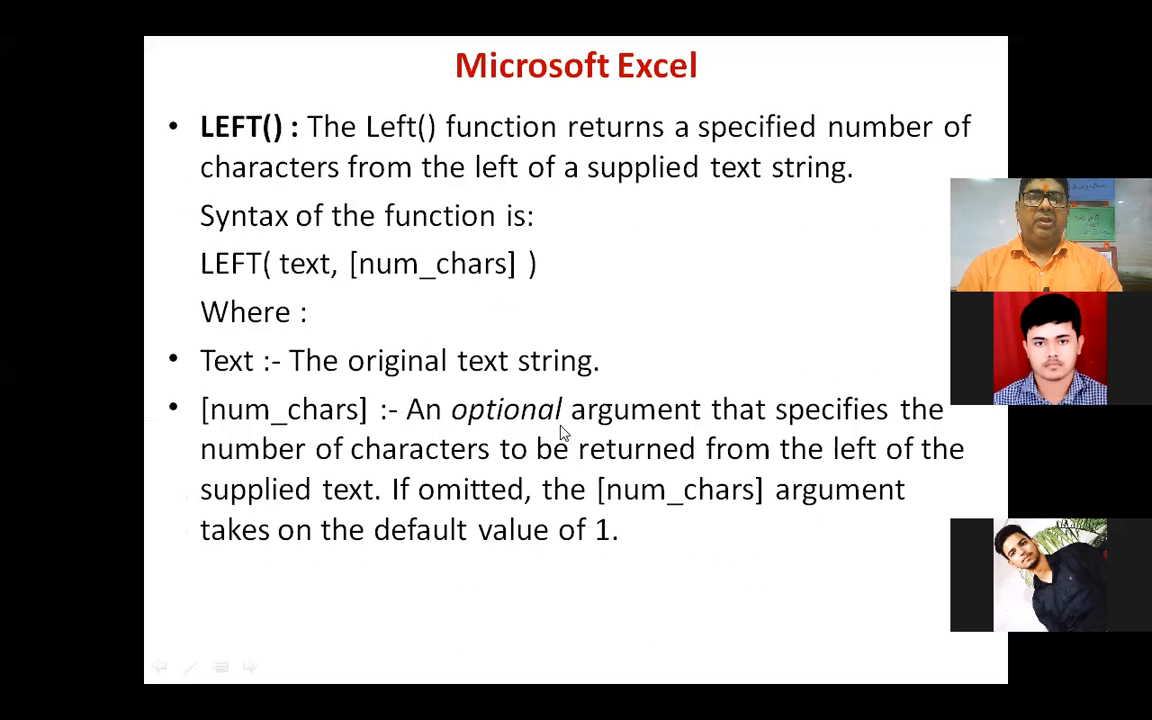